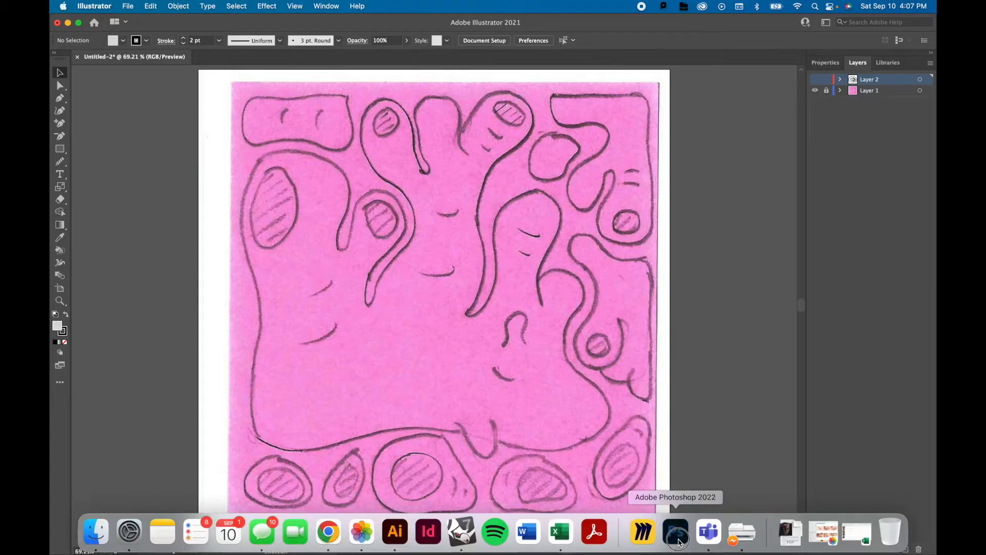
Switch to Photoshop and examine the pixel structure of the scanned sketch's small ovals up close.
click(676, 531)
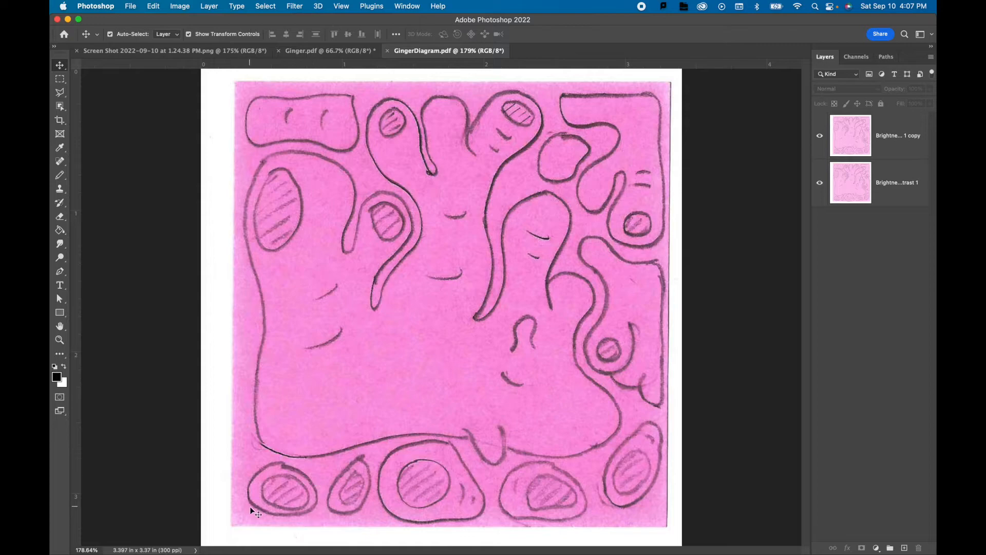
click(273, 504)
scroll(273, 503, up, 6)
scroll(273, 503, up, 6)
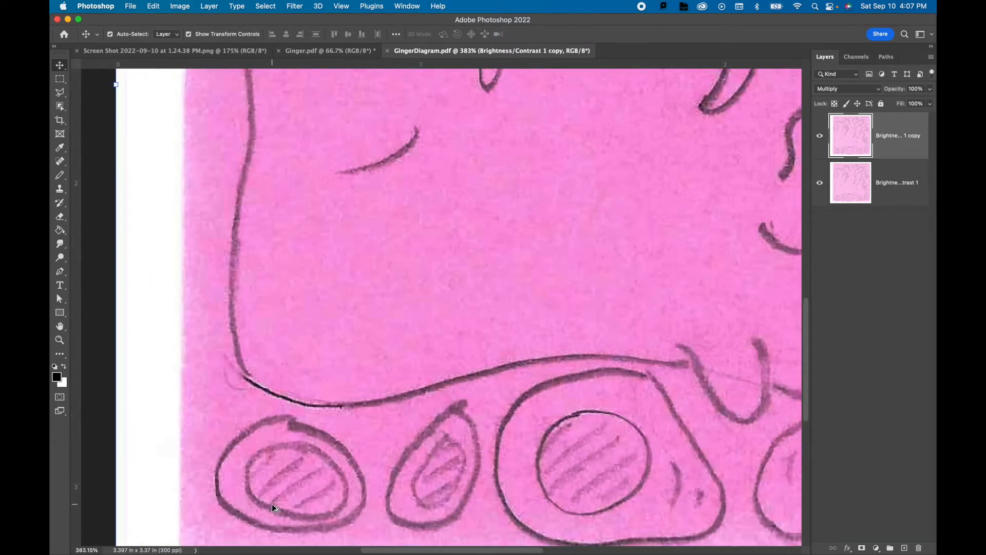
scroll(273, 501, up, 3)
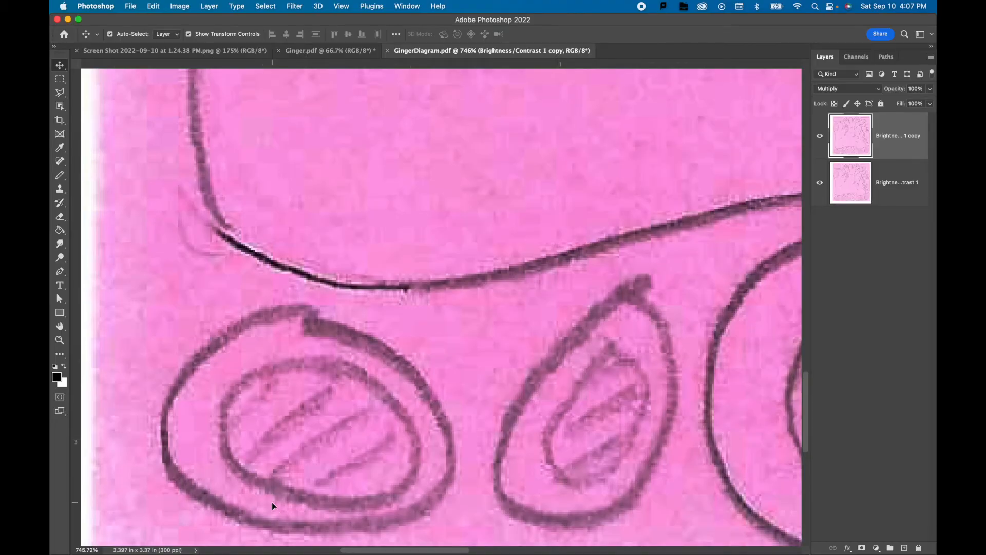
Switch to Illustrator, show only Layer 2, and examine the edges of the hatched vector oval up close.
mouse_move(389, 552)
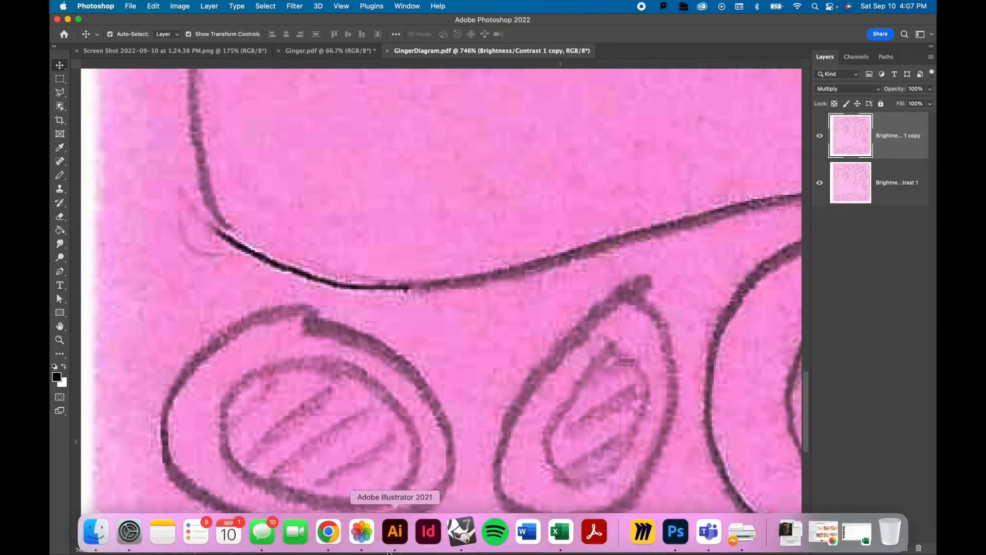
click(389, 536)
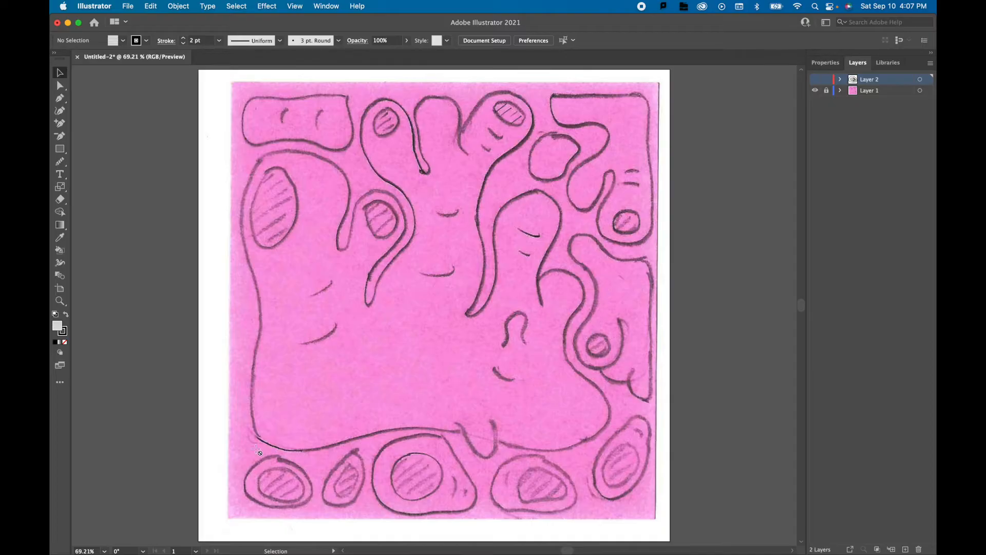
click(816, 80)
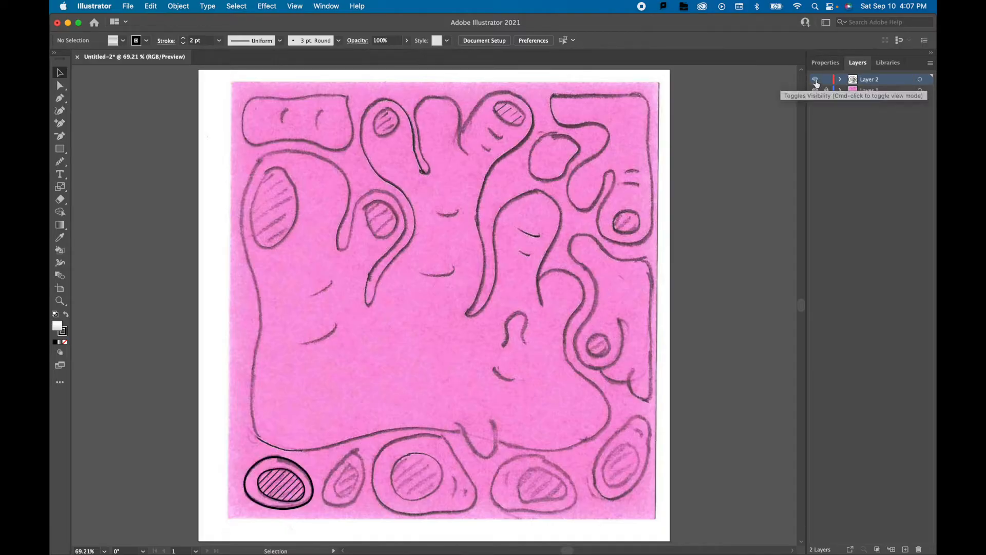
click(815, 90)
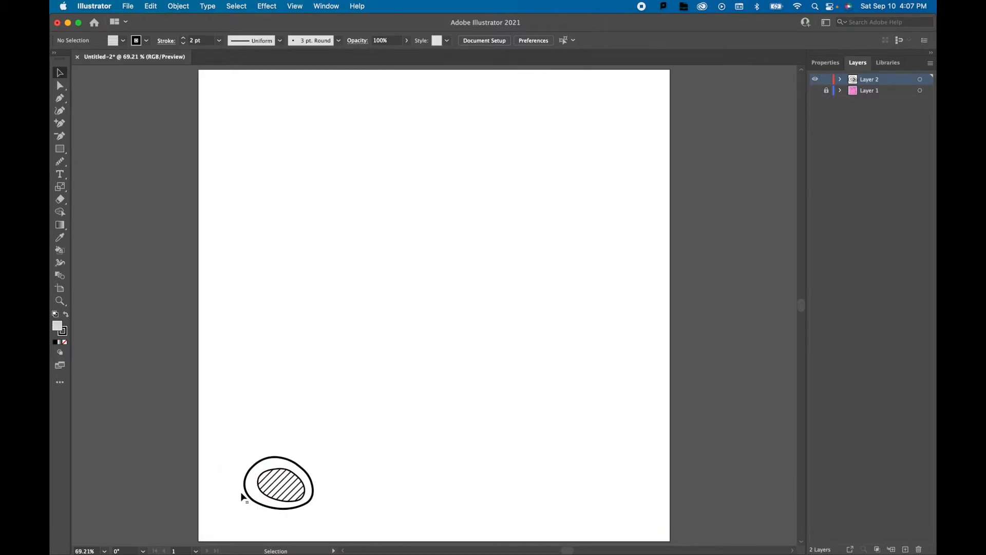
scroll(240, 501, up, 5)
scroll(237, 473, up, 5)
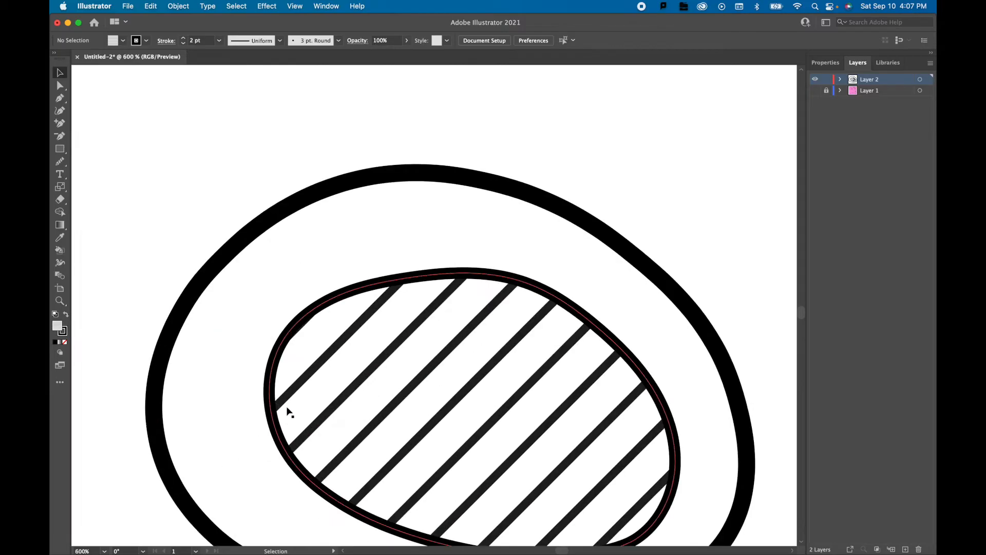
scroll(259, 418, down, 7)
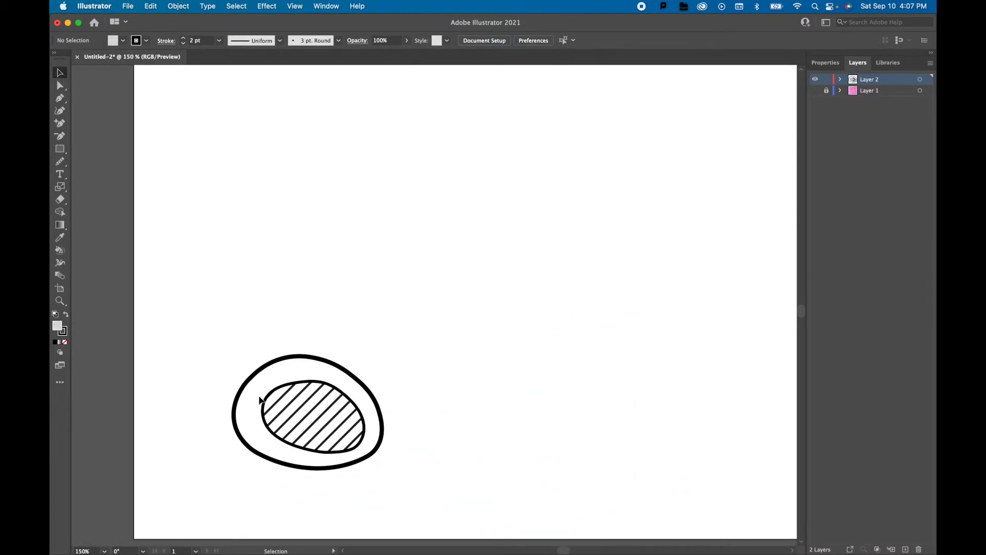
Try enlarging the outer oval path from its upper-left corner, and undo the scaling.
click(267, 368)
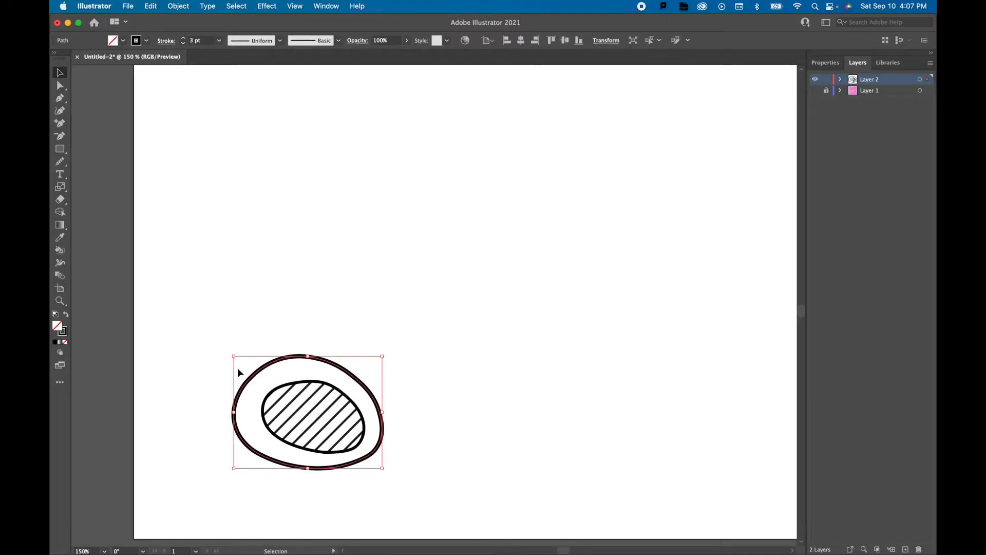
drag(233, 359, 177, 313)
key(super+z)
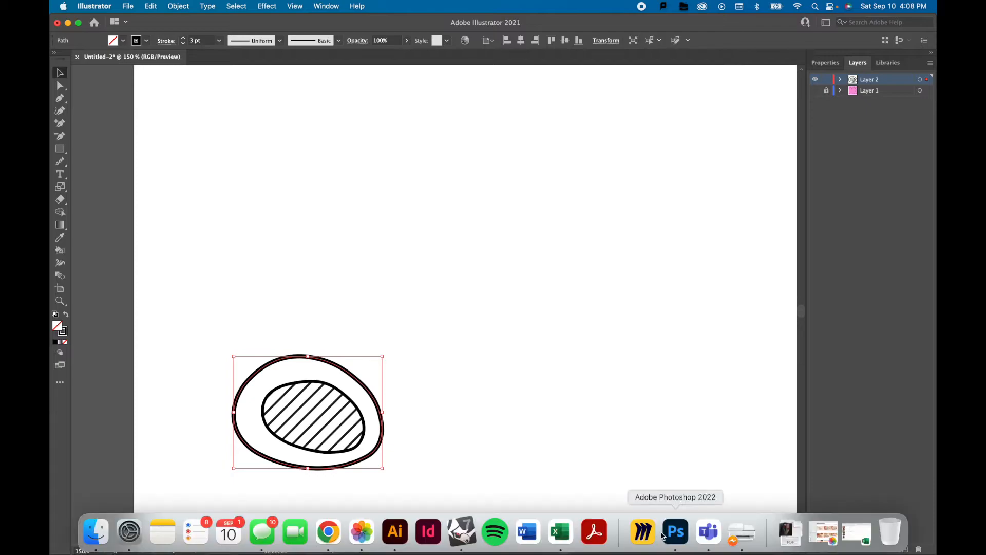
Compare the pixelated sketch lines in Photoshop with the edges of the vector oval in Illustrator.
click(676, 532)
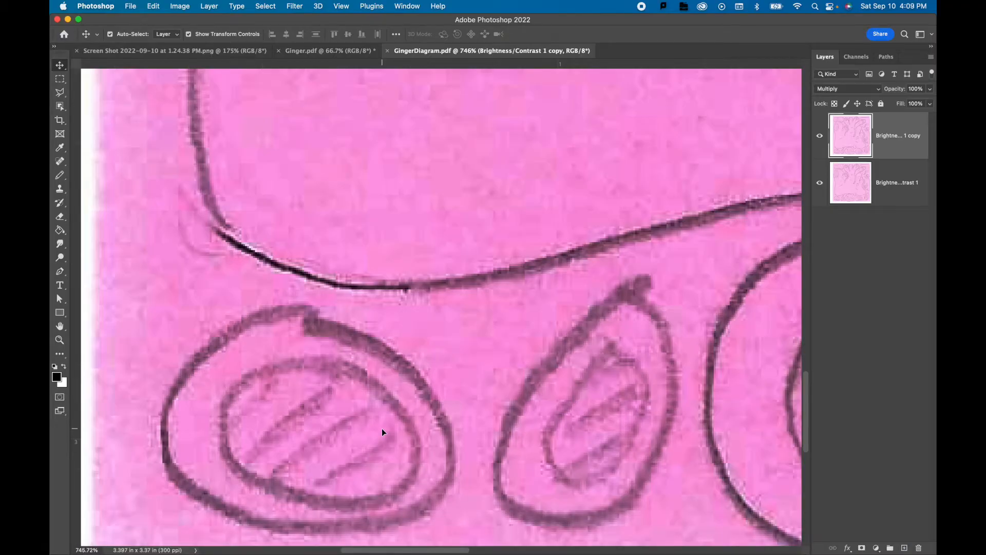
mouse_move(396, 532)
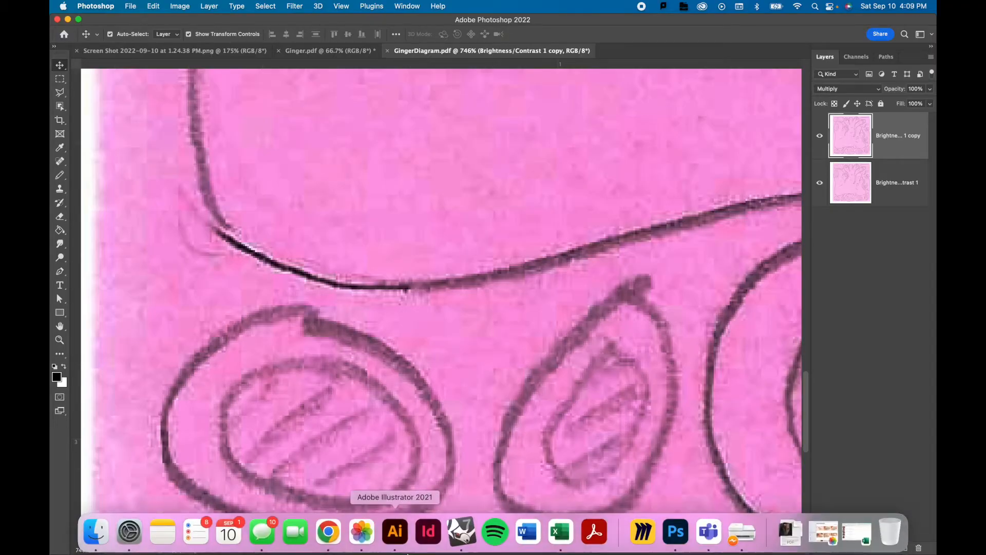
click(404, 532)
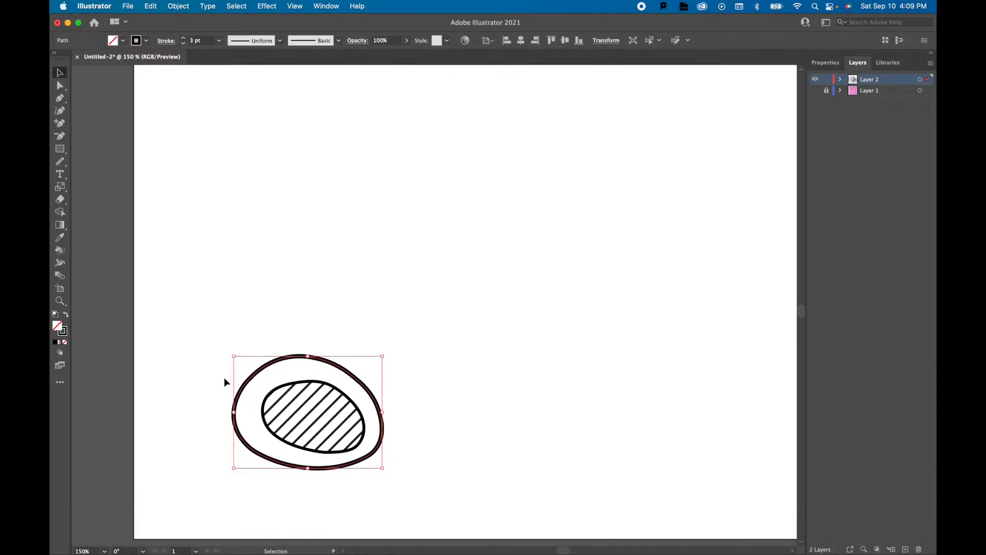
click(224, 392)
scroll(248, 397, up, 5)
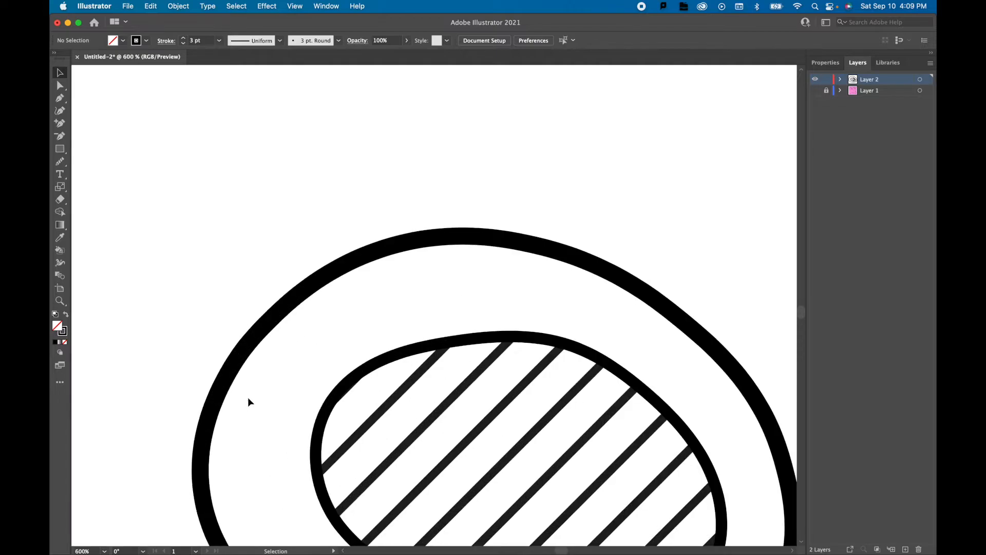
scroll(247, 402, up, 2)
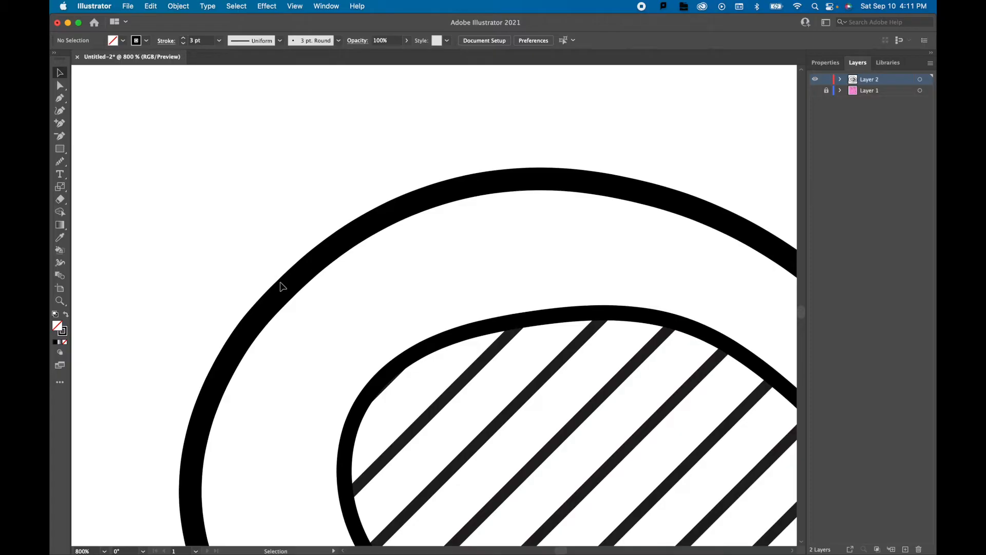
Close Untitled-2 without saving and create a new 10 x 10 in RGB document at 300 ppi.
click(77, 56)
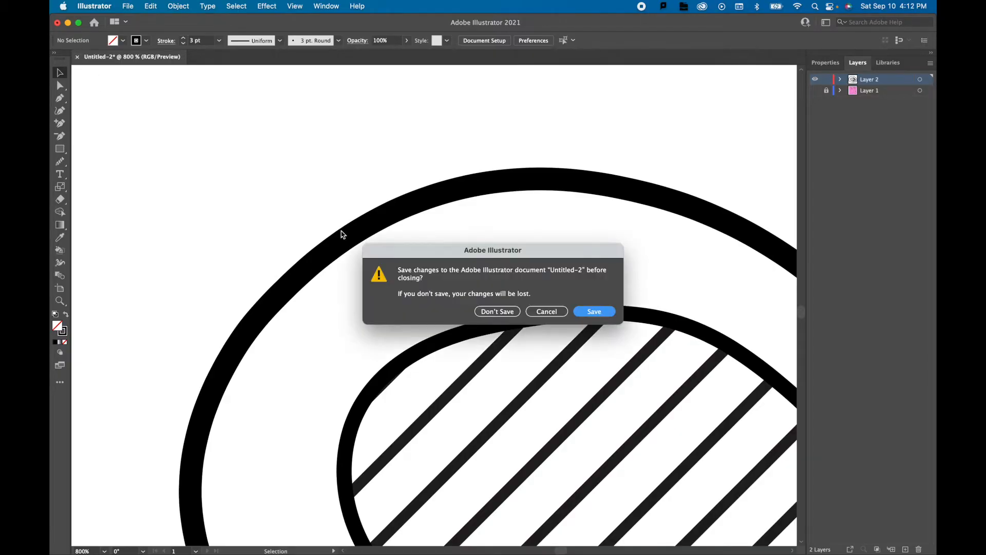
click(491, 312)
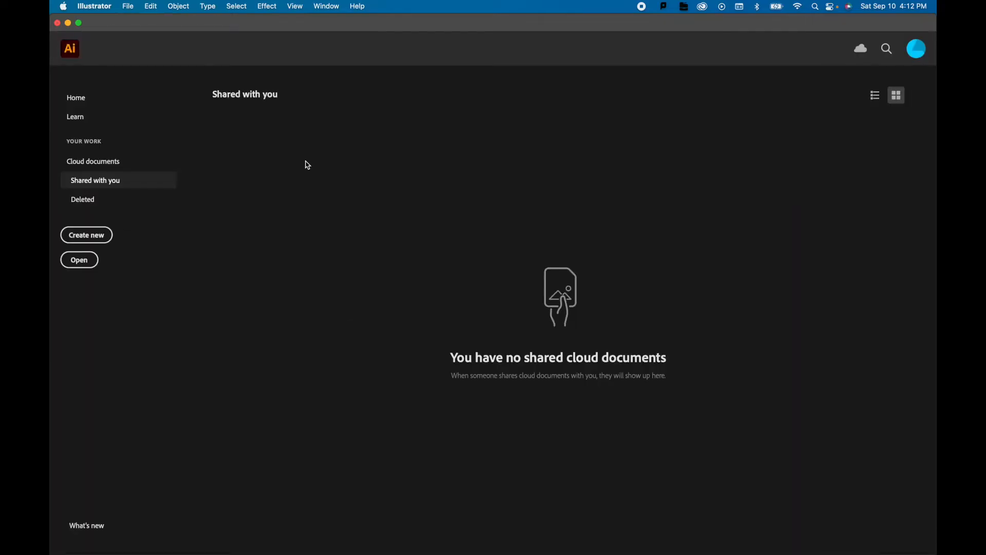
click(73, 239)
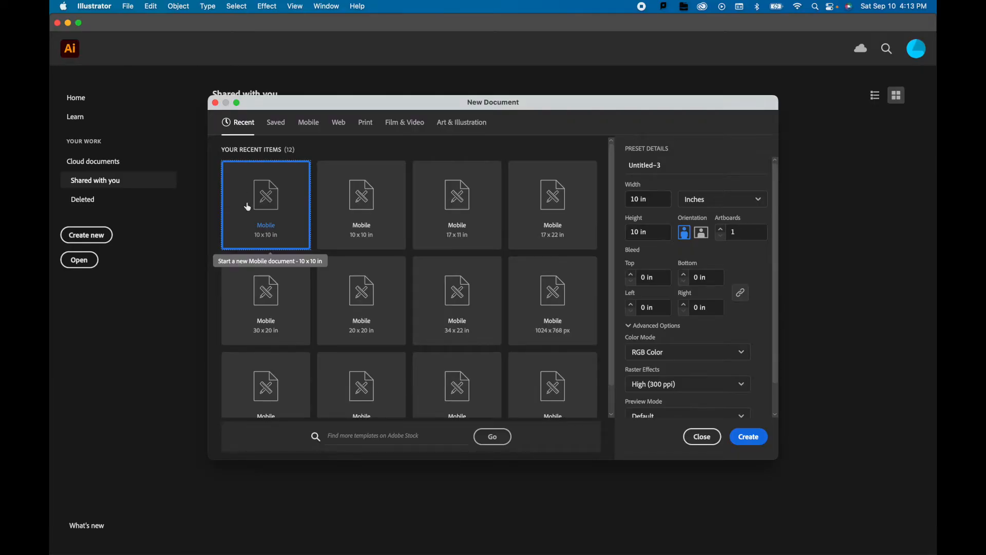
click(753, 437)
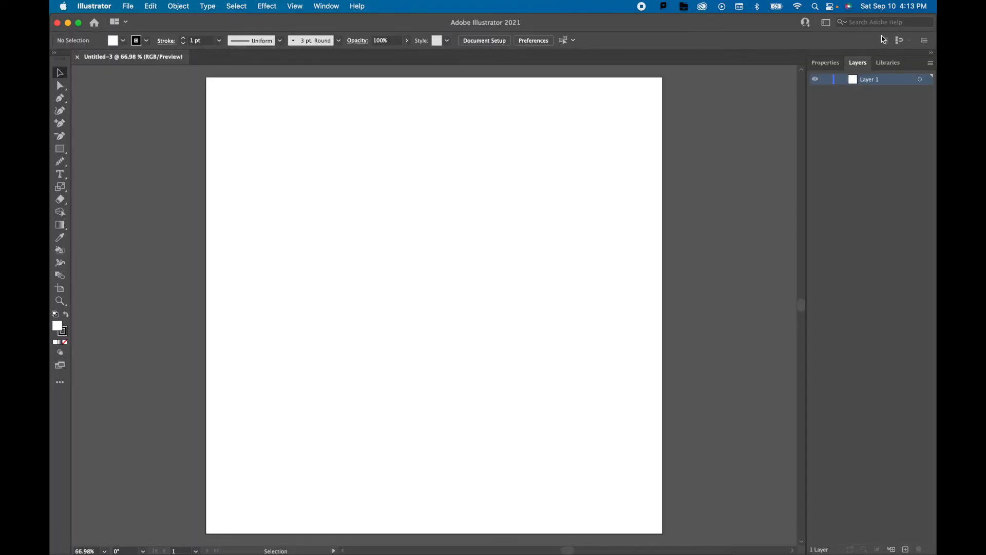
Choose a preset workspace layout for arranging the panels.
click(327, 7)
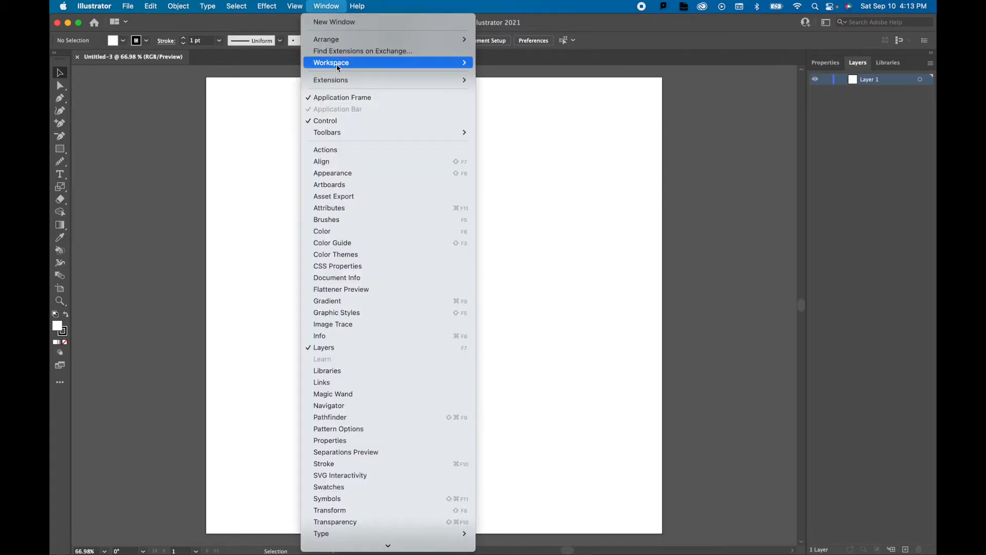
mouse_move(338, 65)
click(502, 75)
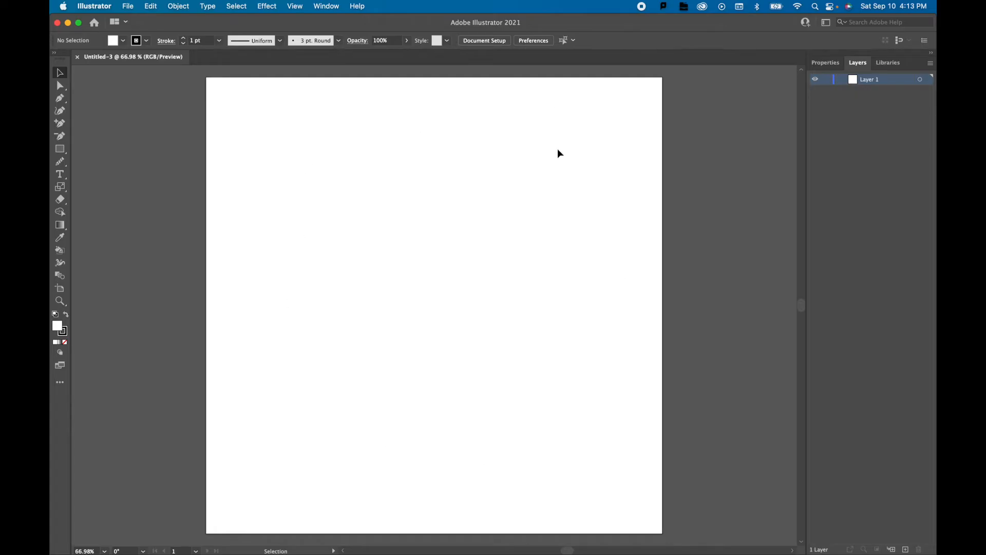
Examine the size settings in Artboard 1's options and close the Artboards panel.
click(323, 6)
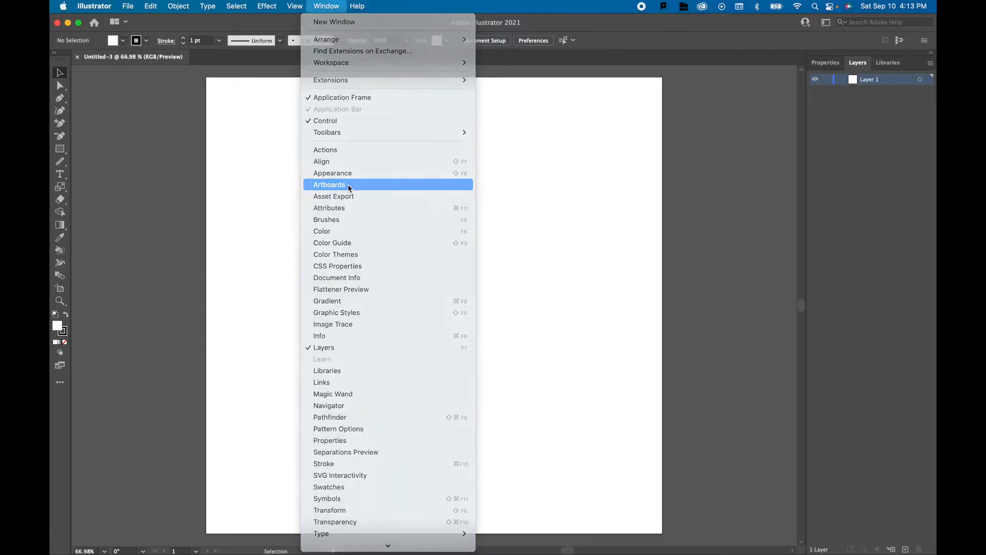
click(345, 184)
click(241, 81)
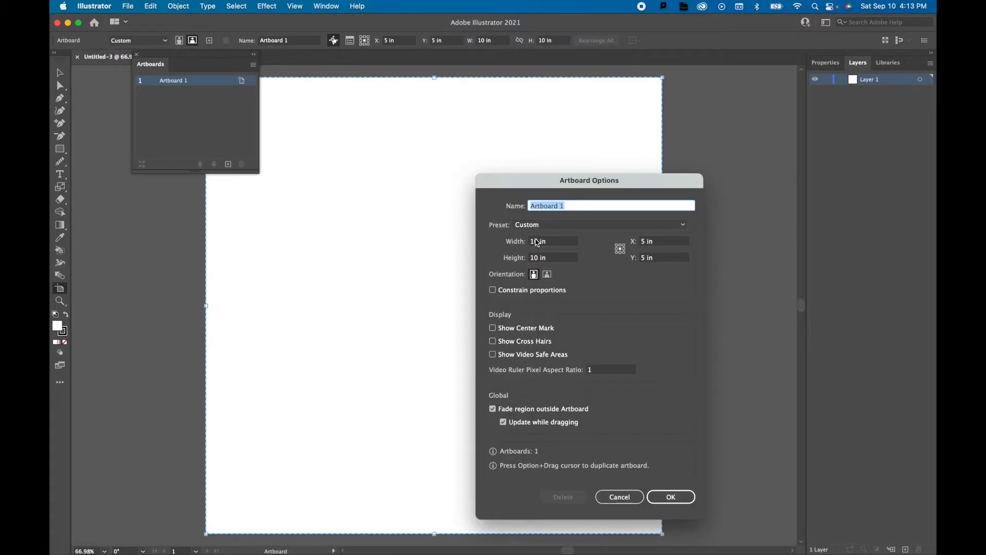
click(668, 497)
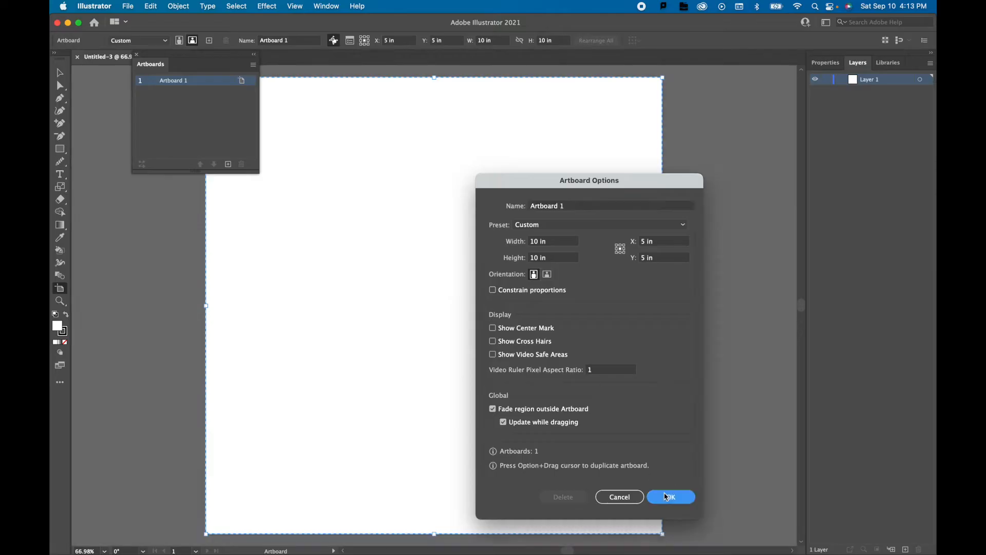
click(137, 54)
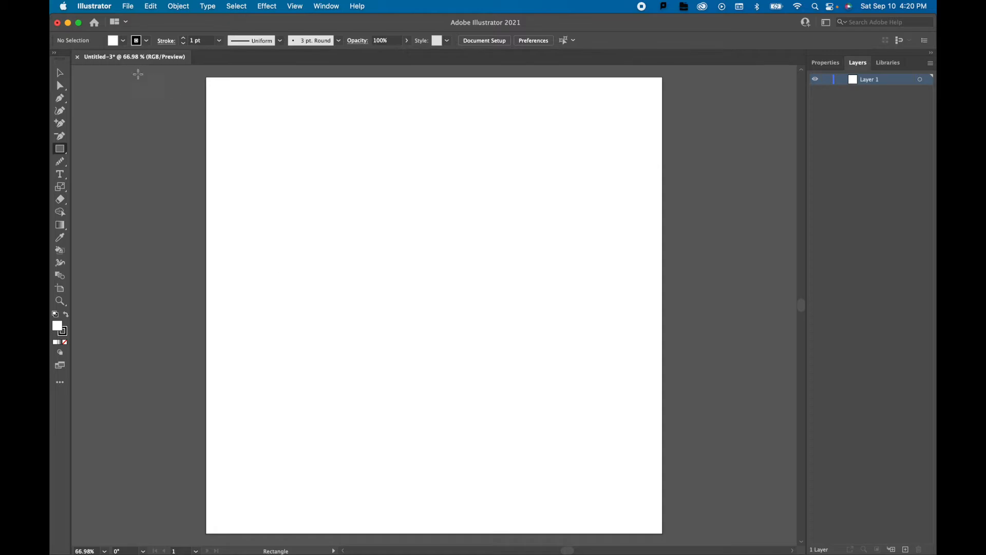
Draw a nearly square rectangle in the upper-left part of the artboard.
drag(63, 152, 106, 153)
drag(294, 147, 482, 347)
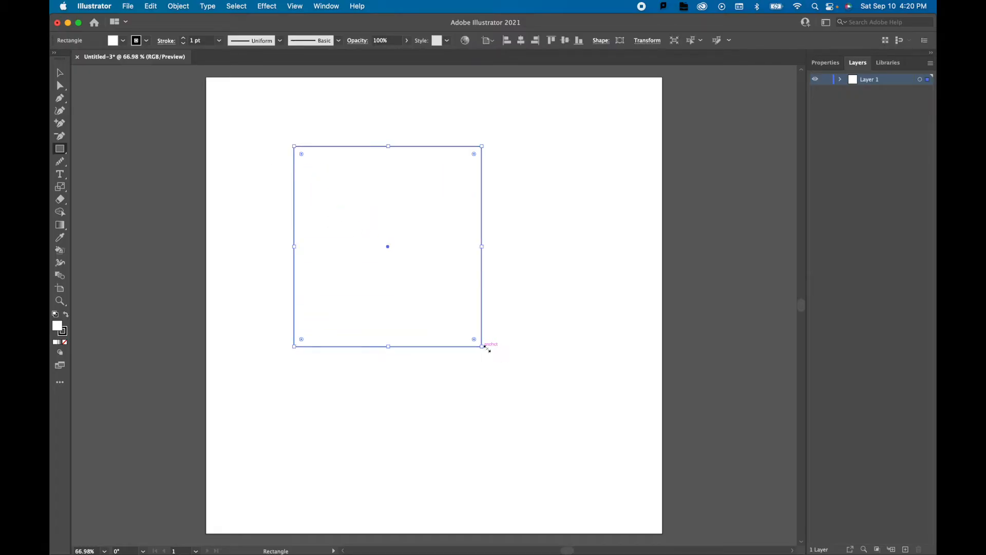
click(60, 73)
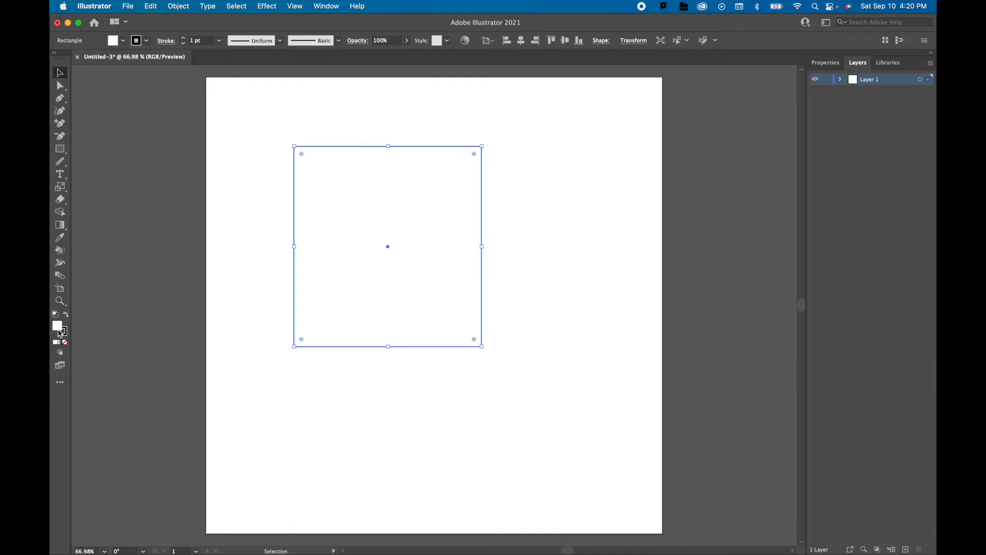
Set the rectangle's fill colour to red, ff0000.
click(270, 292)
click(295, 293)
double_click(58, 331)
key(Escape)
click(59, 328)
double_click(60, 328)
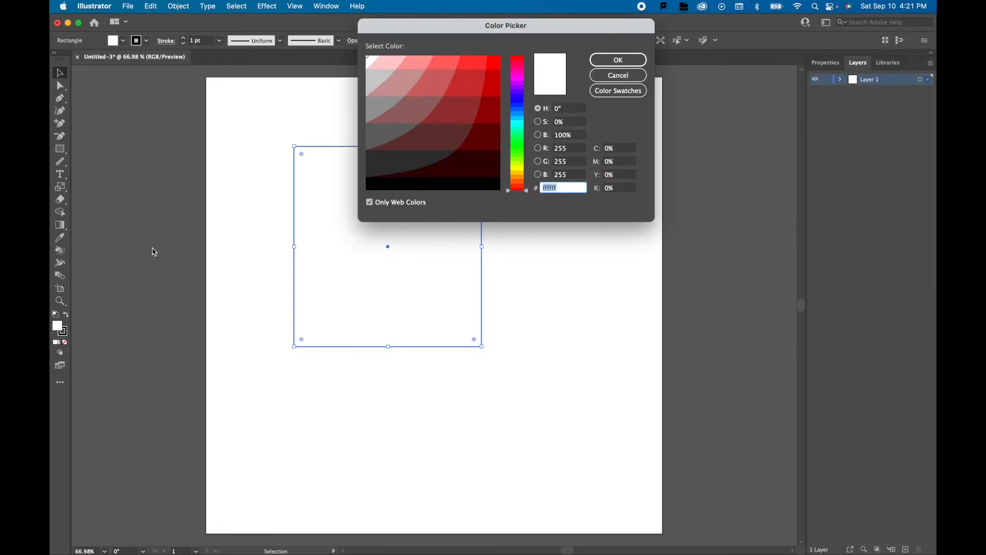
click(497, 66)
click(619, 61)
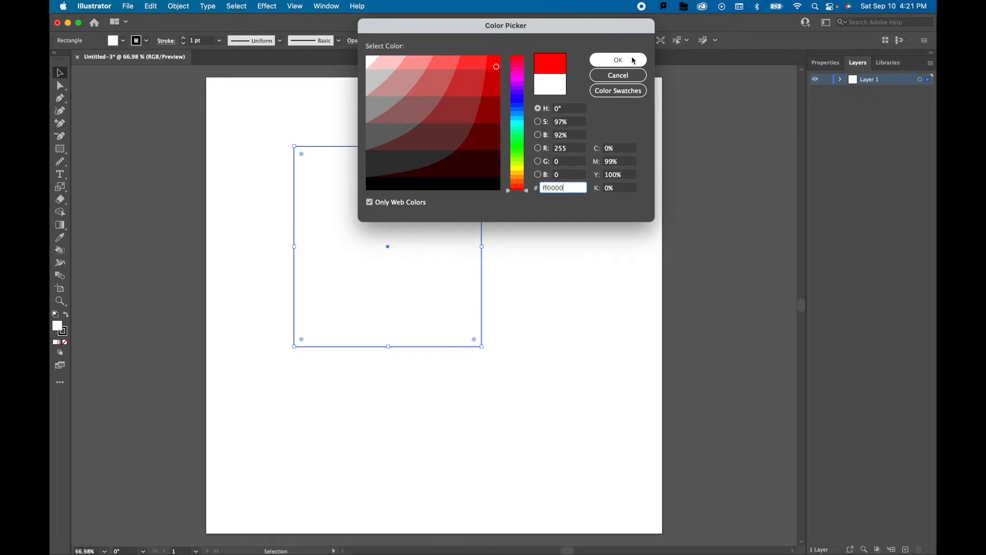
click(560, 157)
click(434, 235)
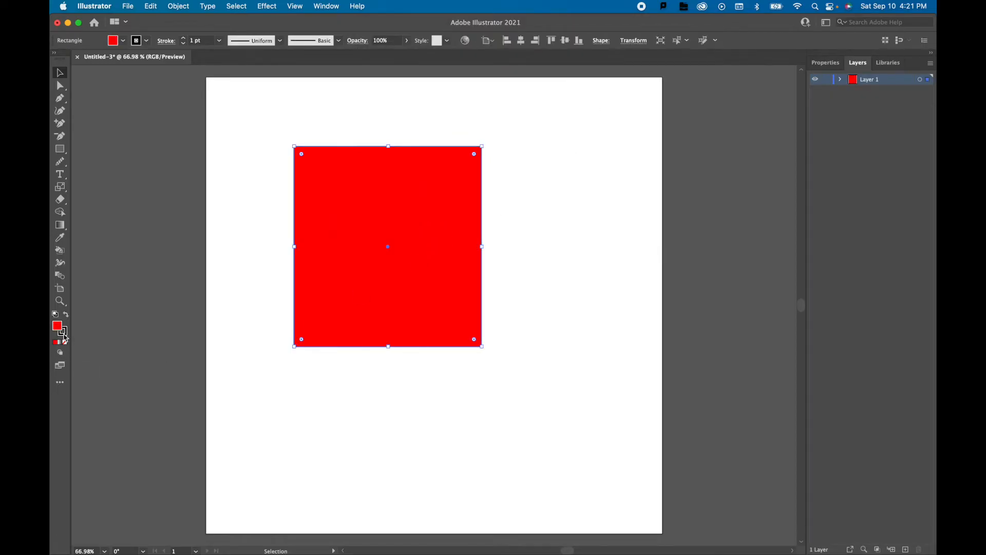
Set the rectangle's stroke colour to cyan, 33ffff, and deselect the rectangle.
double_click(63, 331)
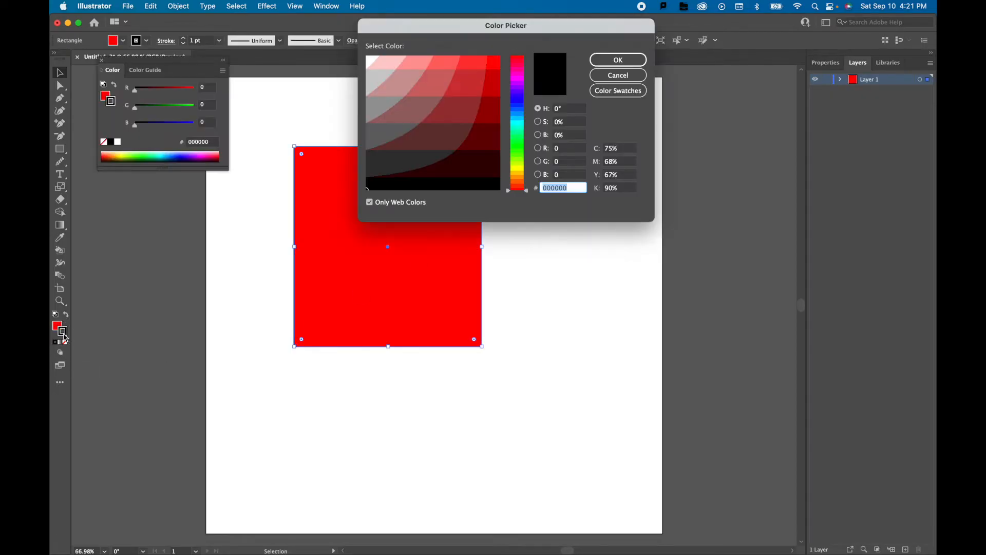
click(517, 122)
click(476, 62)
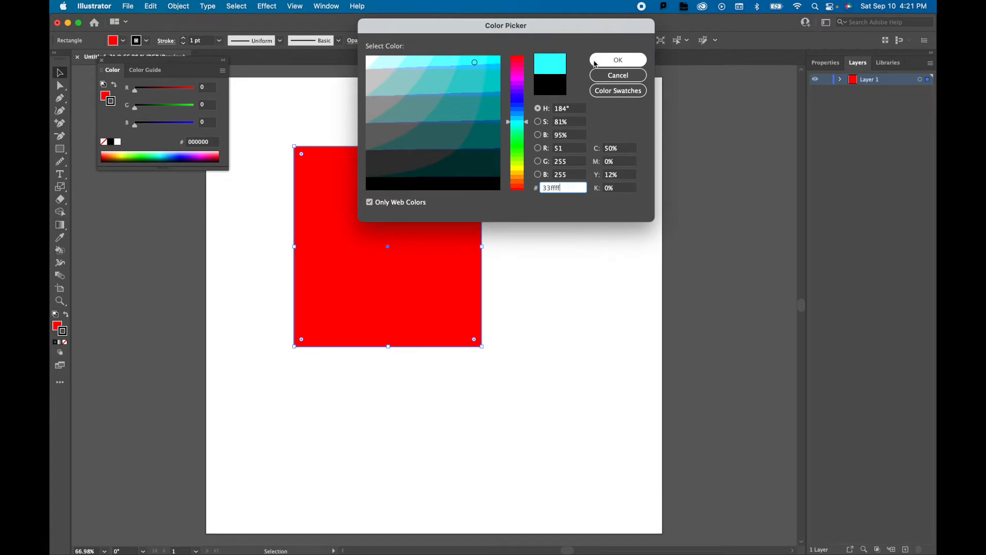
click(618, 60)
click(511, 224)
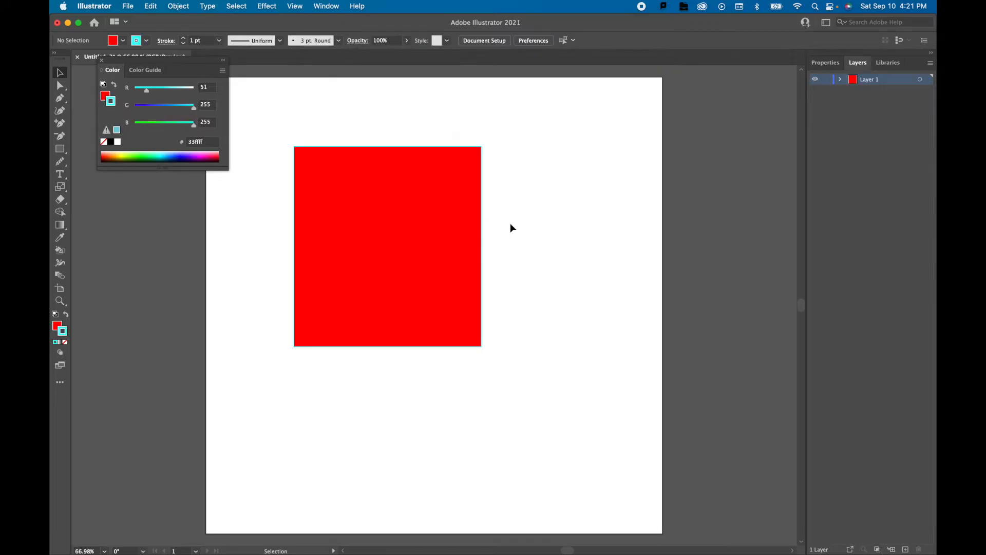
Set the red rectangle's stroke weight to 14 pt and deselect it.
click(482, 238)
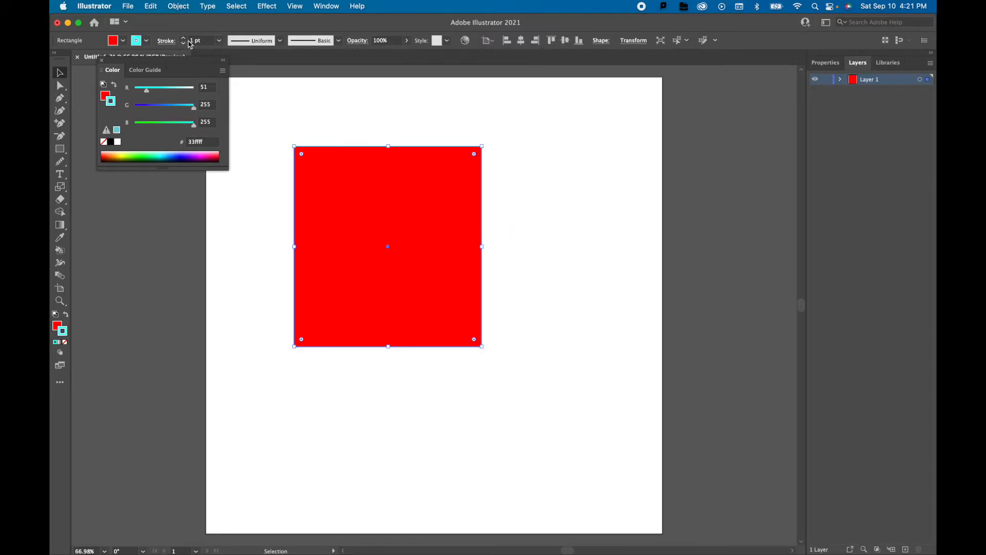
click(219, 41)
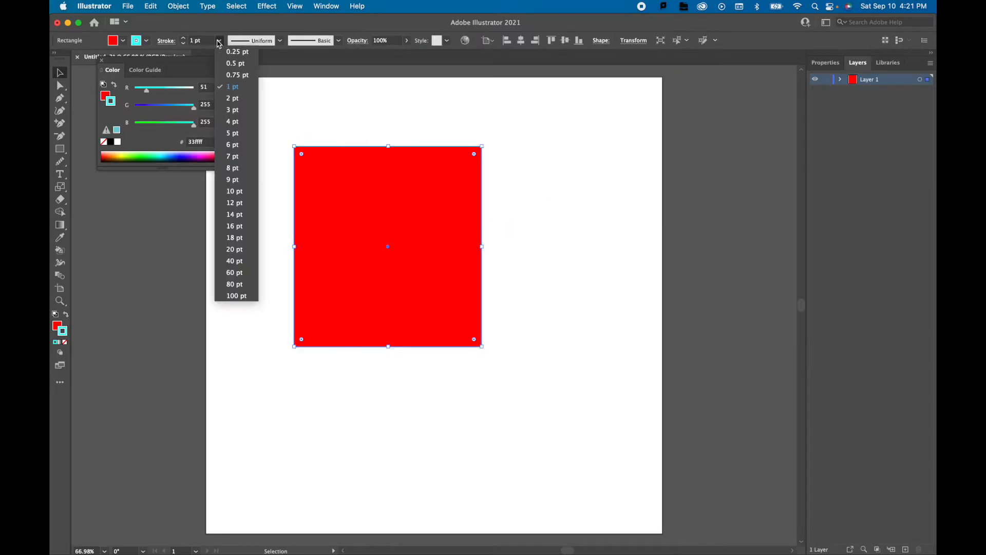
click(250, 214)
click(520, 189)
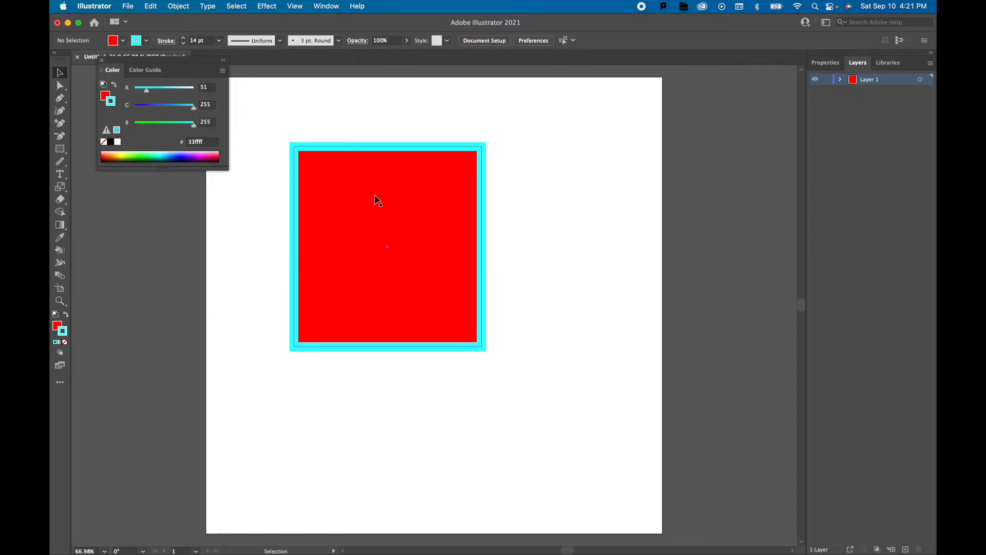
Enlarge the rectangle from its upper-right corner to about 4.78 x 5.10 in and round all its corners to a radius of about 0.94 in.
click(61, 149)
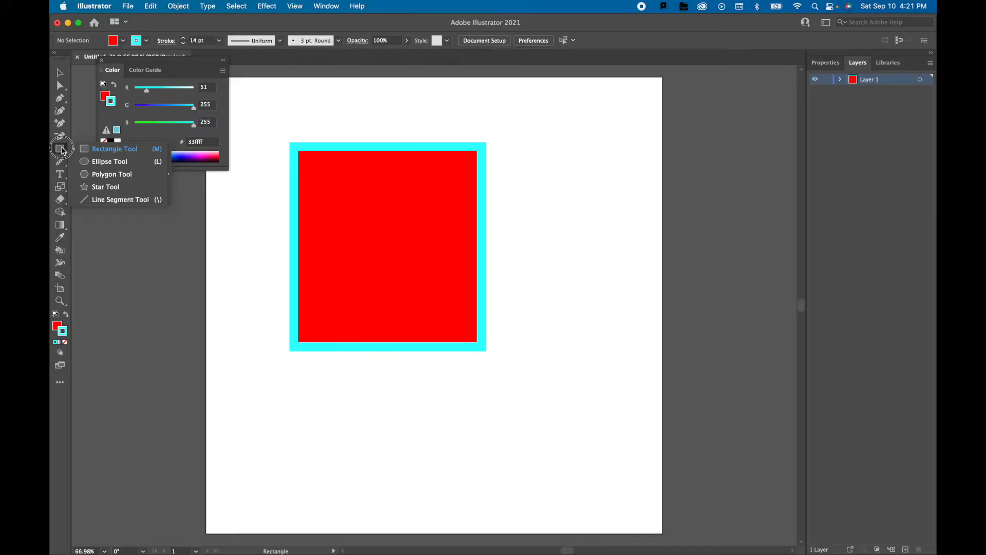
click(60, 71)
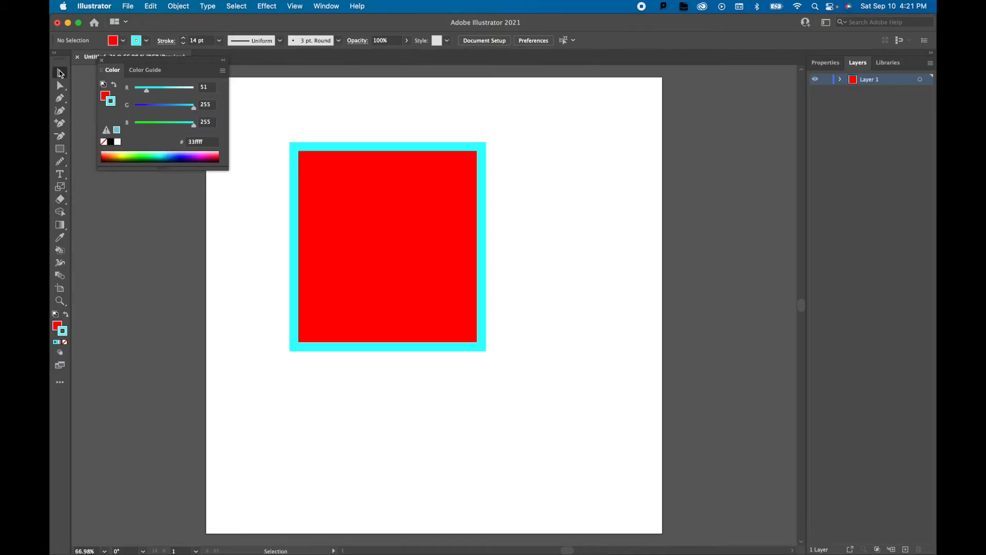
click(346, 177)
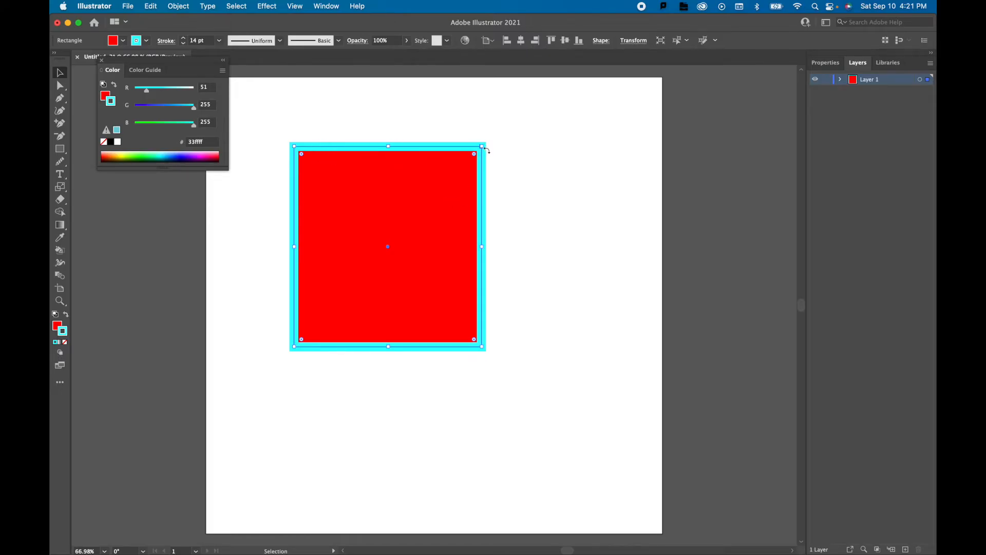
drag(482, 147, 510, 103)
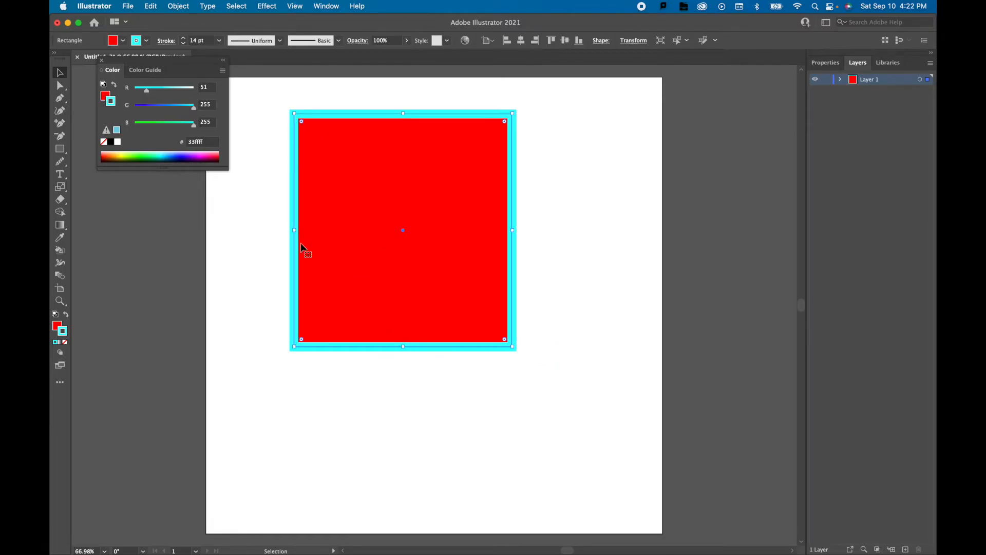
drag(305, 125, 330, 163)
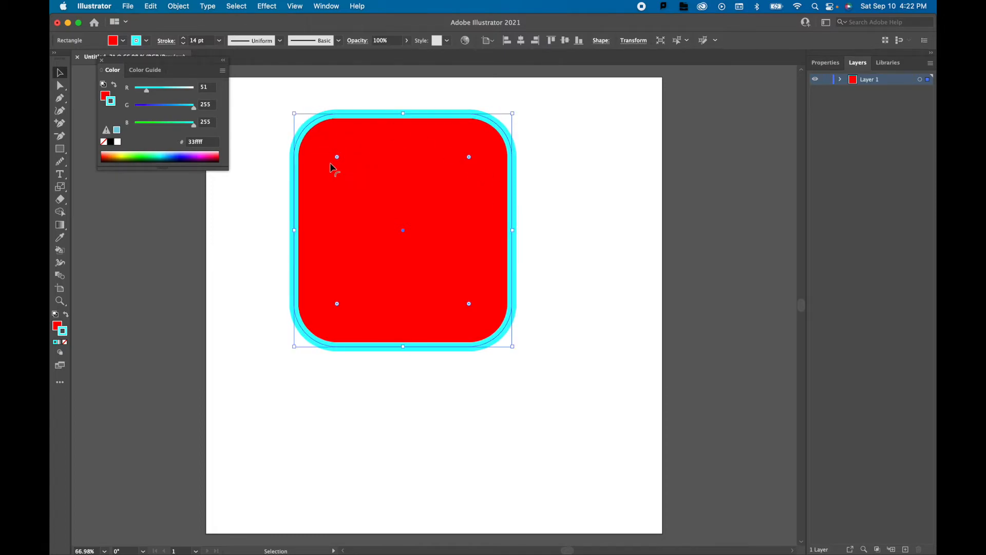
Unlink the rectangle's corner radii and set only the upper-left corner's radius to 2 in.
double_click(337, 157)
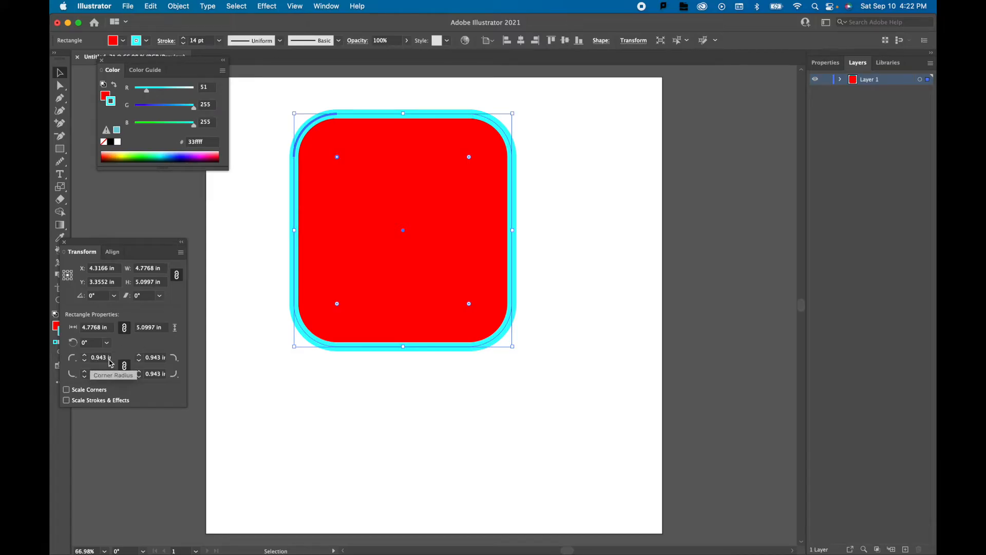
click(123, 366)
click(95, 358)
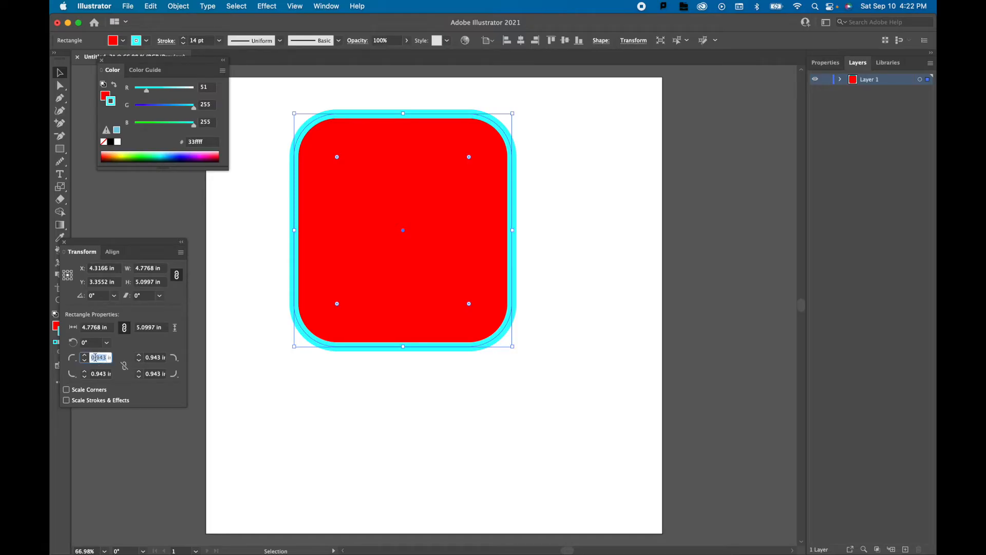
text(2)
key(Return)
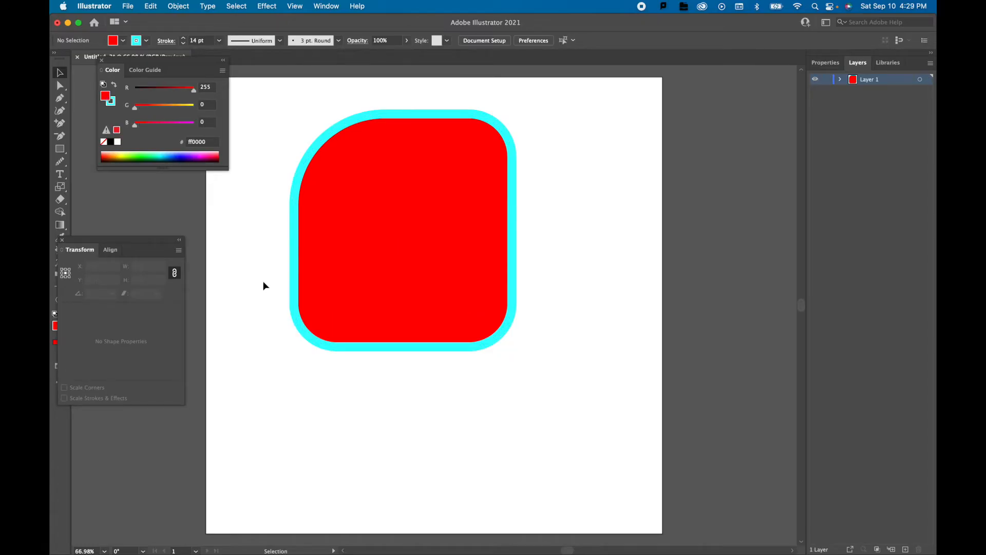
click(62, 241)
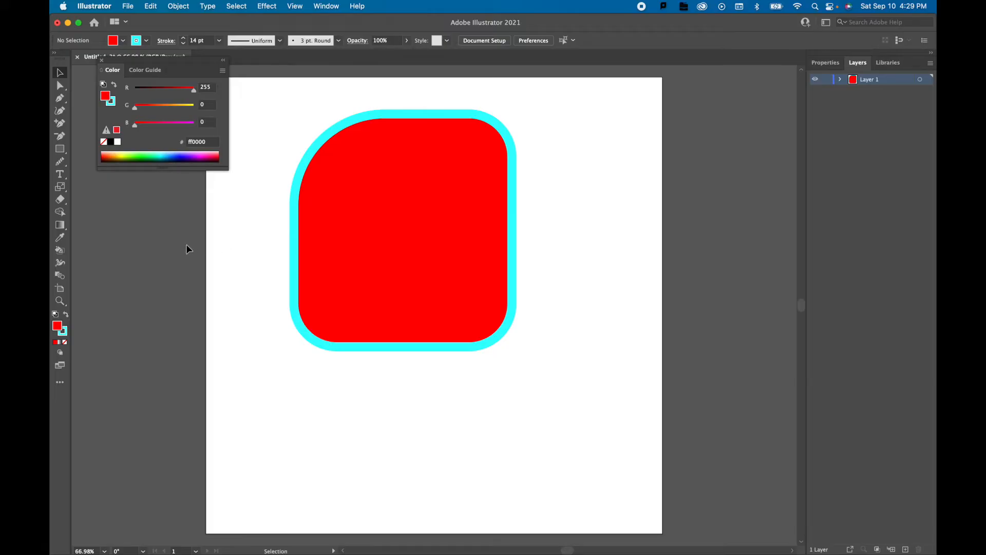
Duplicate the rounded rectangle so the copy overlaps the original toward its lower right, and select both shapes.
click(59, 74)
click(373, 208)
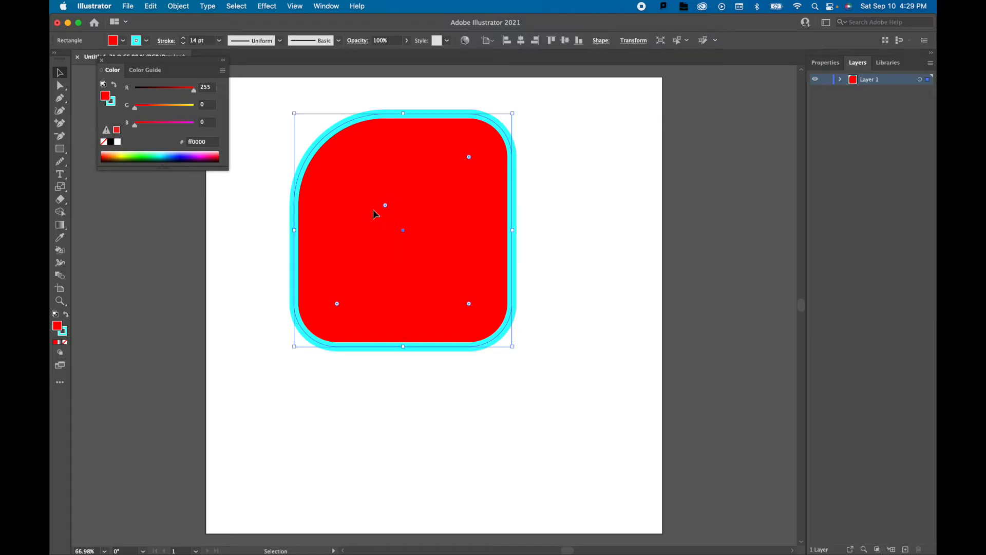
key(a)
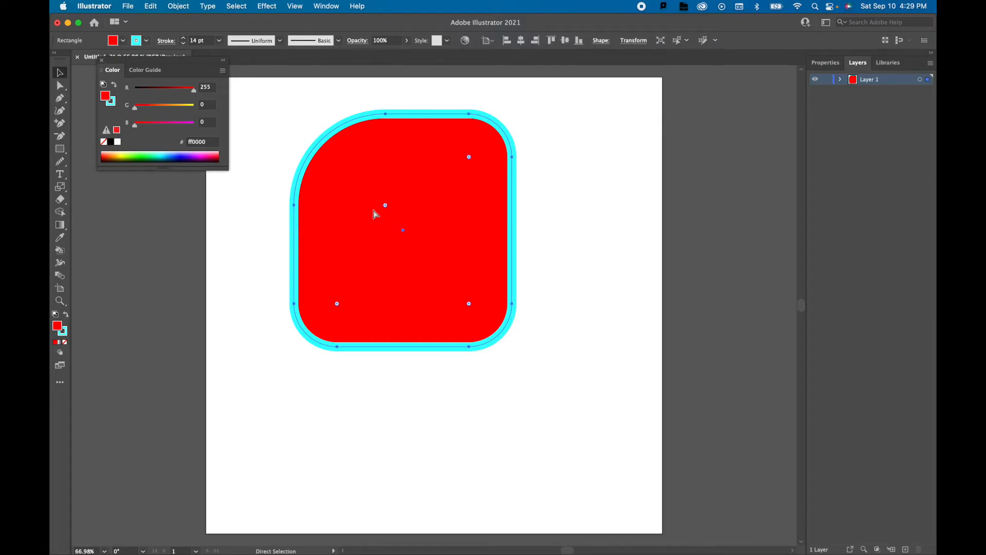
key(super+c)
key(super+v)
key(v)
drag(557, 145, 440, 279)
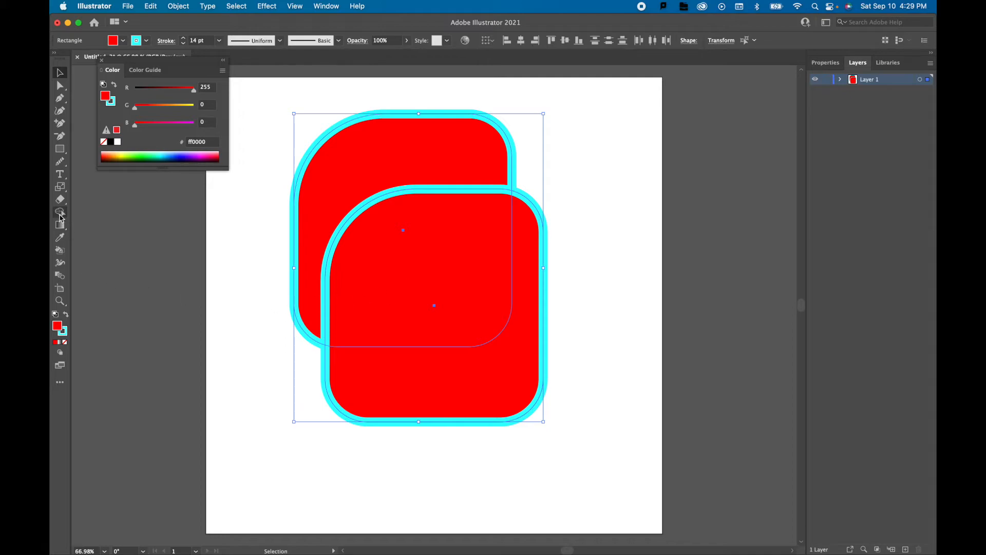
Split the two overlapping rectangles into upper, middle and lower pieces with the Shape Builder tool.
click(60, 212)
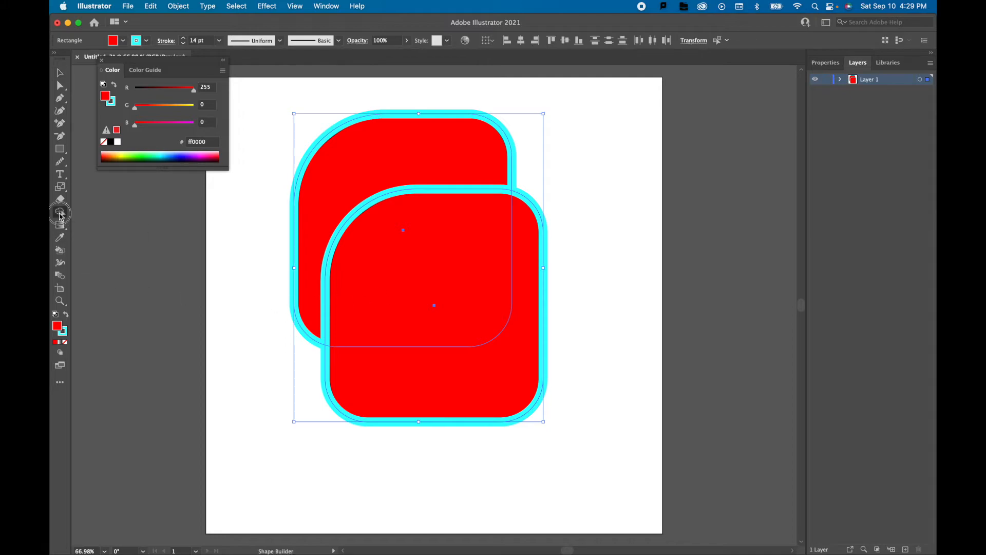
click(380, 159)
click(433, 242)
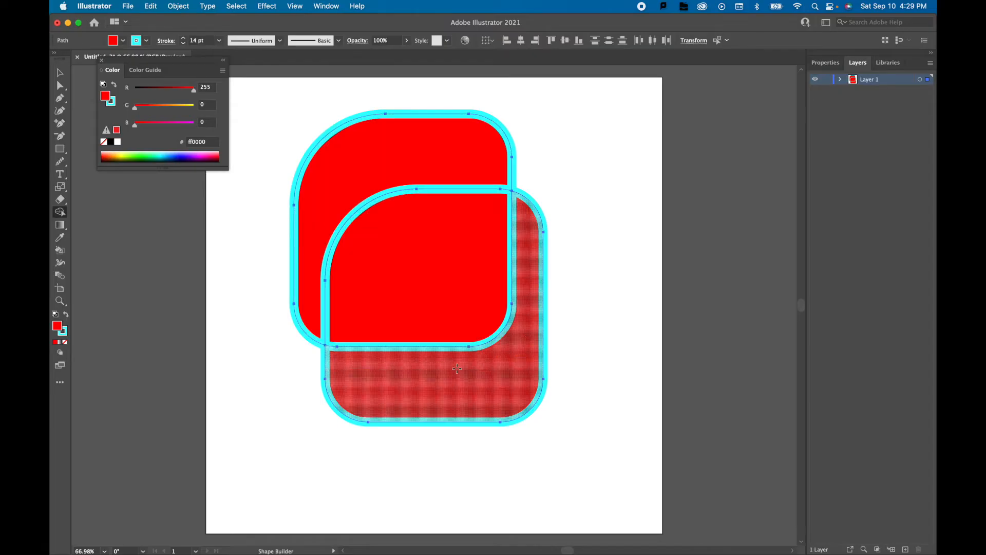
click(459, 374)
Delete the middle overlap piece between the two rectangles, and undo the deletion.
key(v)
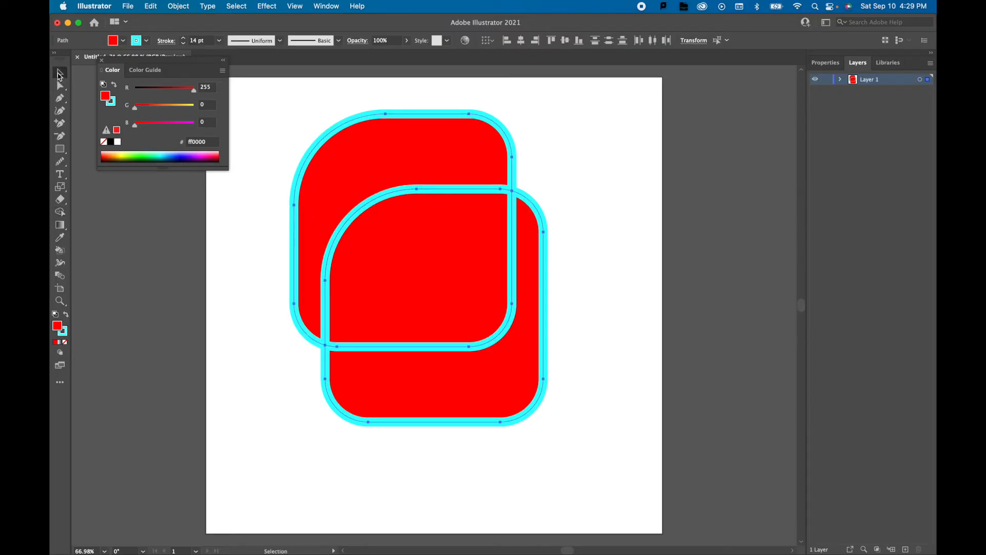
click(204, 220)
click(413, 269)
key(Delete)
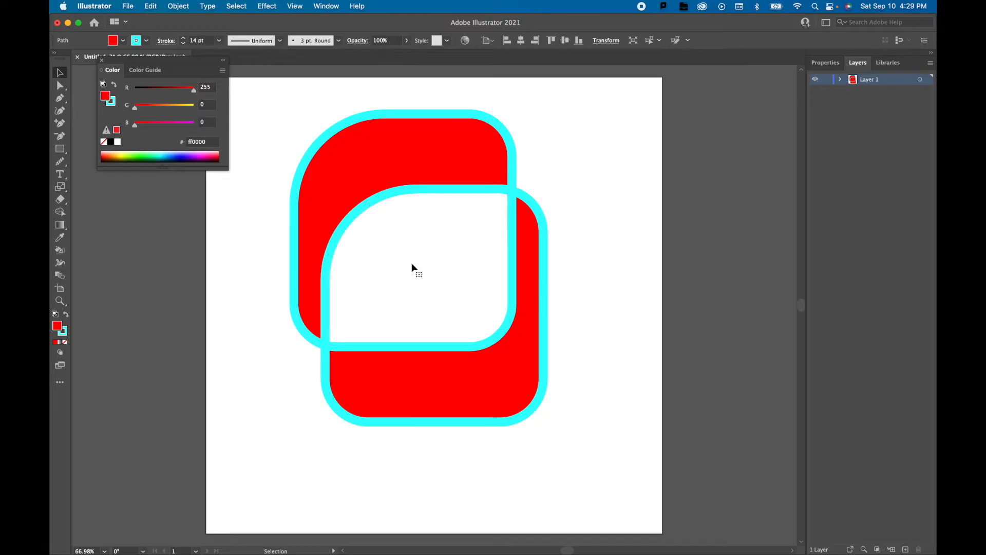
key(cmd+z)
Delete the lower piece, restore it, and delete the upper piece.
click(516, 368)
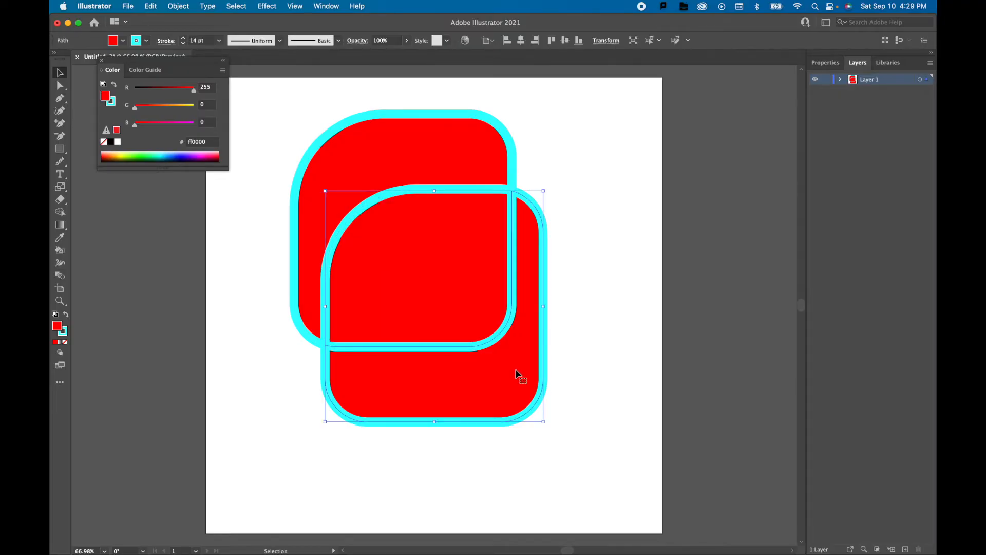
key(Delete)
key(cmd+z)
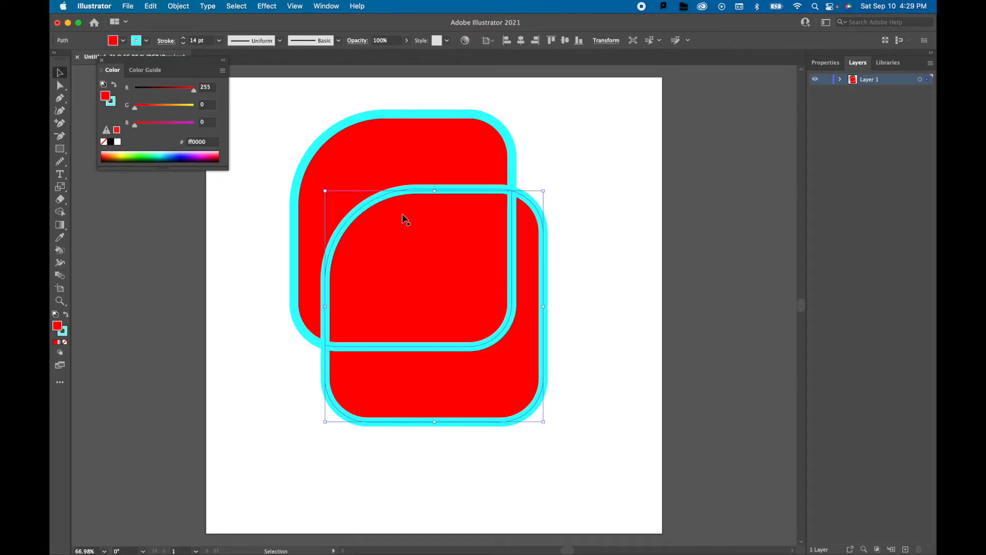
click(404, 151)
key(Delete)
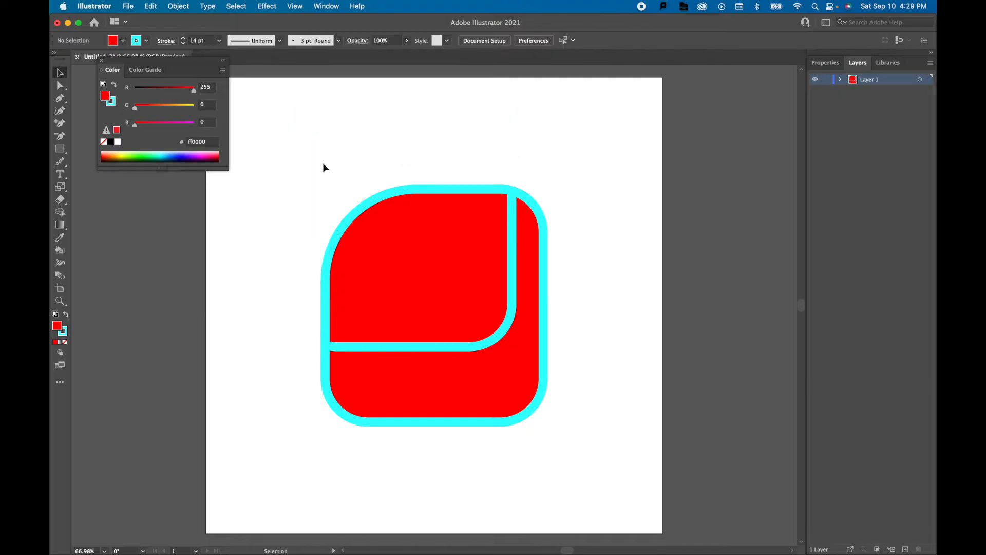
Undo the upper piece's deletion and the Shape Builder splits to restore the two overlapping rectangles.
key(cmd+z)
shift+click(331, 190)
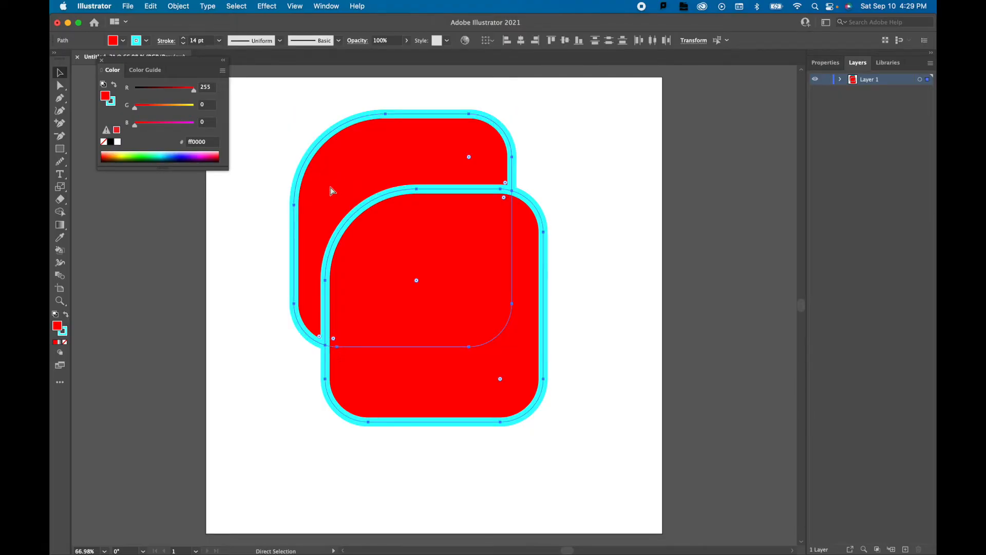
click(276, 170)
Select both overlapping rectangles and bring up the Pathfinder operations.
drag(266, 96, 580, 467)
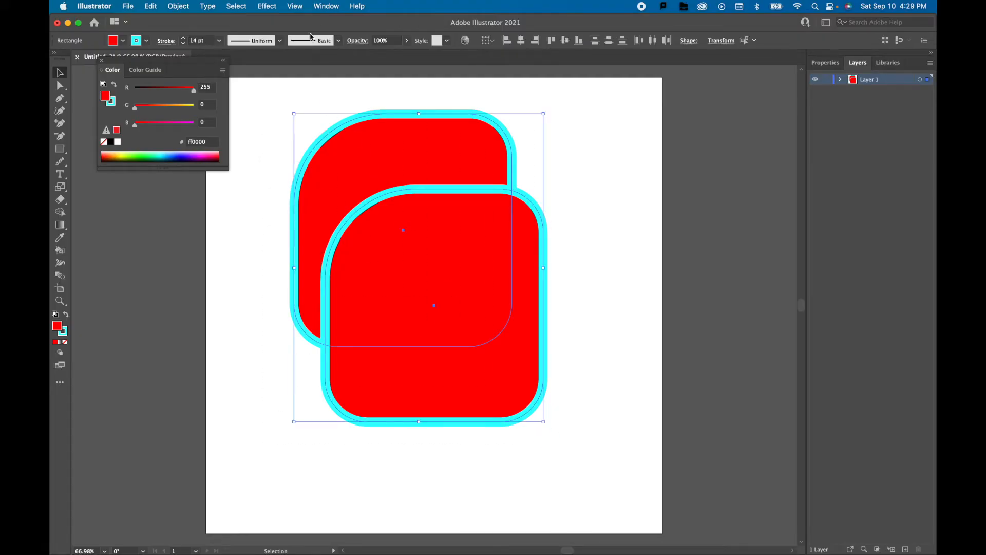
click(325, 7)
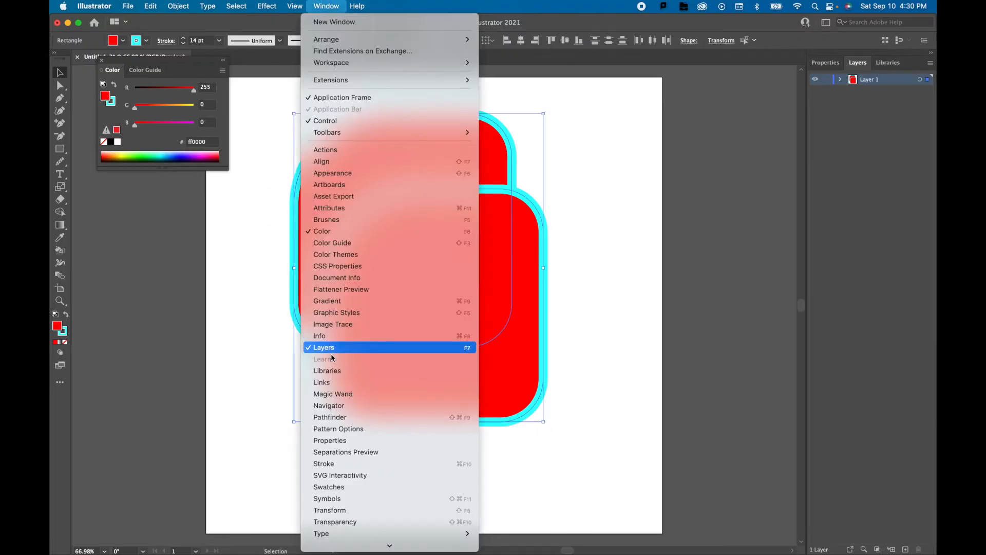
click(340, 418)
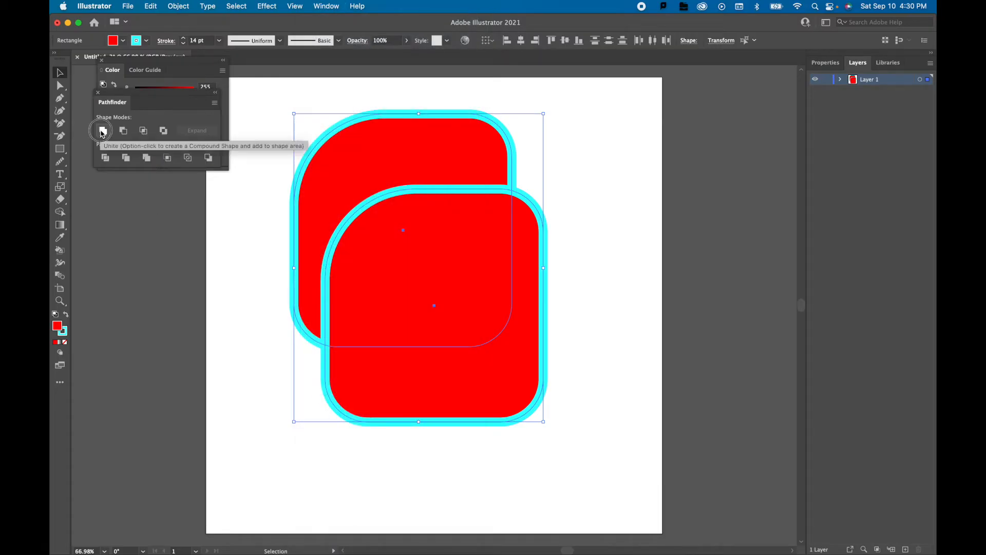
Try the Unite, Minus Front and Intersect shape modes on the two rectangles, undoing each one.
click(102, 132)
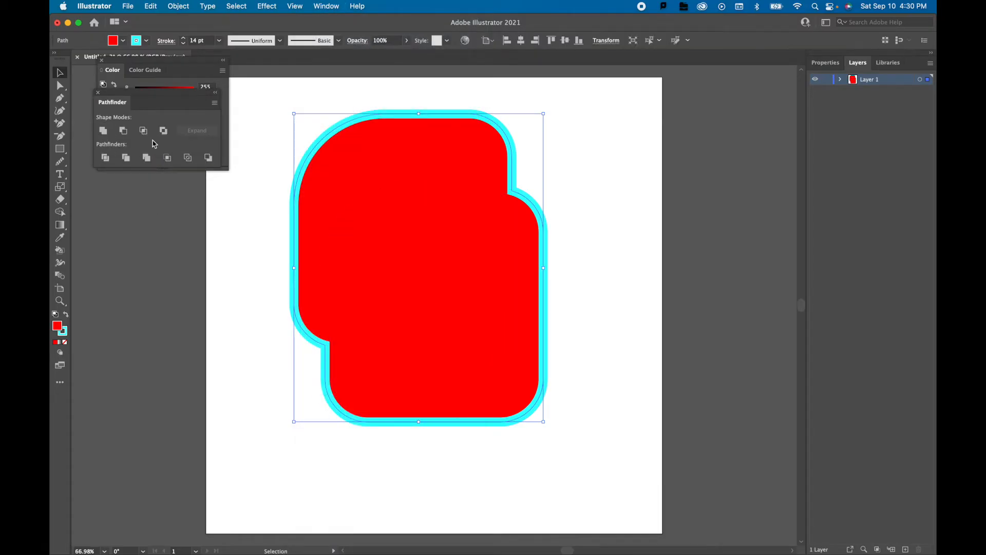
key(super+z)
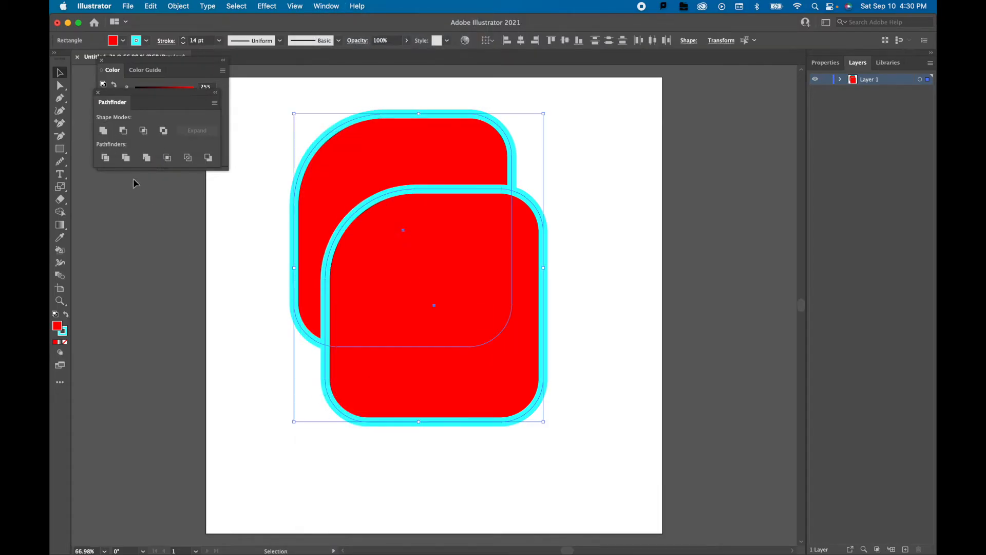
click(123, 131)
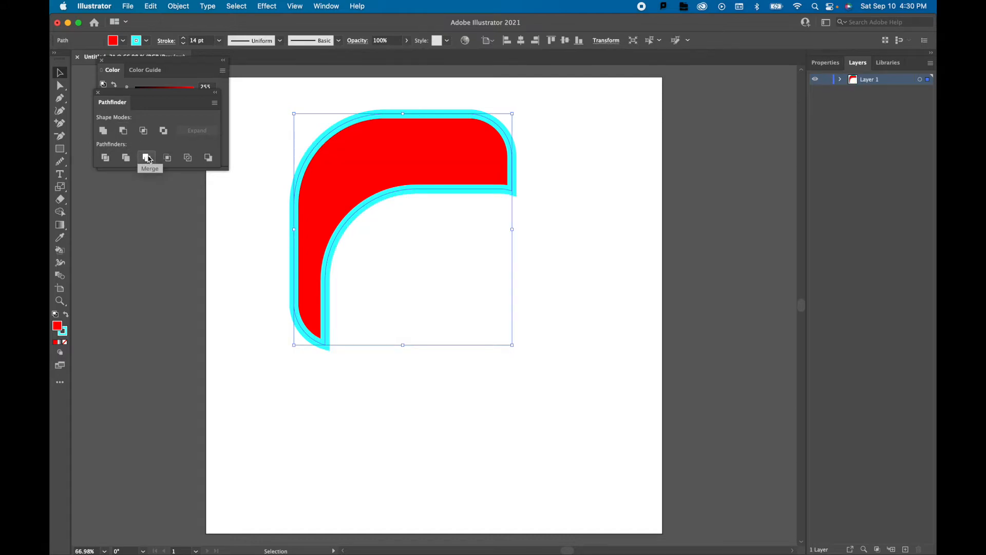
key(super+z)
click(144, 132)
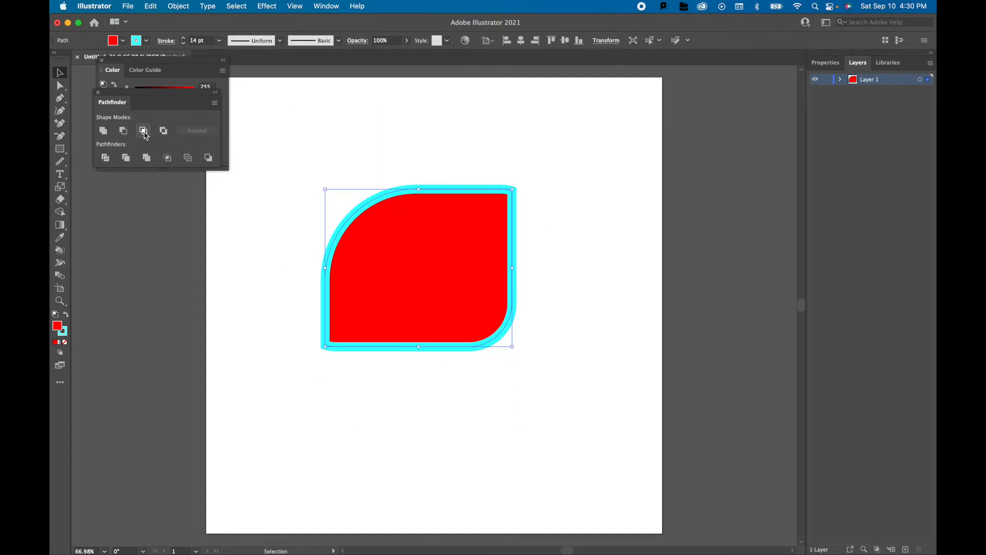
key(super+z)
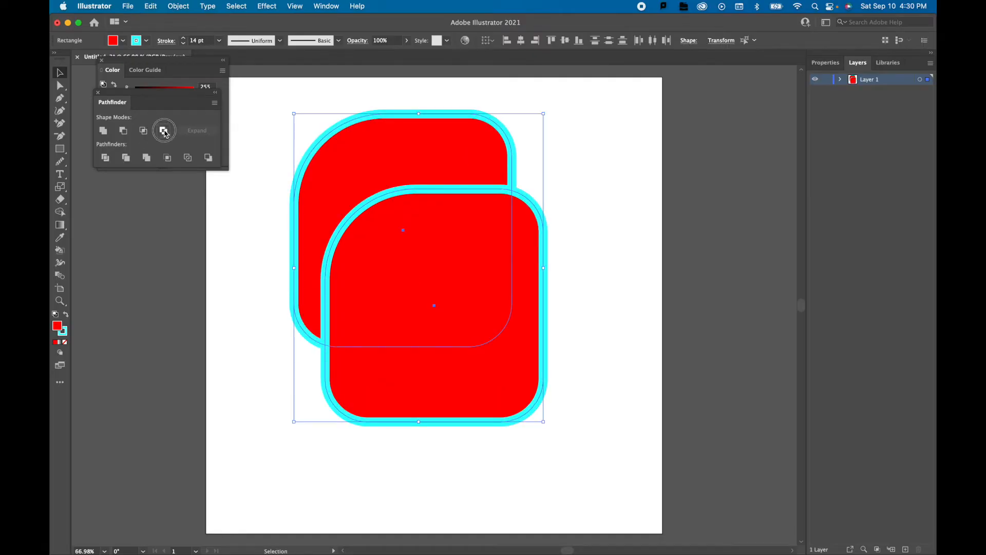
Apply Exclude to the two rectangles, and delete the resulting group to empty the artboard.
click(164, 131)
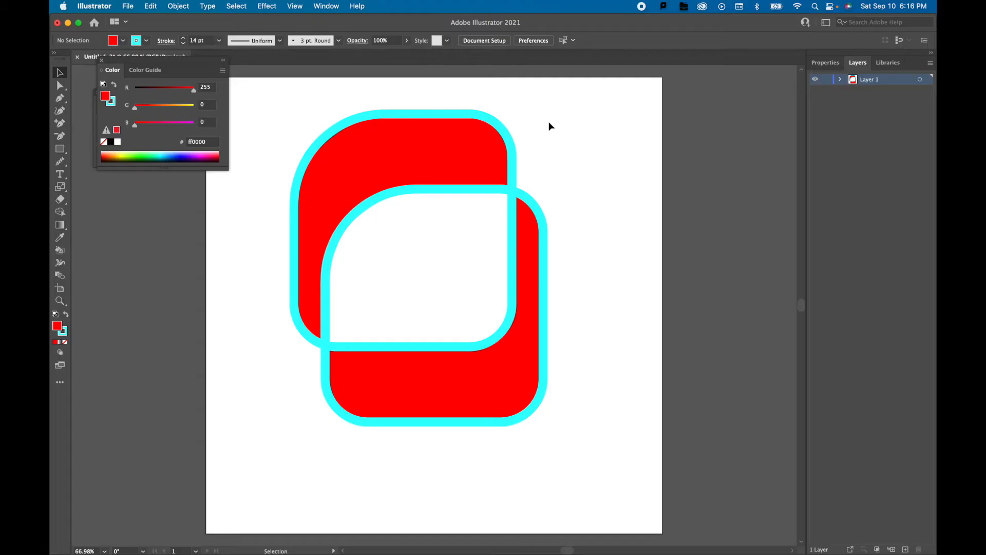
drag(592, 100, 242, 452)
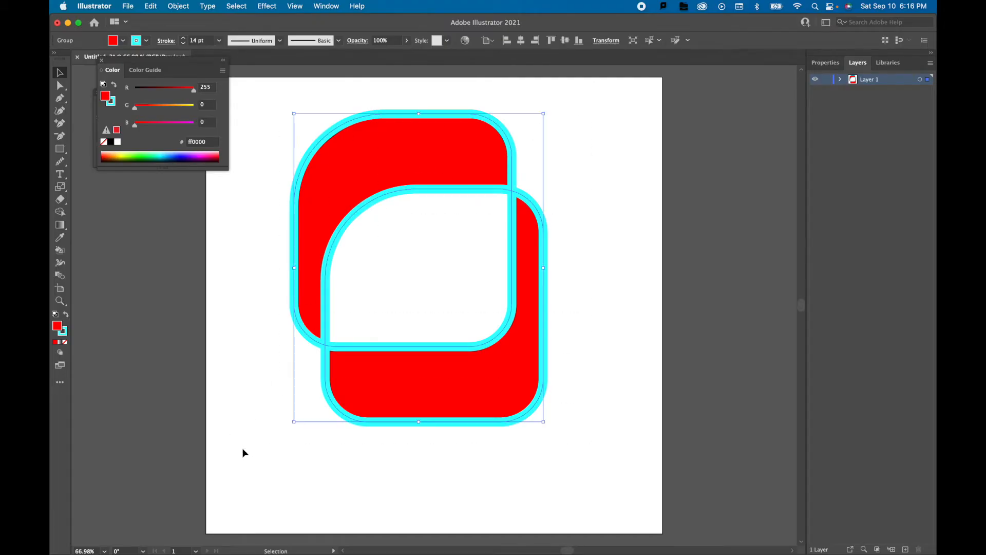
key(Delete)
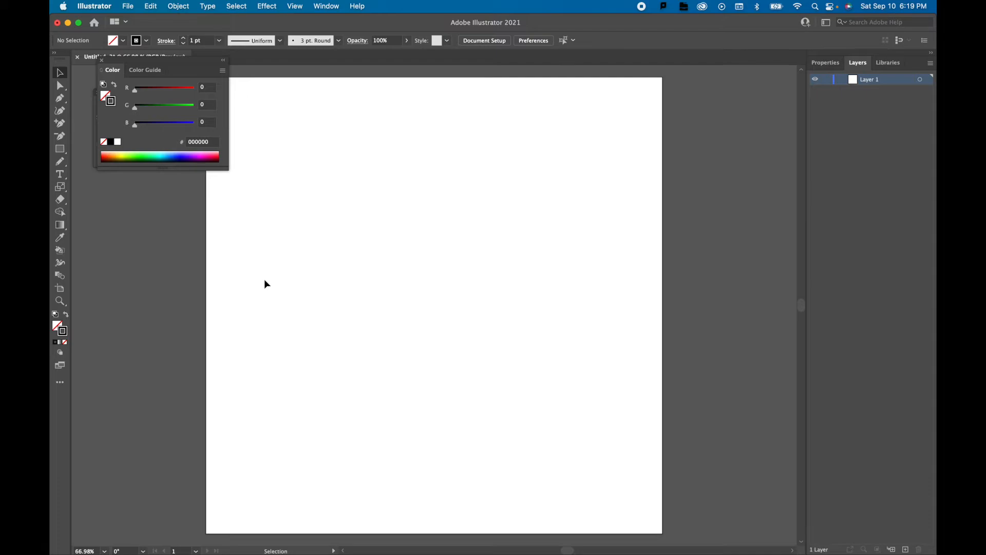
Draw a large heart outline freehand with the Pencil tool at its current settings, and delete it.
click(60, 163)
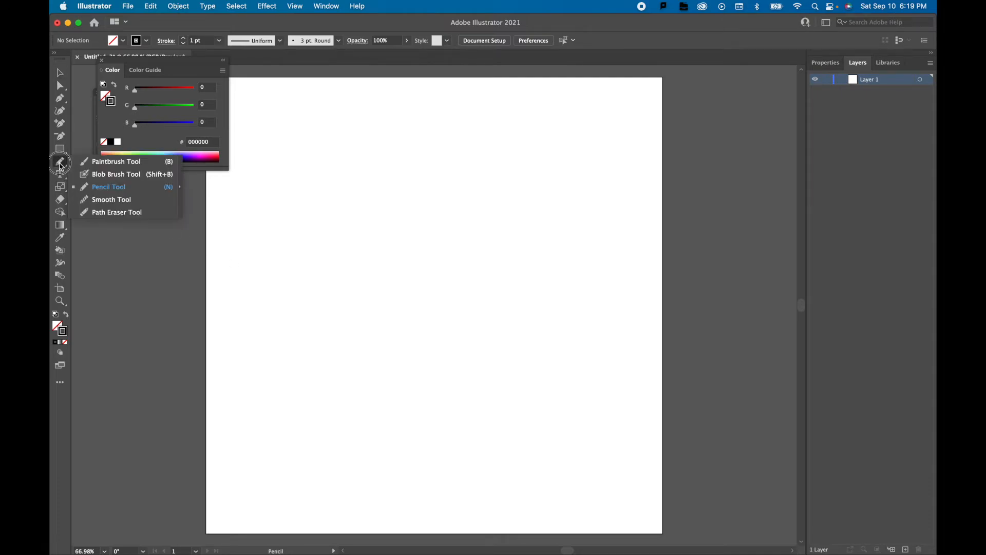
mouse_move(61, 166)
mouse_down()
mouse_move(108, 193)
mouse_move(112, 163)
mouse_move(121, 220)
mouse_move(120, 187)
mouse_up()
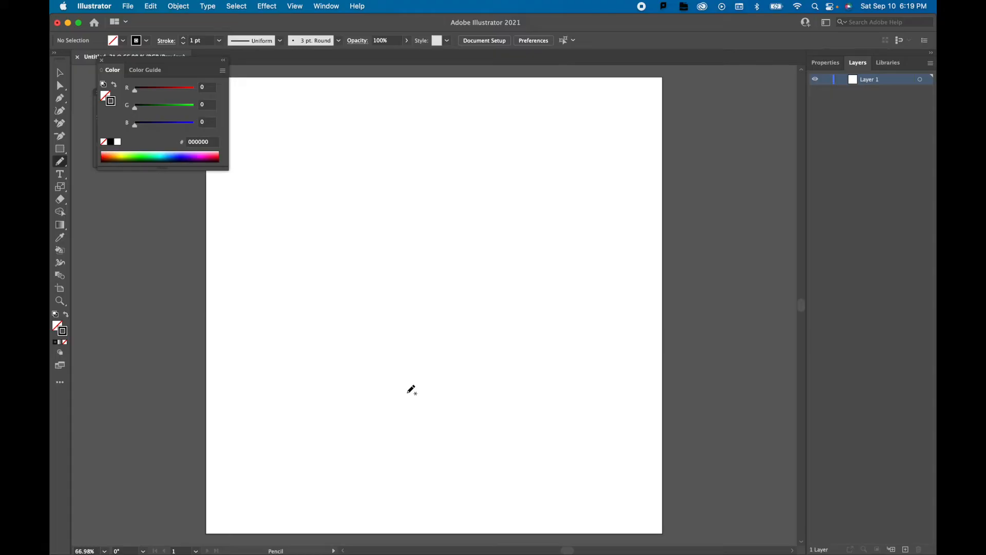
mouse_move(407, 392)
mouse_down()
mouse_move(293, 246)
mouse_move(294, 164)
mouse_move(335, 141)
mouse_move(387, 170)
mouse_move(418, 246)
mouse_move(422, 211)
mouse_move(469, 186)
mouse_move(499, 221)
mouse_move(481, 329)
mouse_move(404, 400)
mouse_up()
key(v)
click(362, 129)
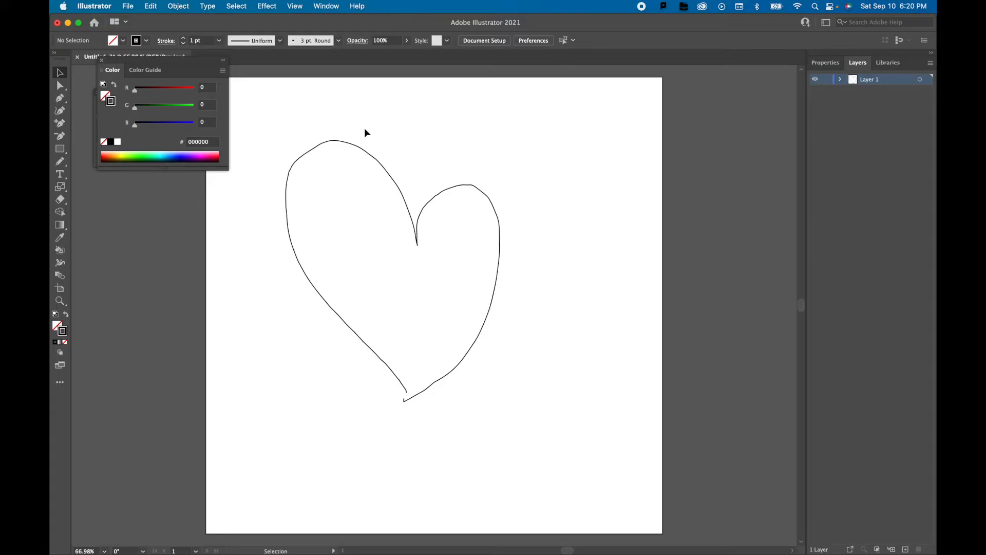
click(360, 148)
key(Delete)
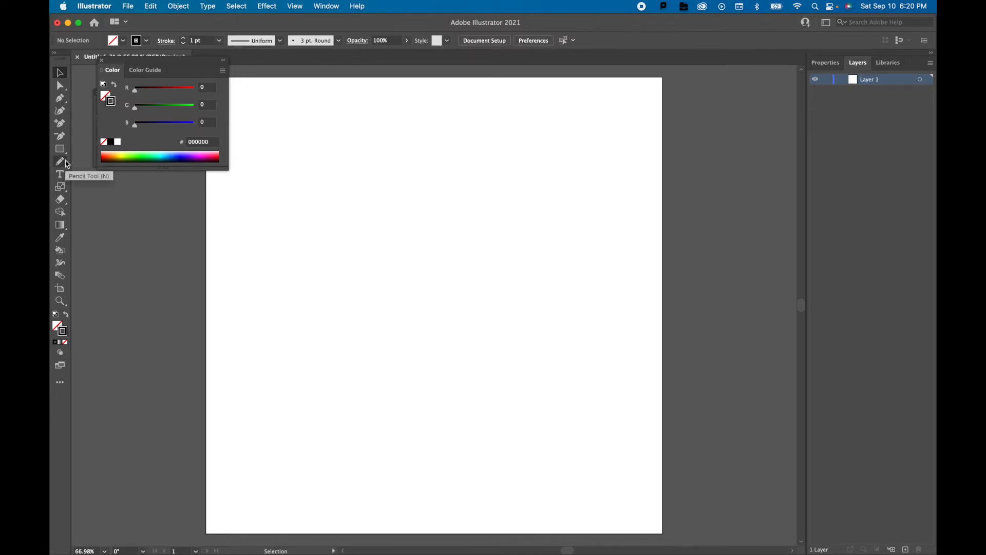
Set the Pencil tool's fidelity fully to Smooth.
double_click(66, 163)
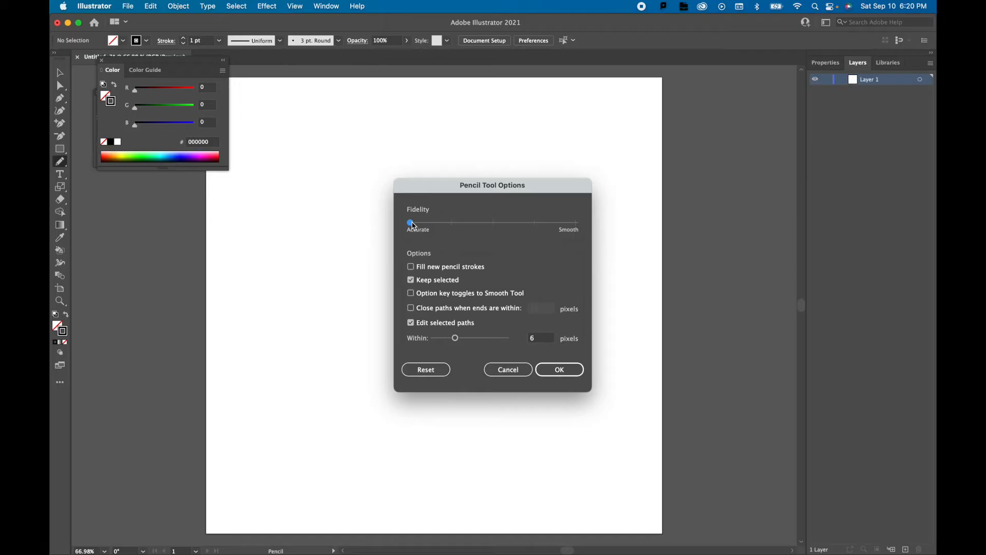
drag(411, 222, 586, 222)
click(559, 370)
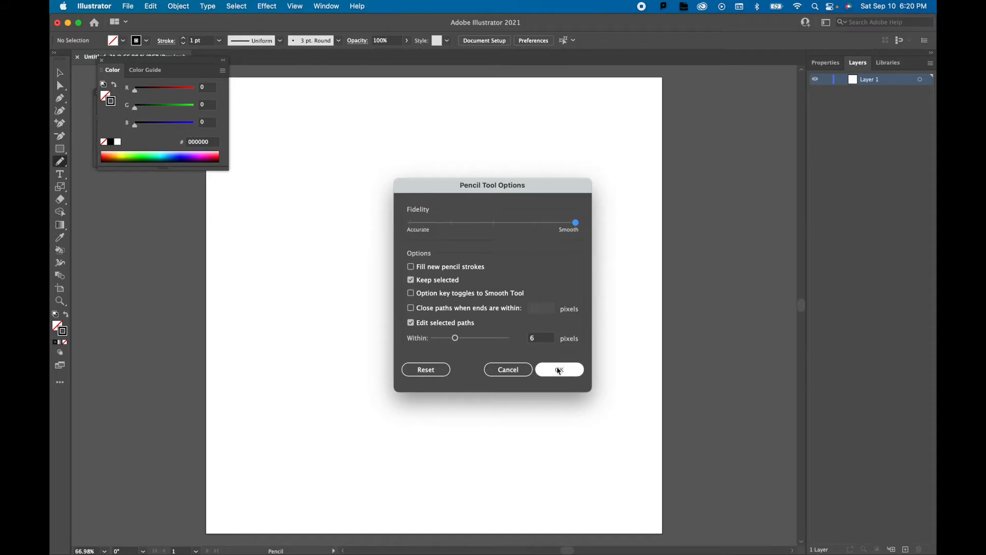
Draw a heart freehand with the smoothed Pencil tool, and delete the lopsided path.
mouse_move(437, 364)
mouse_down()
mouse_move(364, 219)
mouse_move(372, 160)
mouse_move(447, 162)
mouse_move(449, 254)
mouse_move(476, 212)
mouse_move(509, 236)
mouse_move(488, 333)
mouse_move(437, 364)
mouse_up()
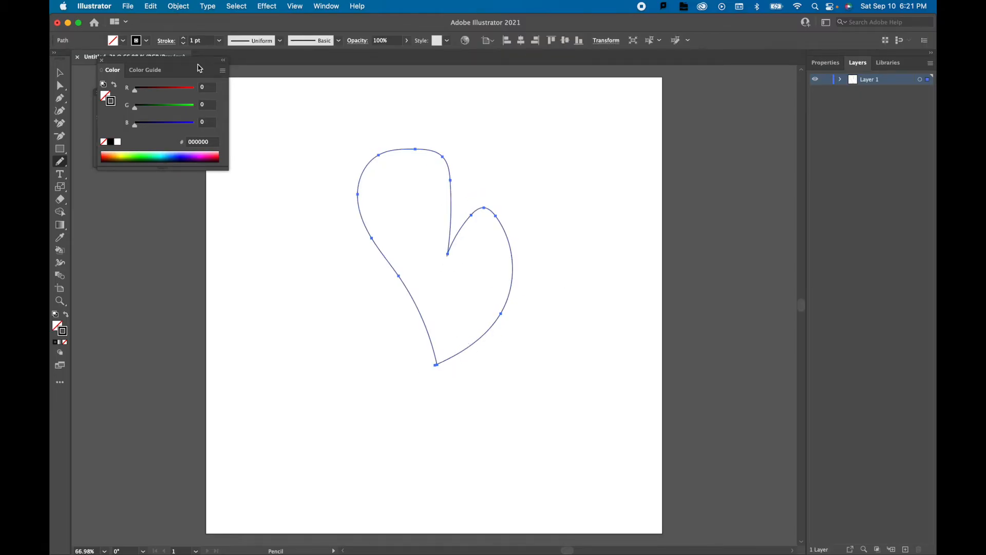
key(v)
click(412, 147)
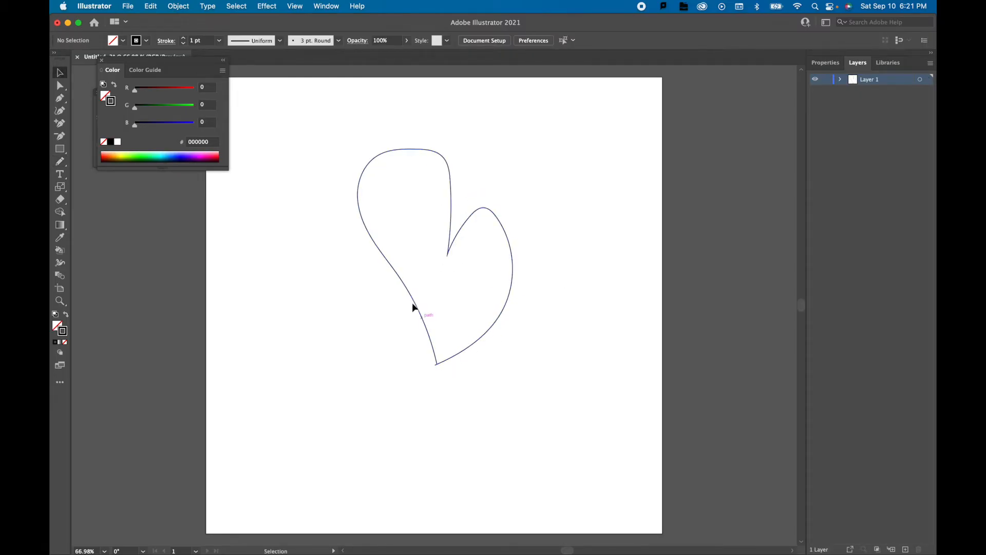
click(392, 266)
key(Delete)
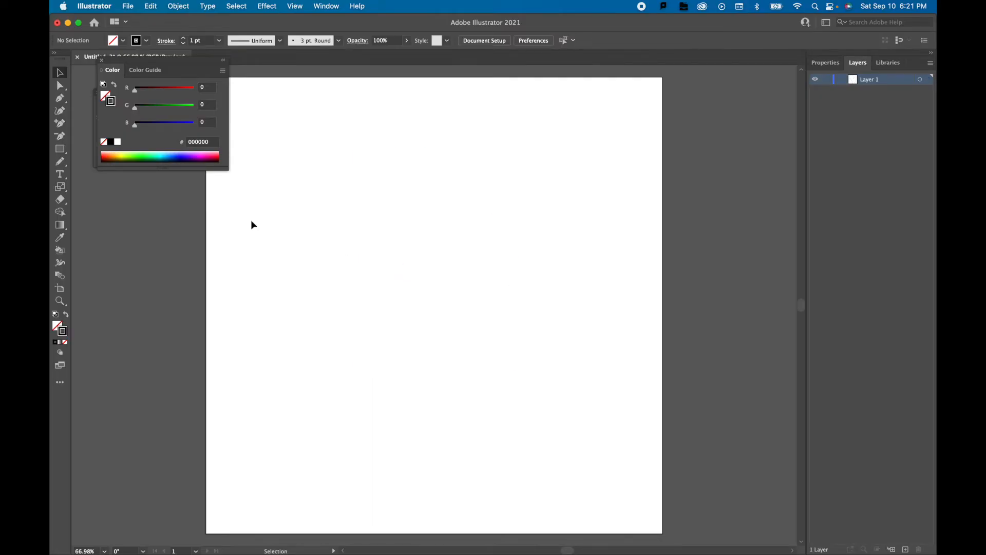
Draw a new heart outline about 3.5 in wide and 4.6 in tall with the Pencil tool, and deselect it.
click(60, 199)
click(59, 161)
mouse_move(382, 324)
mouse_down()
mouse_move(337, 207)
mouse_move(365, 158)
mouse_move(411, 156)
mouse_move(430, 194)
mouse_move(440, 162)
mouse_move(467, 161)
mouse_move(488, 173)
mouse_move(497, 209)
mouse_move(489, 241)
mouse_move(414, 360)
mouse_up()
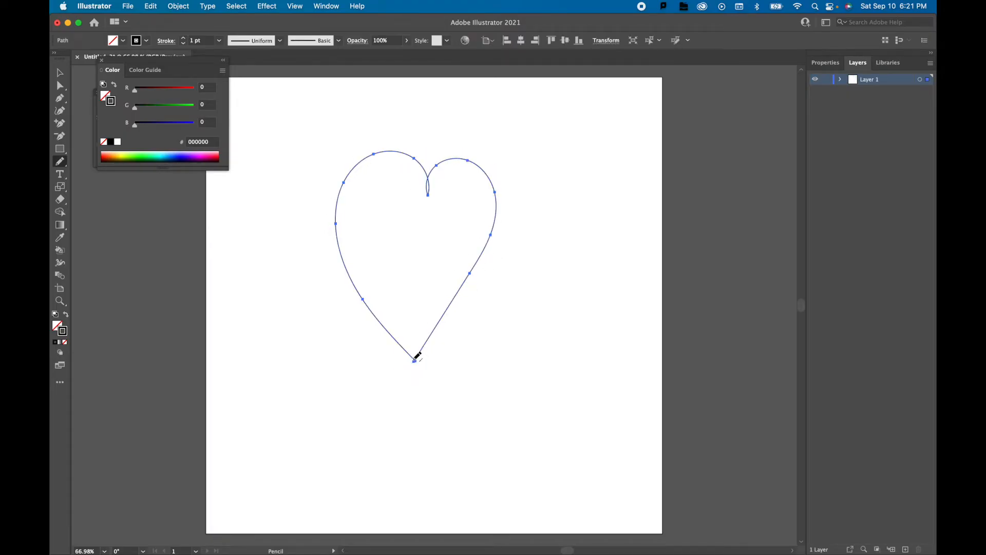
click(60, 73)
click(233, 144)
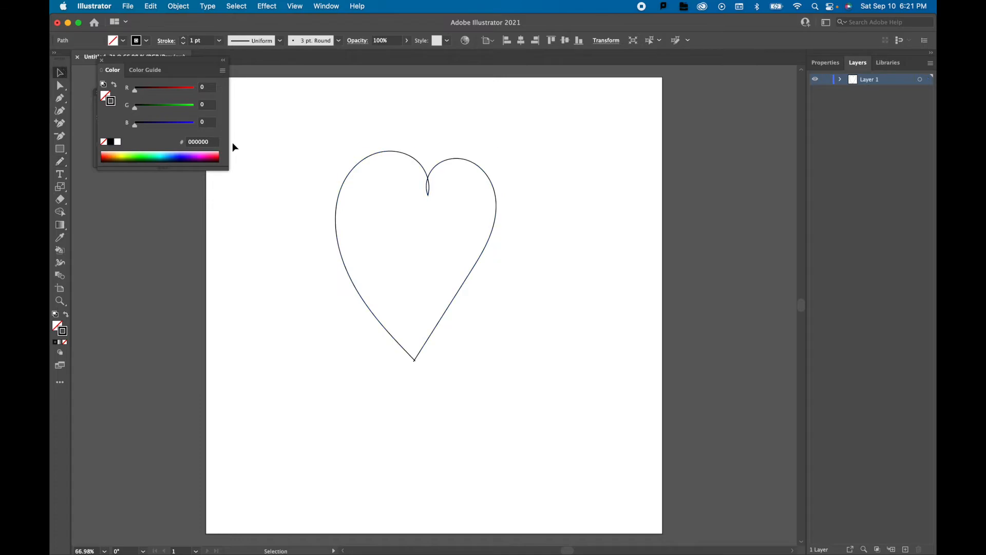
Set the heart outline's stroke weight to 4 pt and deselect it.
click(338, 202)
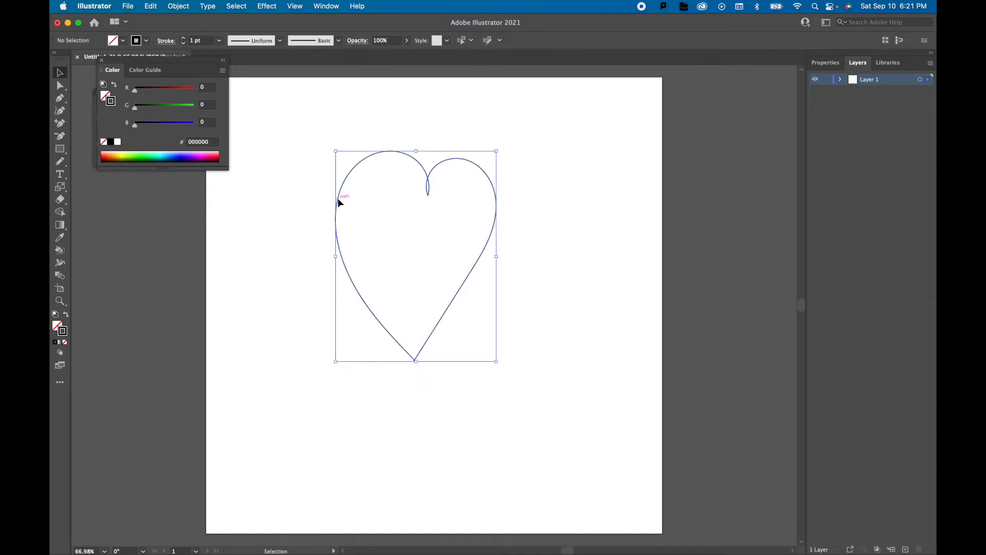
click(183, 38)
click(183, 38)
click(183, 39)
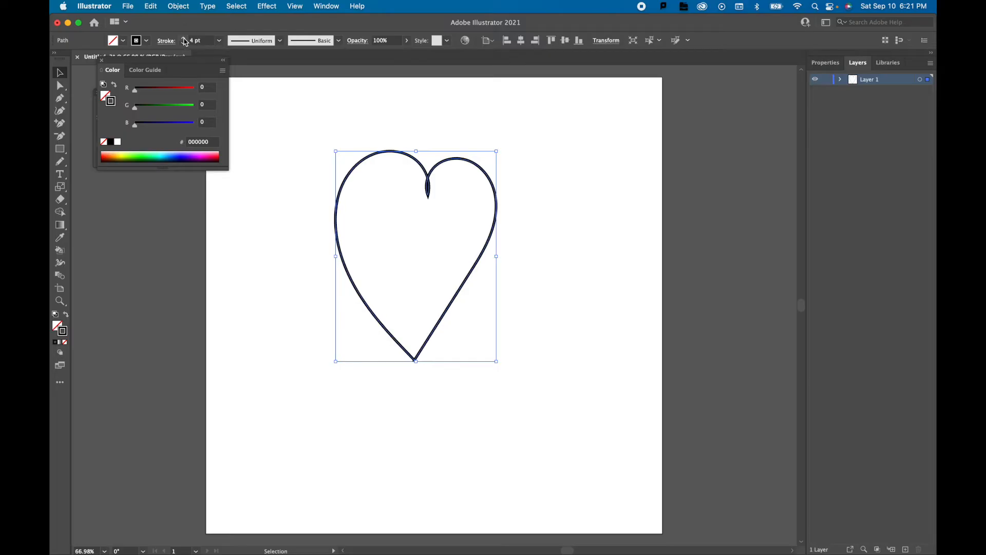
click(263, 202)
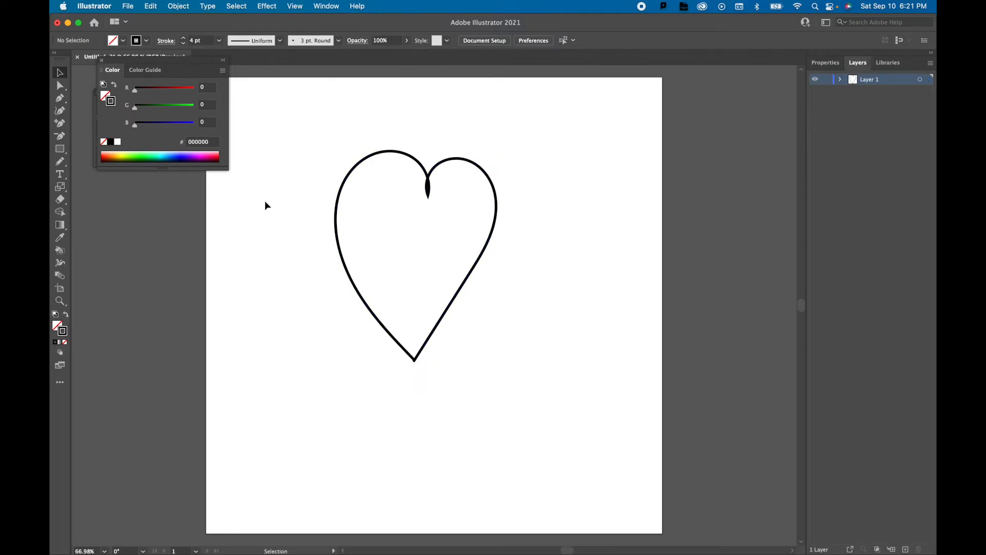
Examine closely how the two path ends meet at the heart's bottom tip.
click(342, 196)
scroll(426, 390, up, 2)
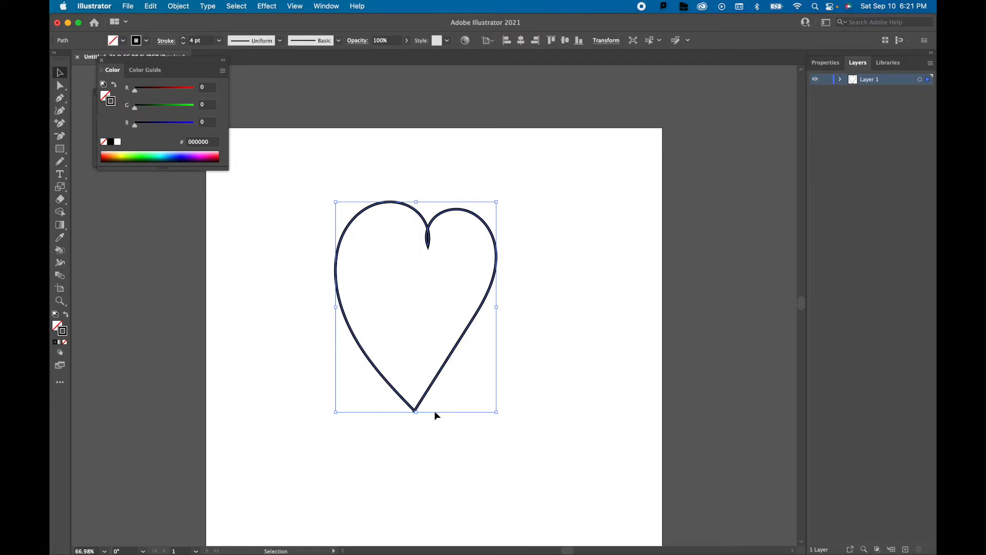
scroll(432, 391, down, 4)
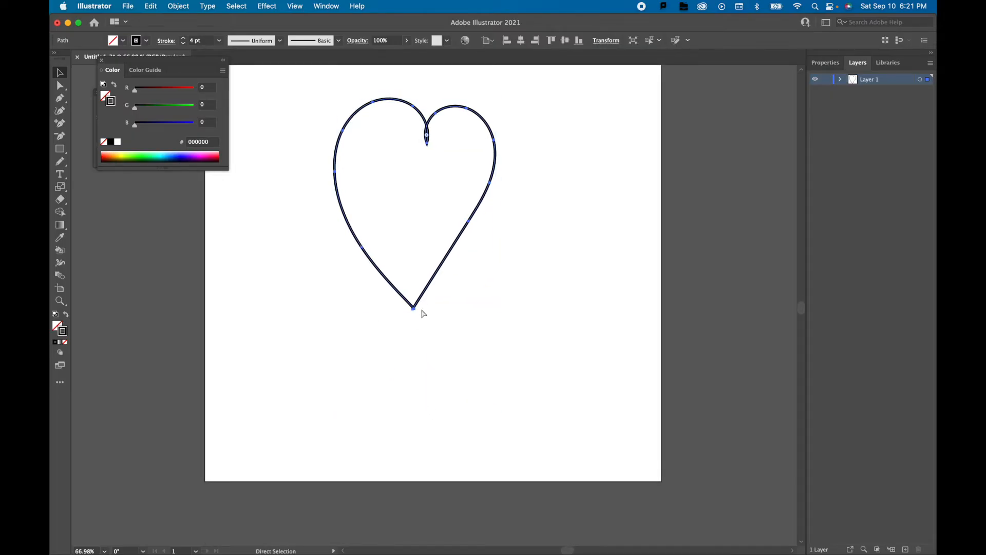
scroll(395, 327, up, 3)
scroll(449, 273, up, 4)
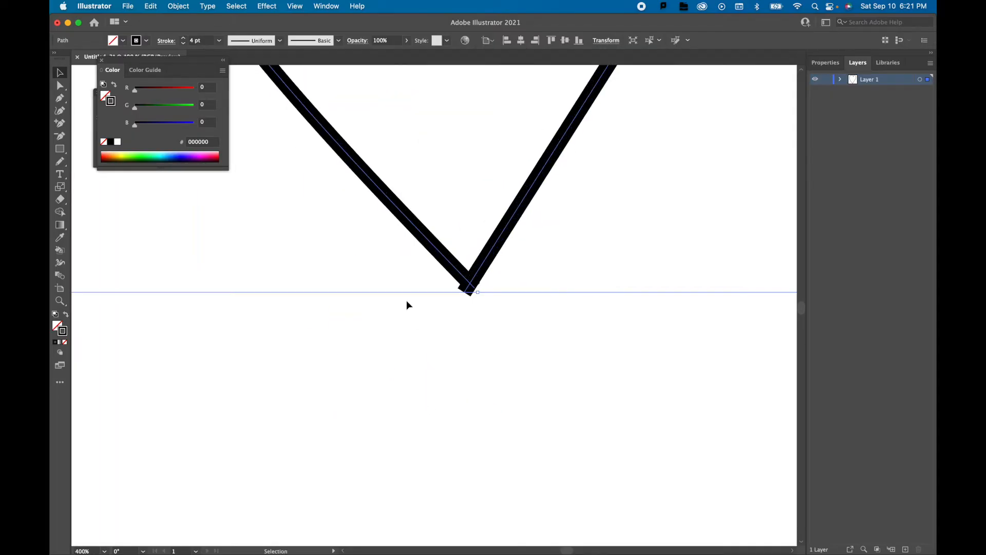
scroll(549, 253, up, 2)
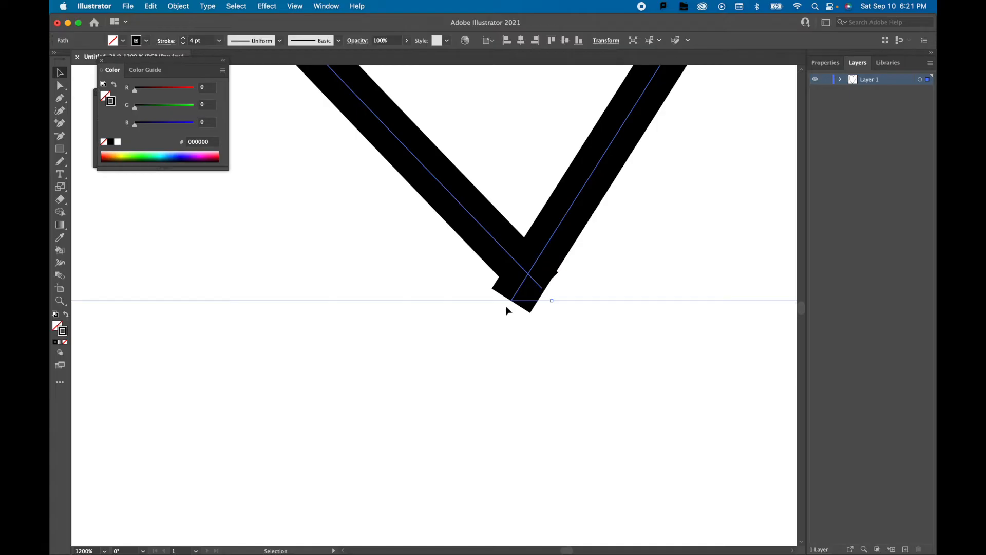
click(491, 332)
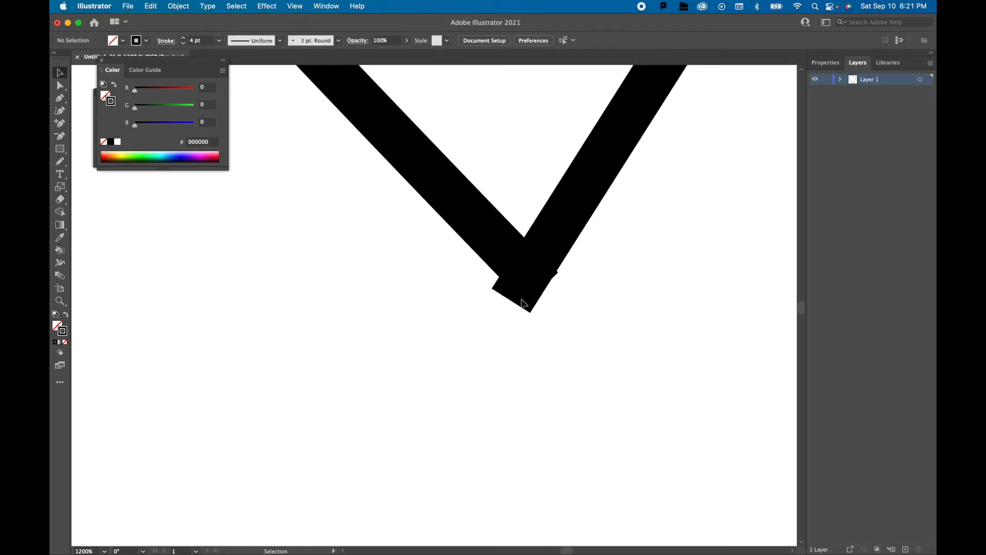
click(549, 230)
click(396, 334)
Move the loose end anchor at the heart's bottom tip onto the path's other end with the Direct Selection tool.
click(59, 86)
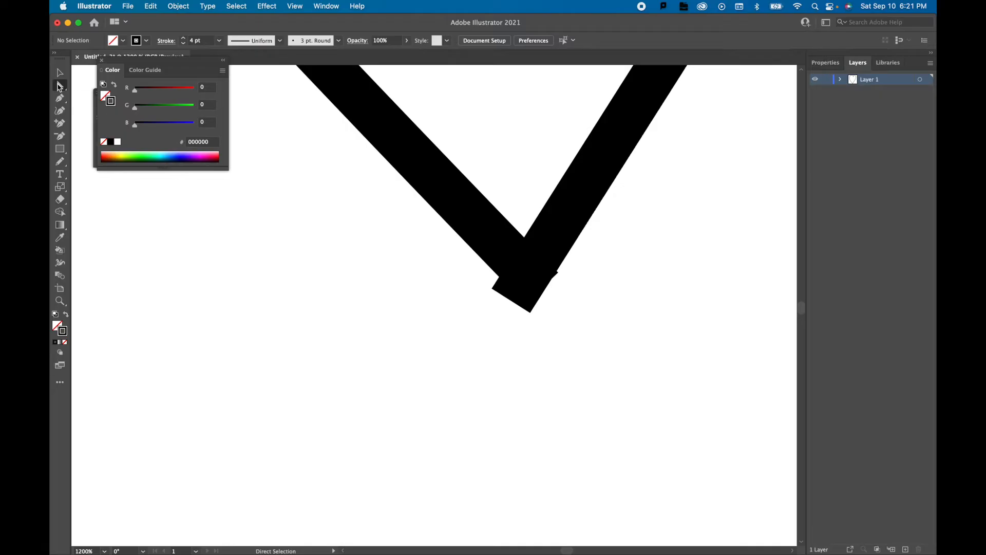
click(569, 219)
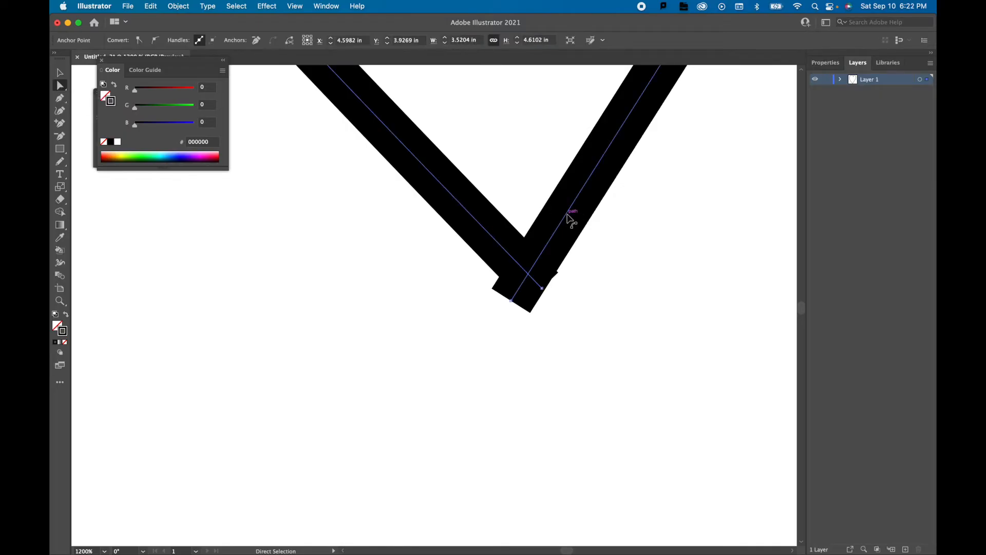
click(512, 302)
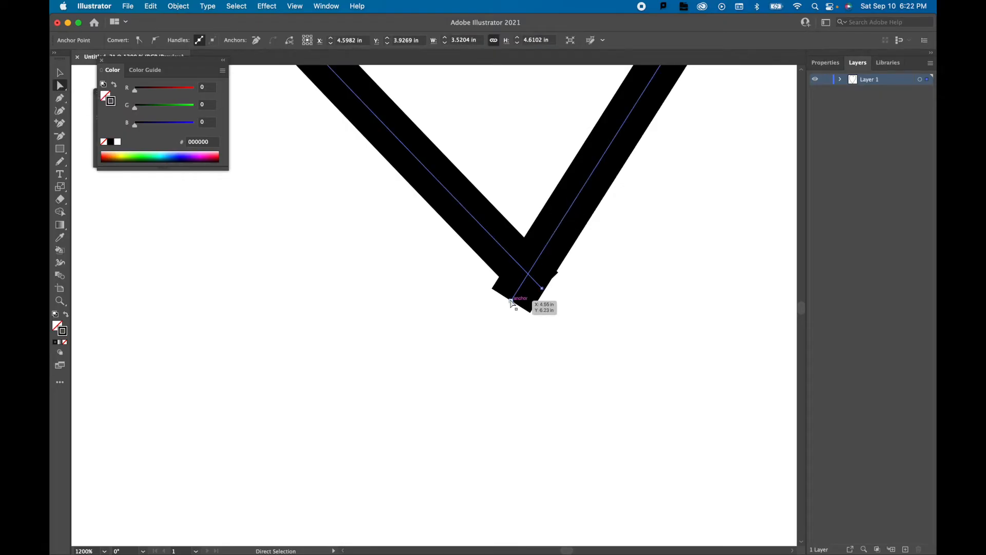
click(511, 302)
scroll(529, 346, down, 1)
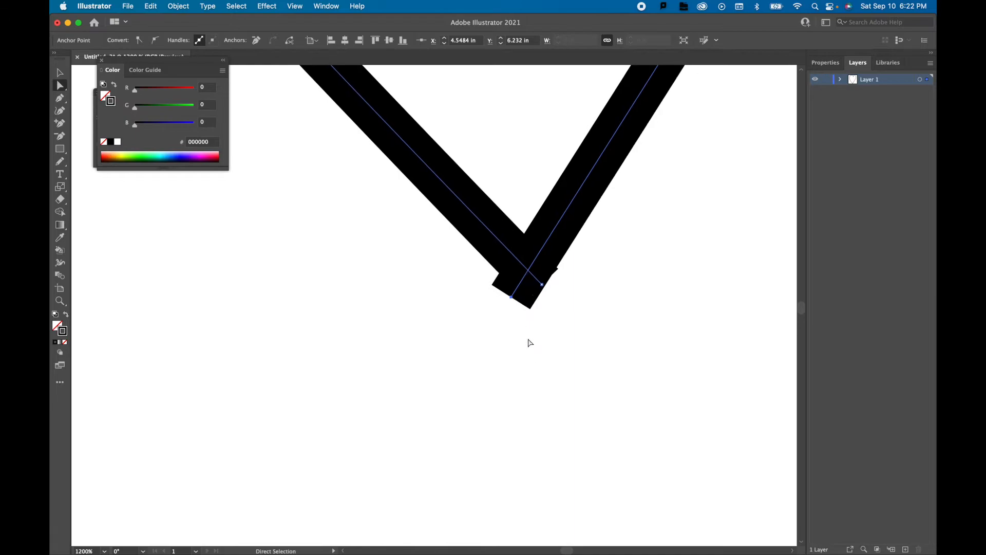
scroll(536, 299, up, 1)
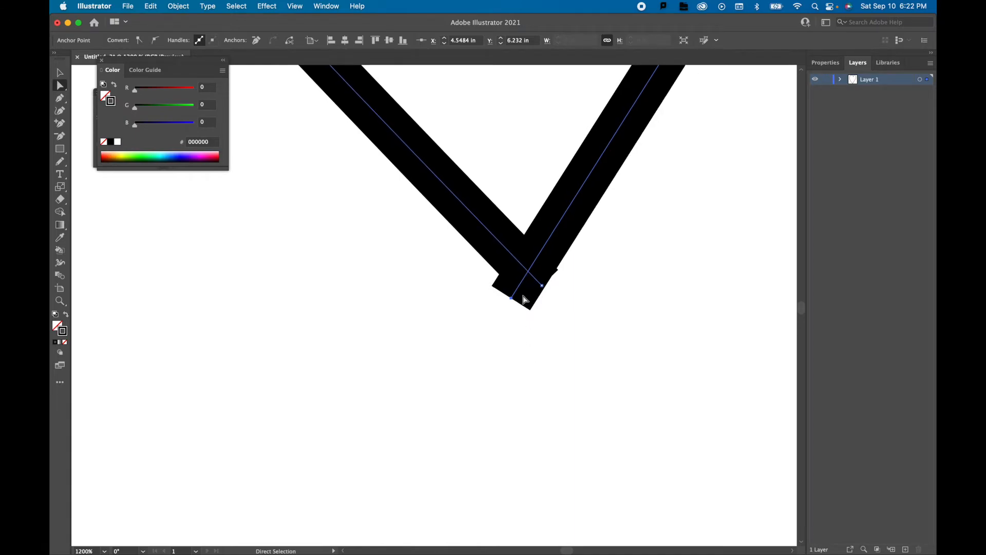
scroll(550, 342, down, 10)
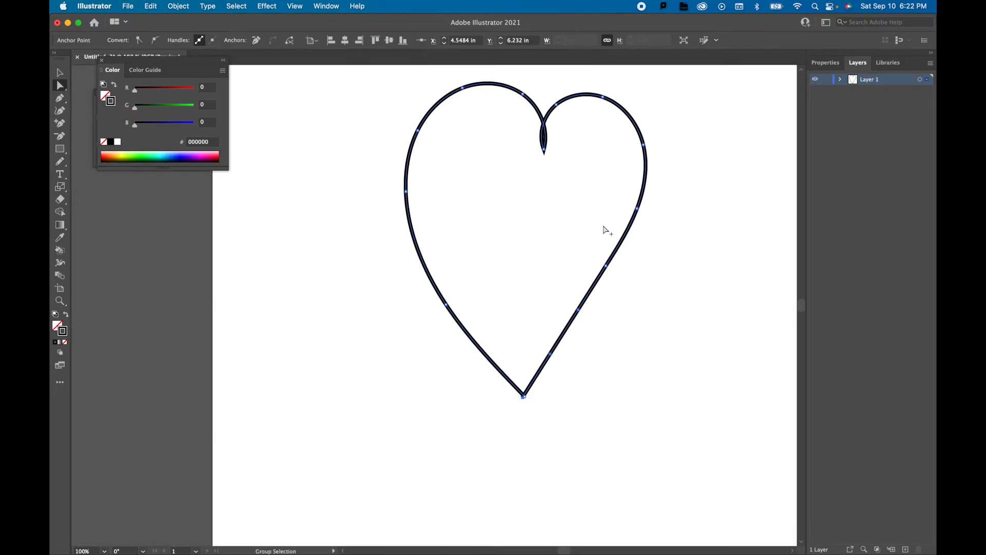
scroll(537, 393, up, 2)
scroll(537, 393, up, 5)
click(507, 404)
mouse_move(507, 403)
mouse_down()
mouse_move(526, 388)
mouse_move(522, 397)
mouse_up()
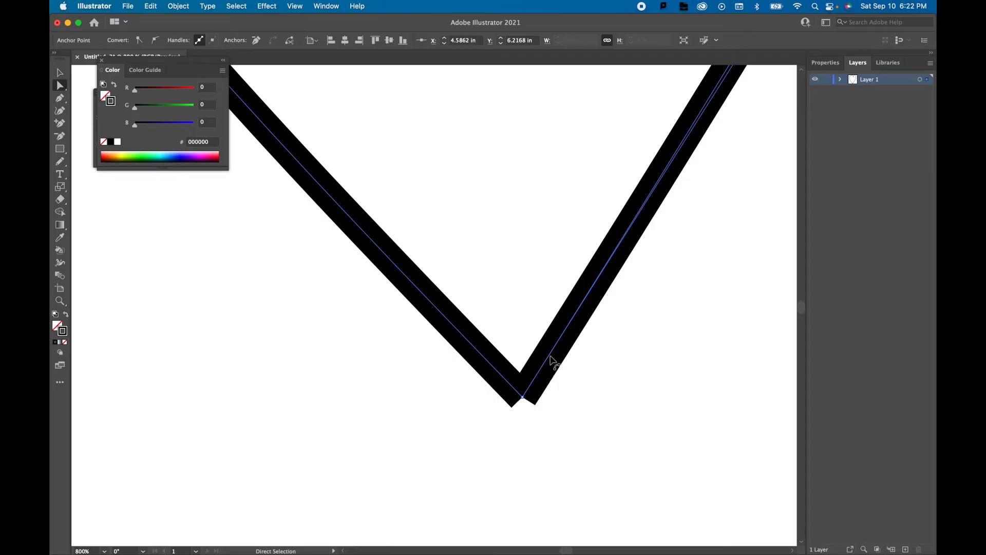
Give the heart's stroke a round cap to smooth its bottom tip, and deselect it.
click(326, 6)
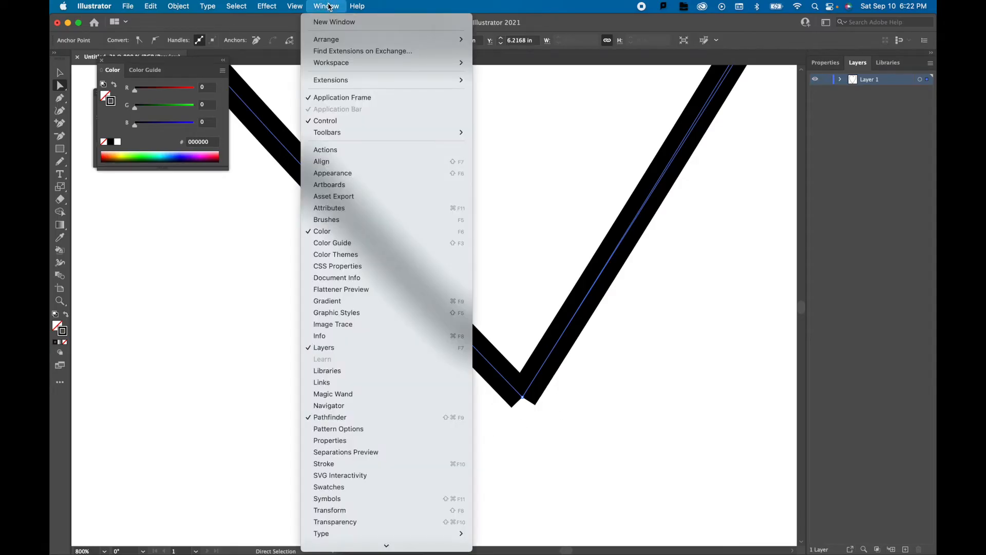
click(326, 465)
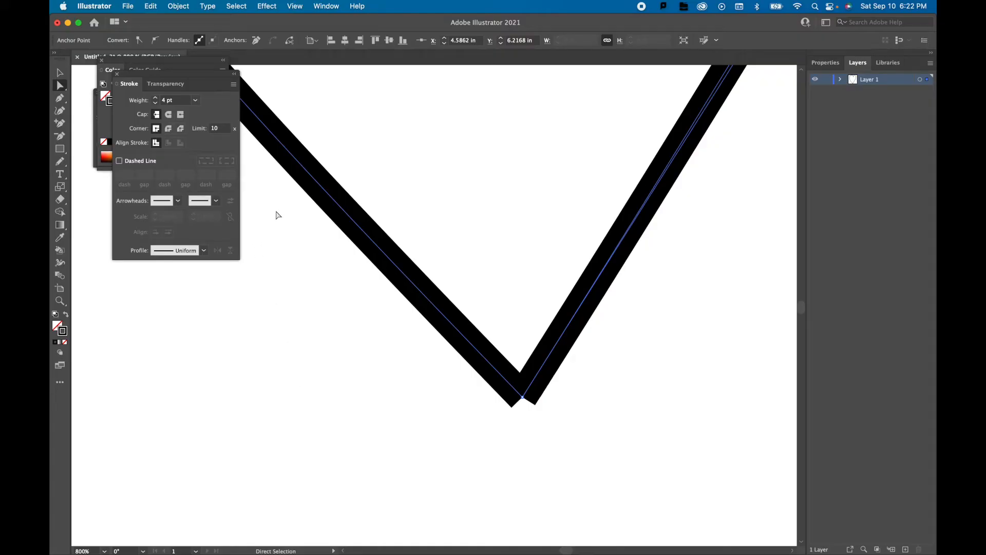
click(169, 117)
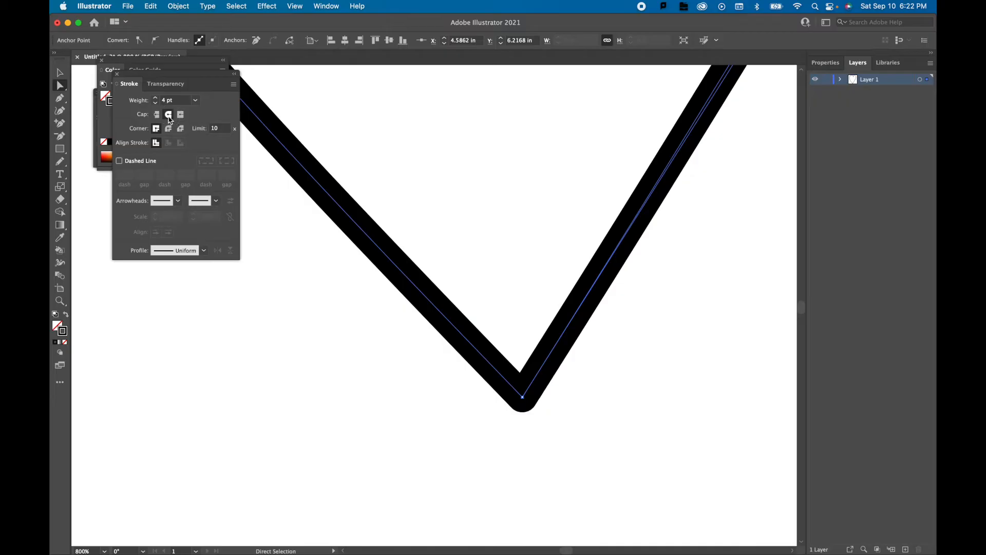
click(118, 79)
click(342, 327)
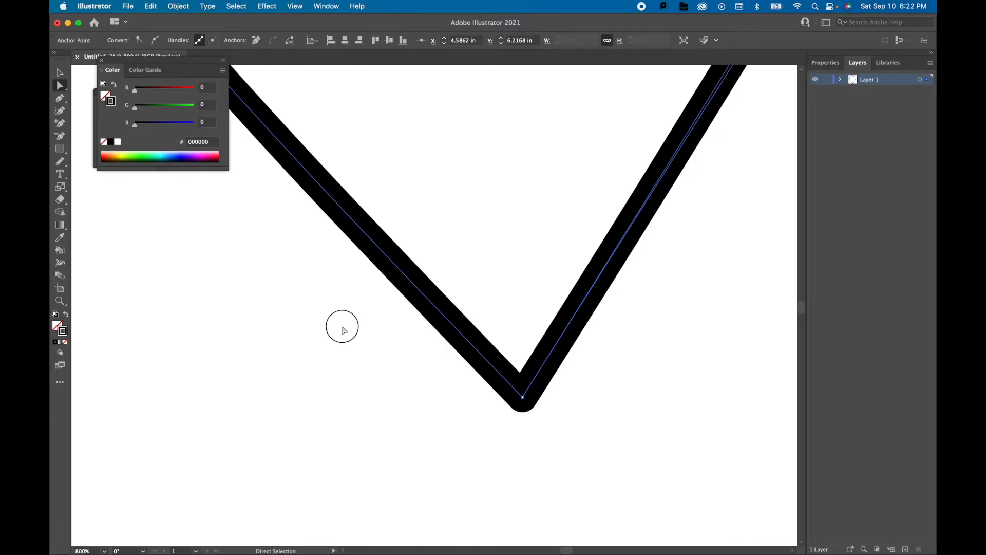
Fill the heart with a bright red, using a hue of 352°.
click(568, 337)
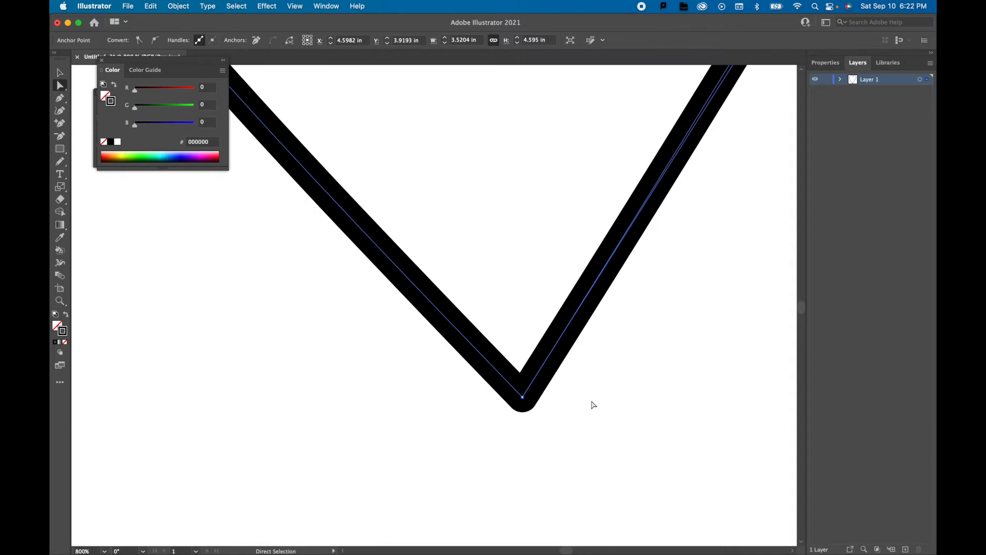
scroll(594, 406, down, 7)
scroll(676, 359, up, 1)
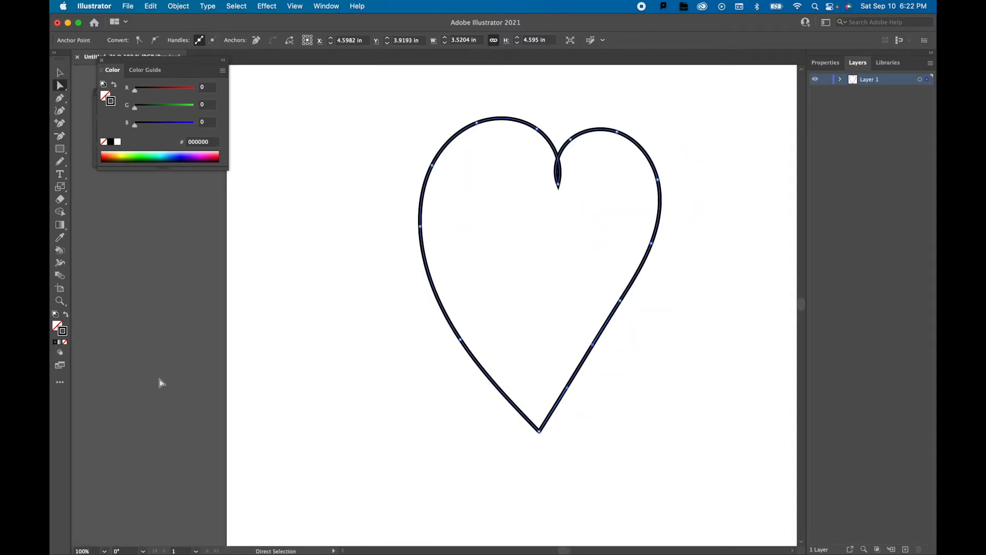
double_click(59, 327)
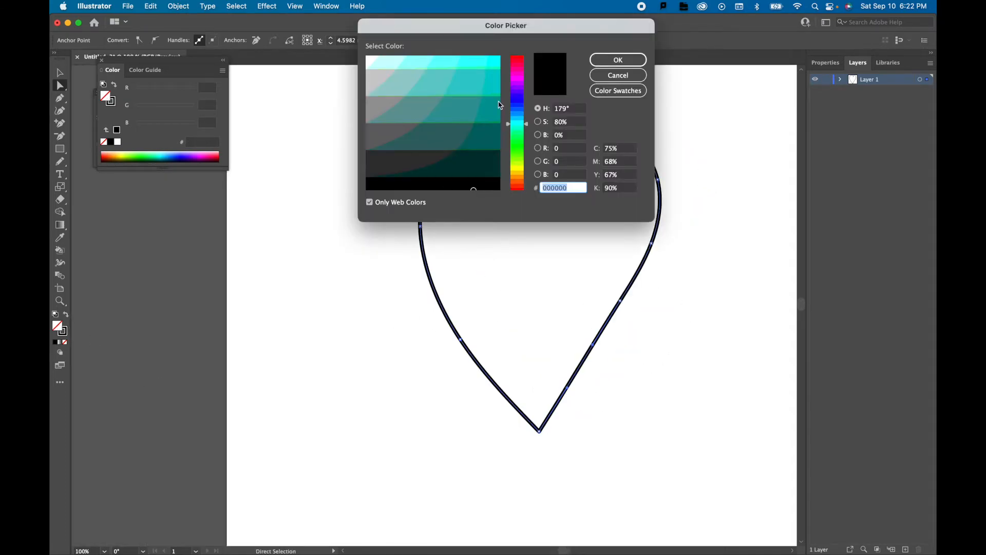
click(517, 58)
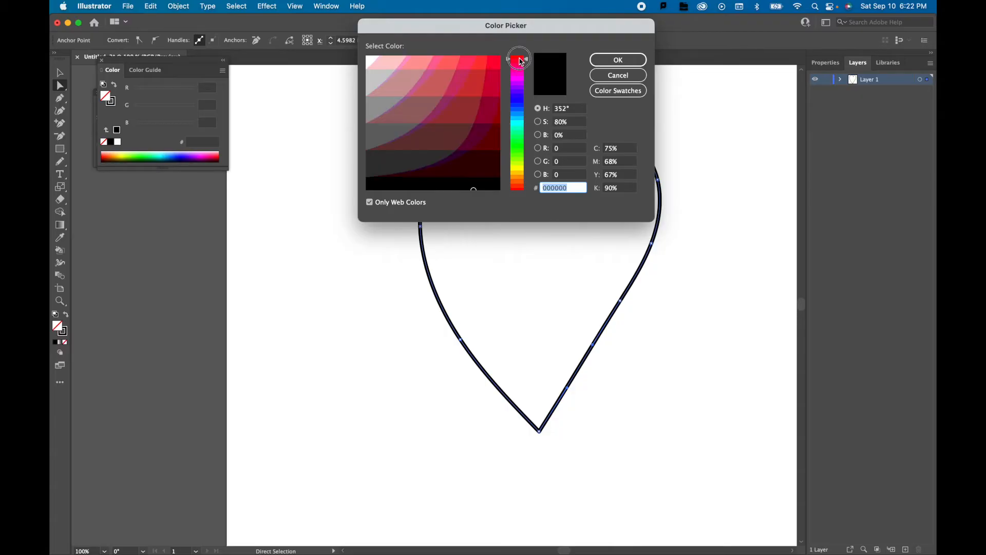
click(492, 64)
click(607, 64)
Draw a horizontal heartbeat line with a jagged spike in its middle below the heart with the Pencil tool.
mouse_move(322, 456)
mouse_down()
mouse_move(427, 456)
mouse_move(437, 446)
mouse_move(511, 456)
mouse_up()
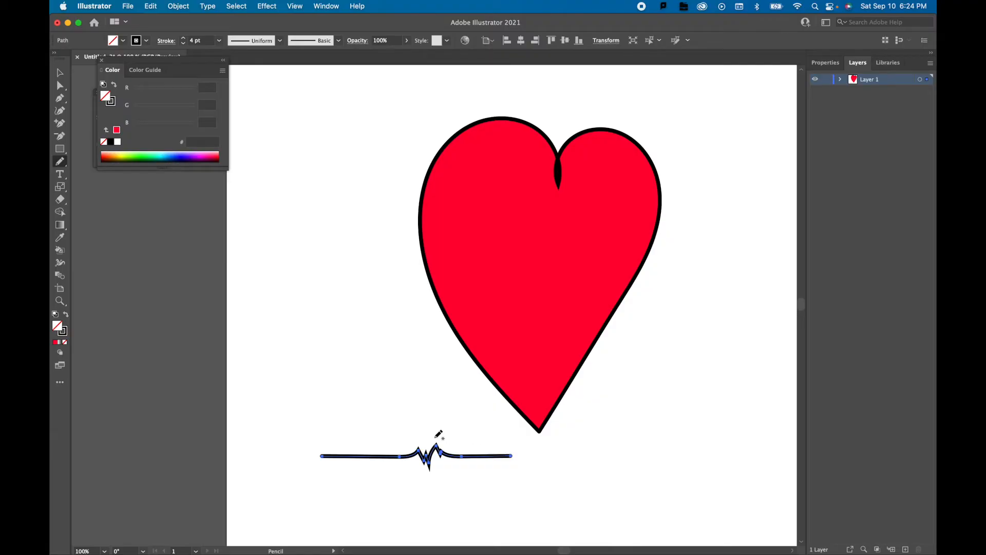
Try redrawing the heartbeat line's jagged middle as a straight segment with the Pencil tool, and undo it.
drag(399, 455, 466, 456)
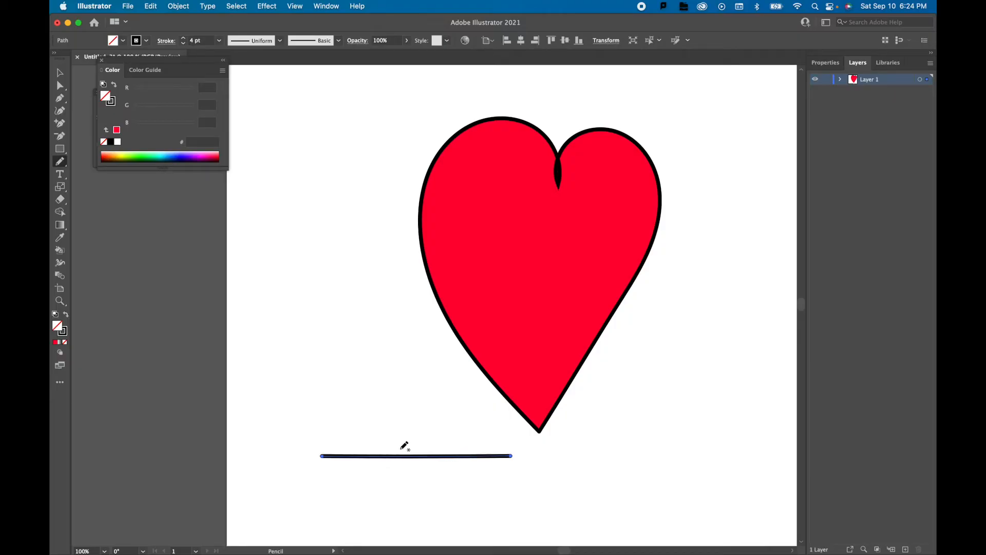
key(super+z)
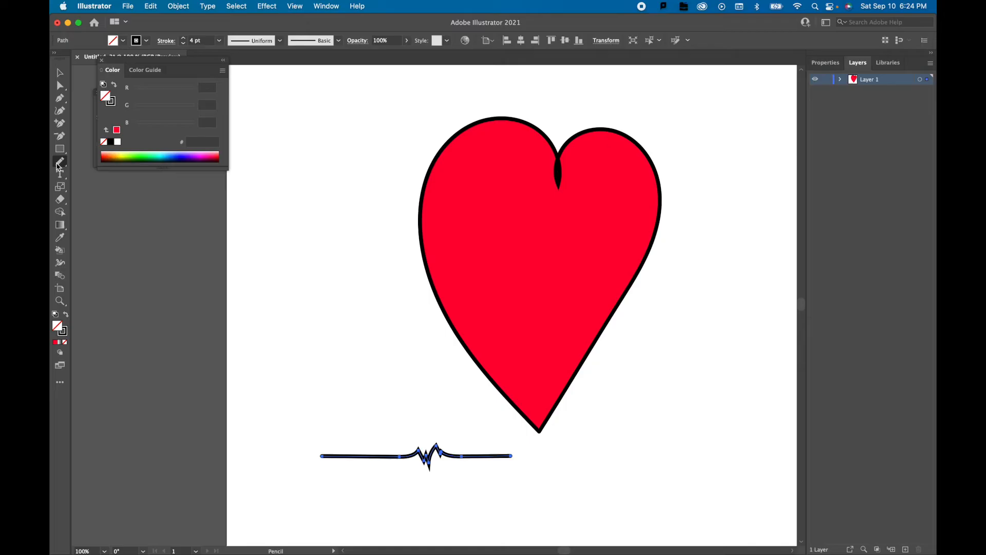
Smooth the bends on either side of the heartbeat line's spike with the Smooth tool.
click(56, 164)
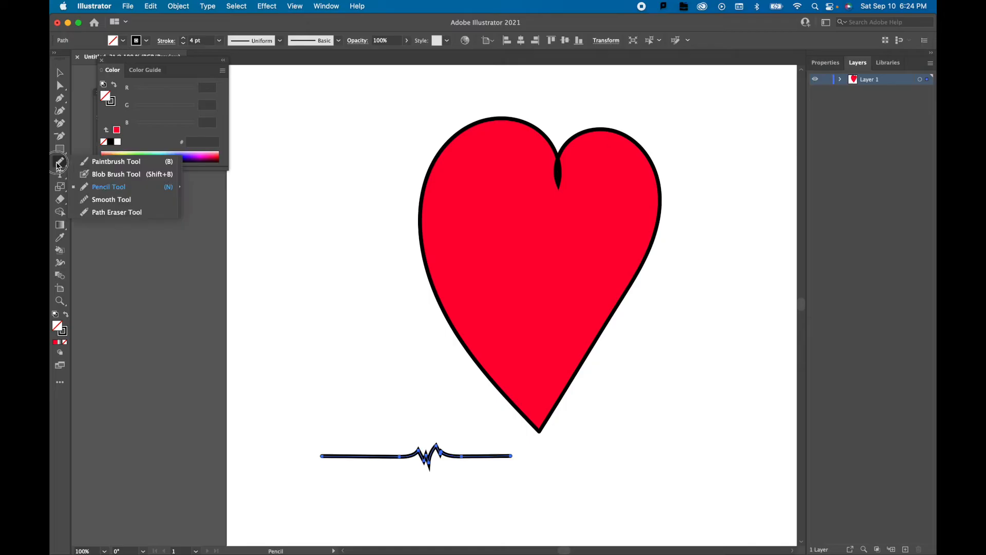
click(110, 201)
mouse_move(400, 457)
mouse_down()
mouse_move(478, 456)
mouse_move(399, 457)
mouse_up()
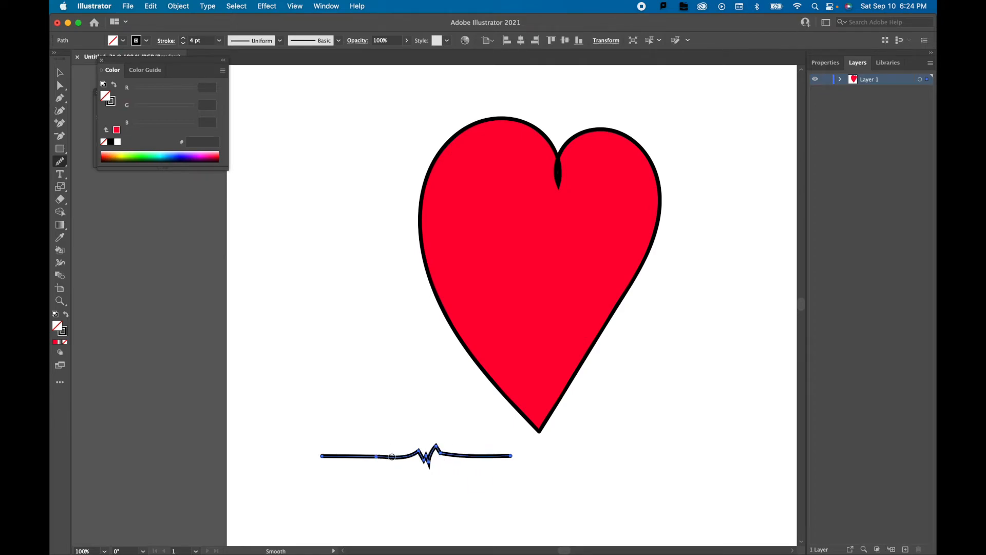
Draw a tall, open, wavy freehand path beside the heart's left side with the Pencil tool.
key(n)
mouse_move(338, 348)
mouse_down()
mouse_move(287, 293)
mouse_move(321, 242)
mouse_move(306, 175)
mouse_move(372, 239)
mouse_move(360, 311)
mouse_up()
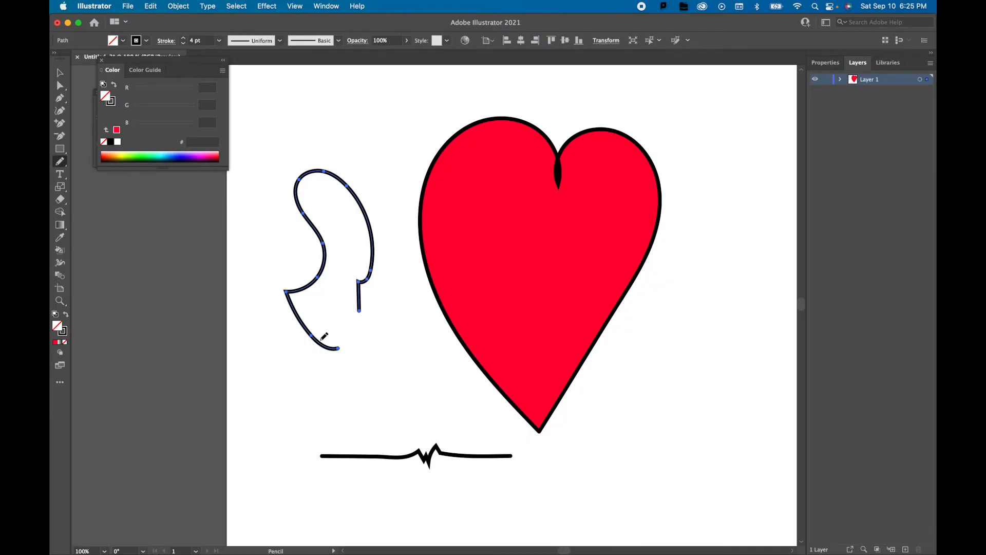
Select the heart, the heartbeat line and the wavy path together and delete them.
click(60, 72)
drag(248, 92, 718, 503)
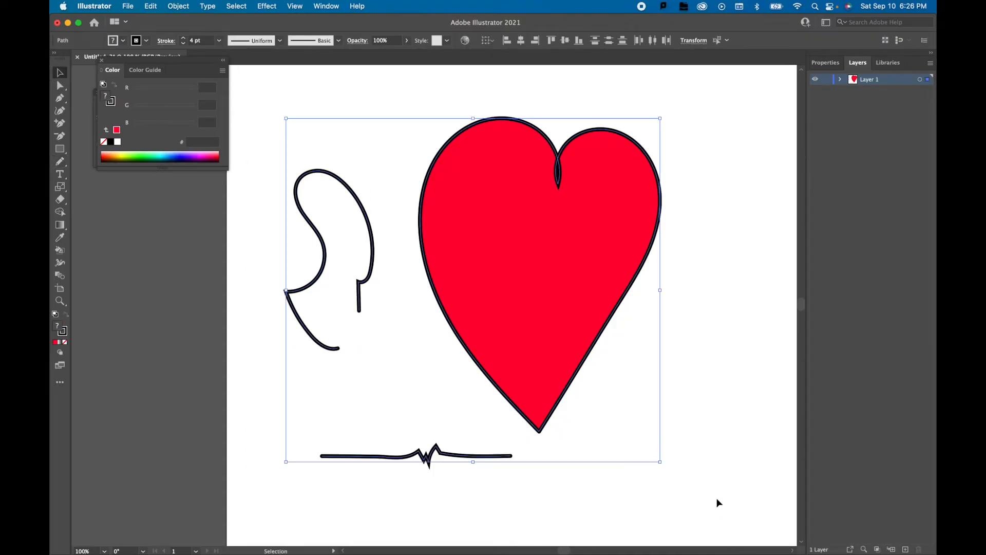
key(Delete)
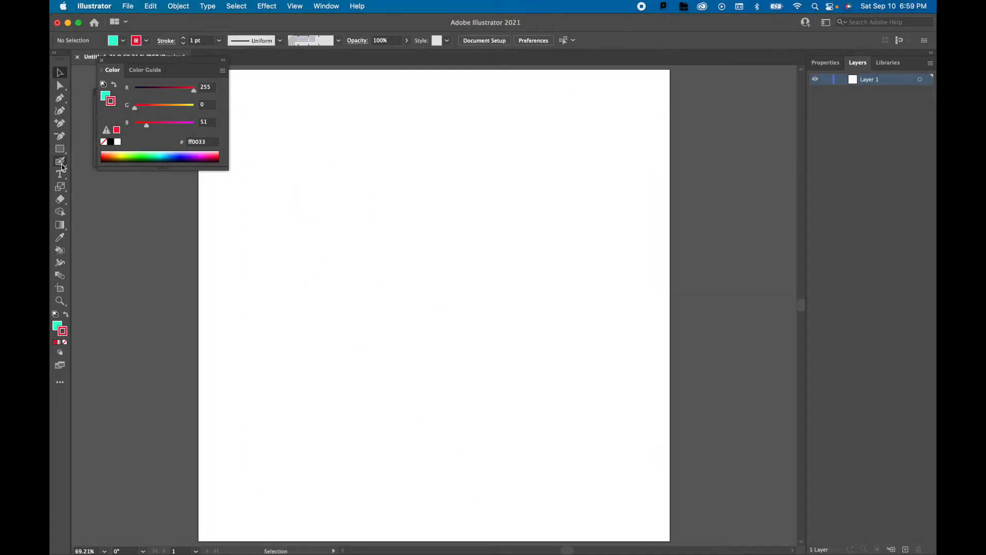
Set the Blob Brush to a 37 pt size and 109° angle, and paint a large red heart outline on the artboard.
click(61, 164)
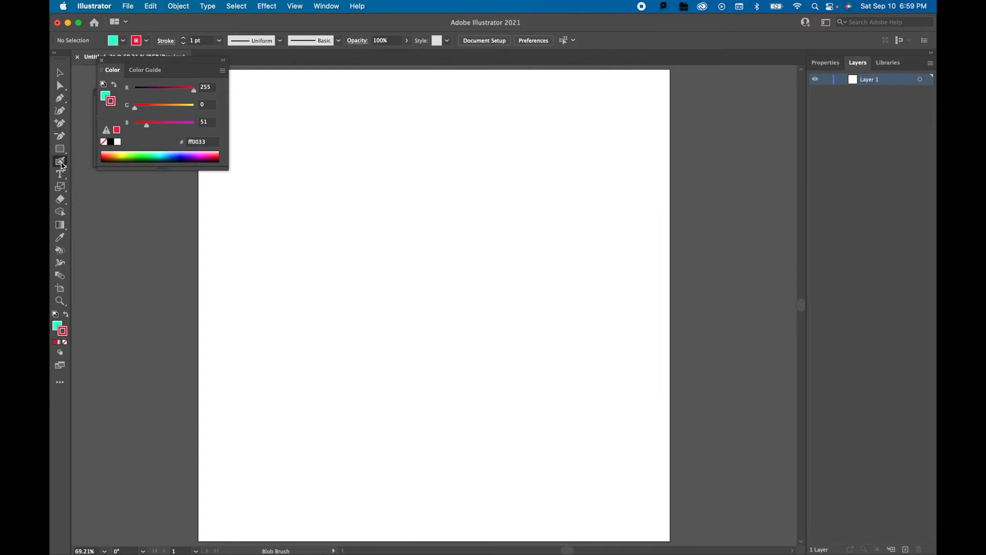
double_click(61, 163)
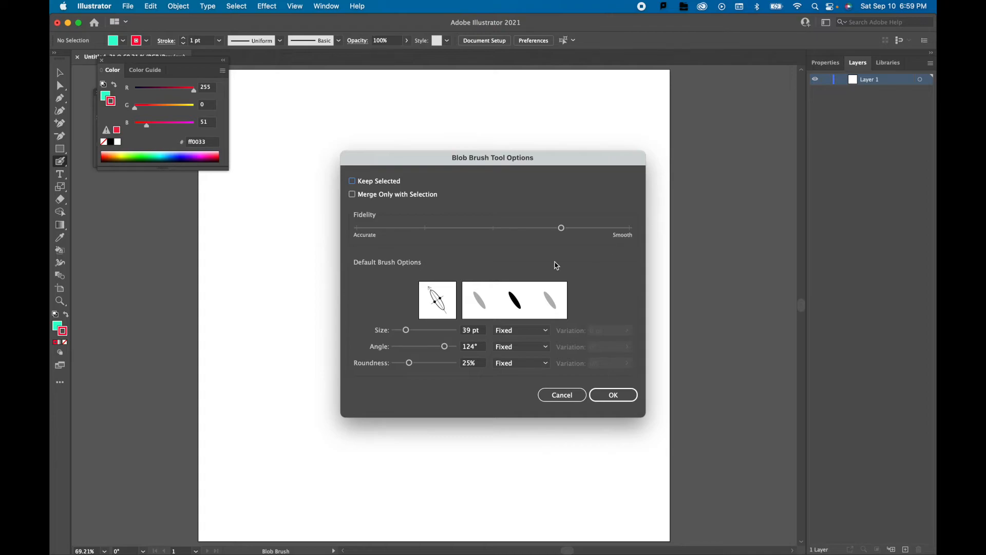
drag(411, 337, 442, 347)
click(409, 363)
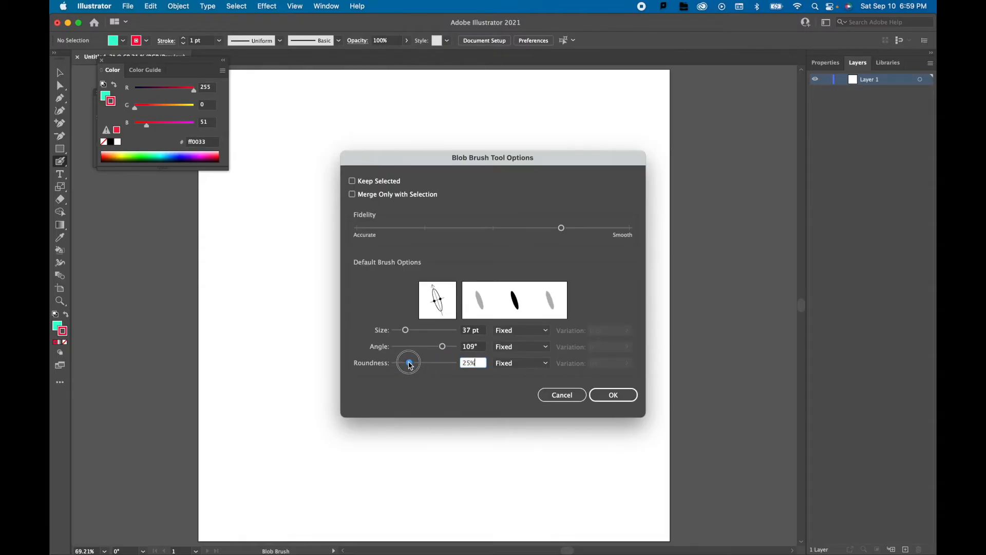
click(616, 399)
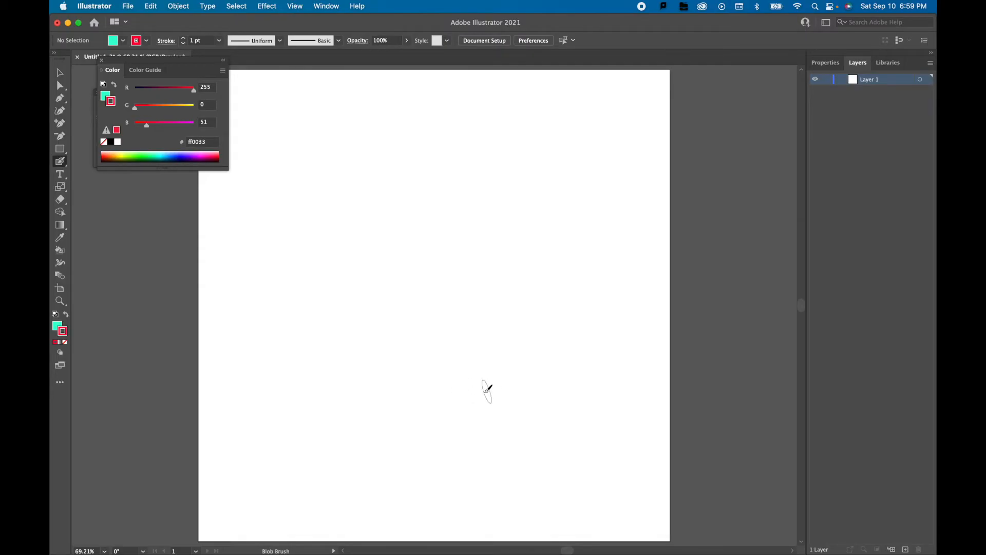
mouse_move(420, 402)
mouse_down()
mouse_move(351, 328)
mouse_move(374, 107)
mouse_move(444, 150)
mouse_move(459, 110)
mouse_move(546, 164)
mouse_move(381, 430)
mouse_up()
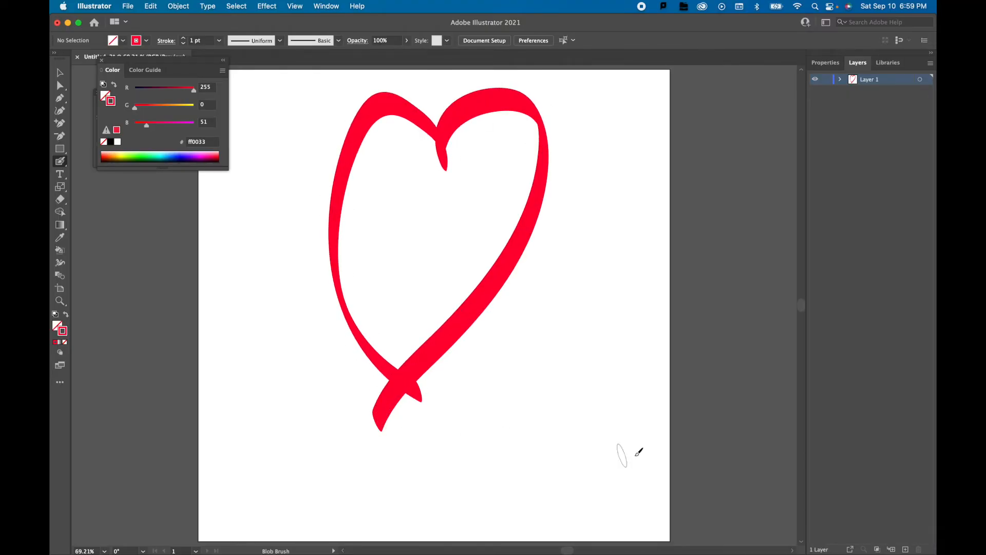
Give the painted heart outline a cyan 00ffff stroke of 5 pt, and deselect it.
click(60, 72)
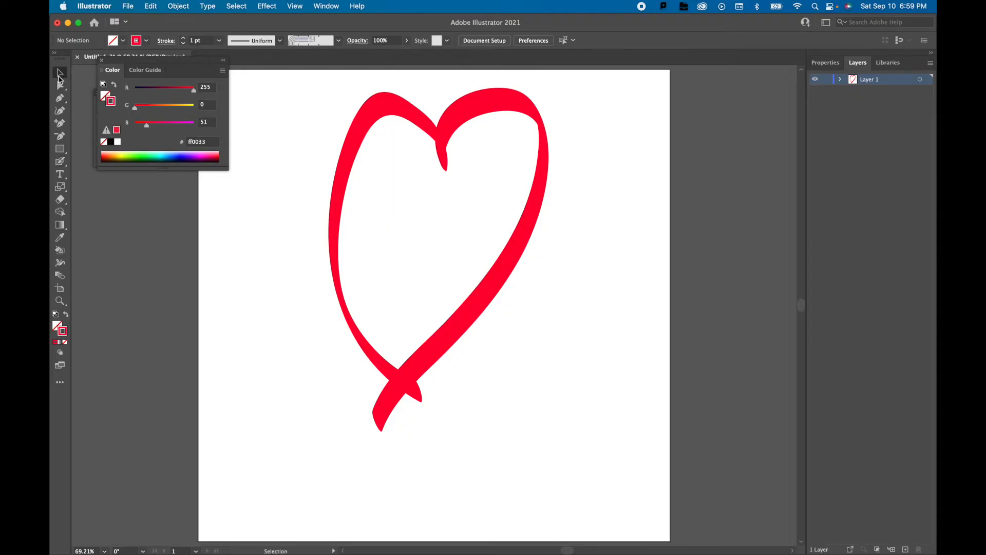
click(60, 85)
click(376, 112)
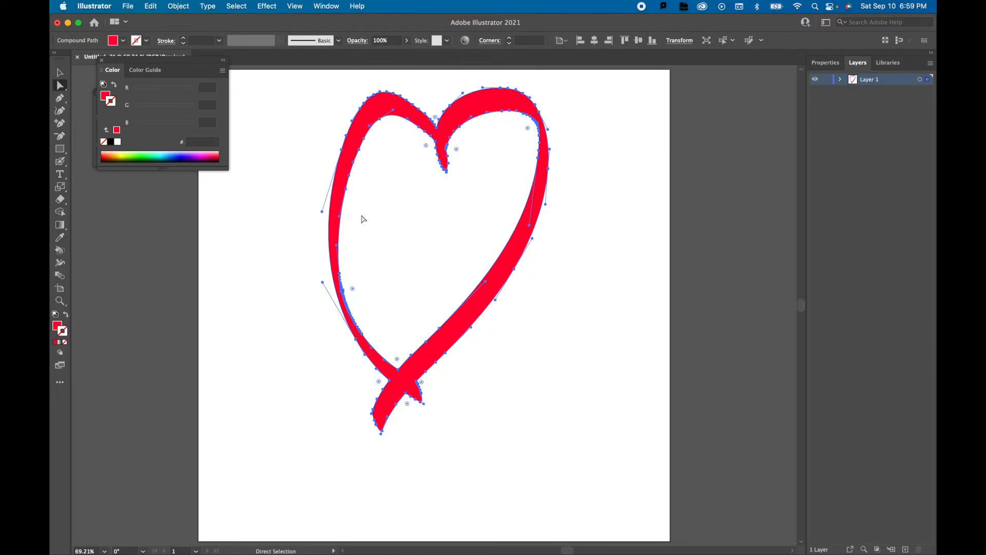
double_click(65, 336)
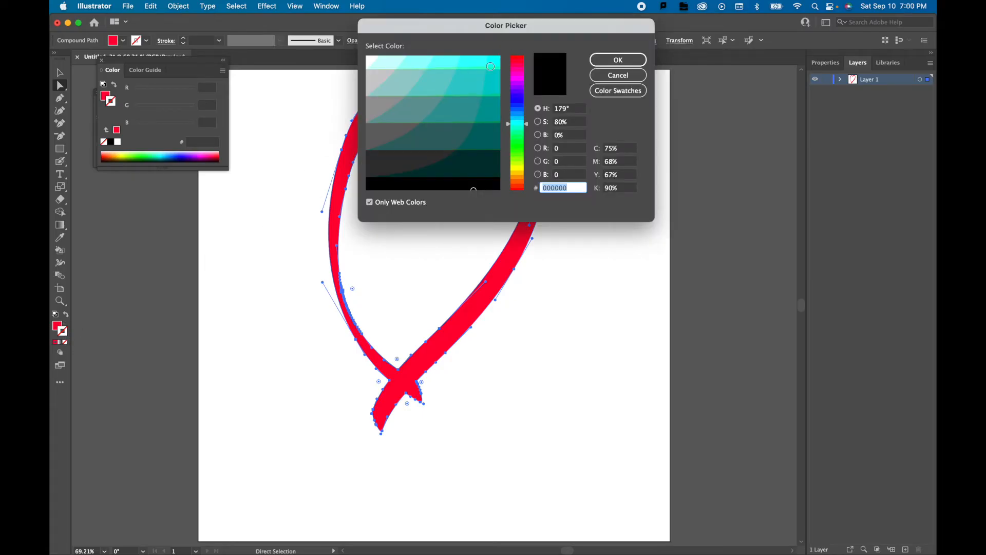
click(490, 65)
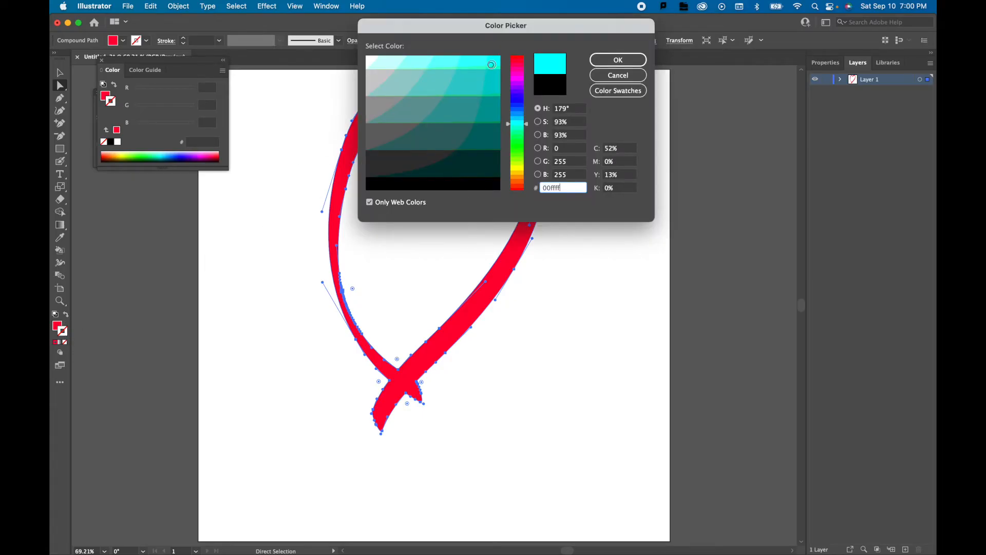
click(631, 63)
click(184, 38)
click(183, 38)
click(184, 38)
click(184, 38)
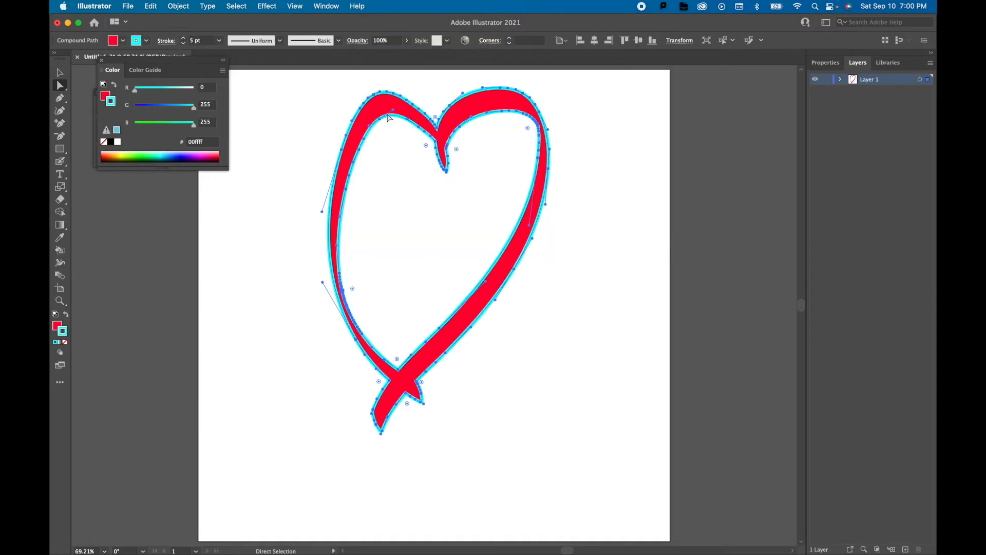
click(331, 102)
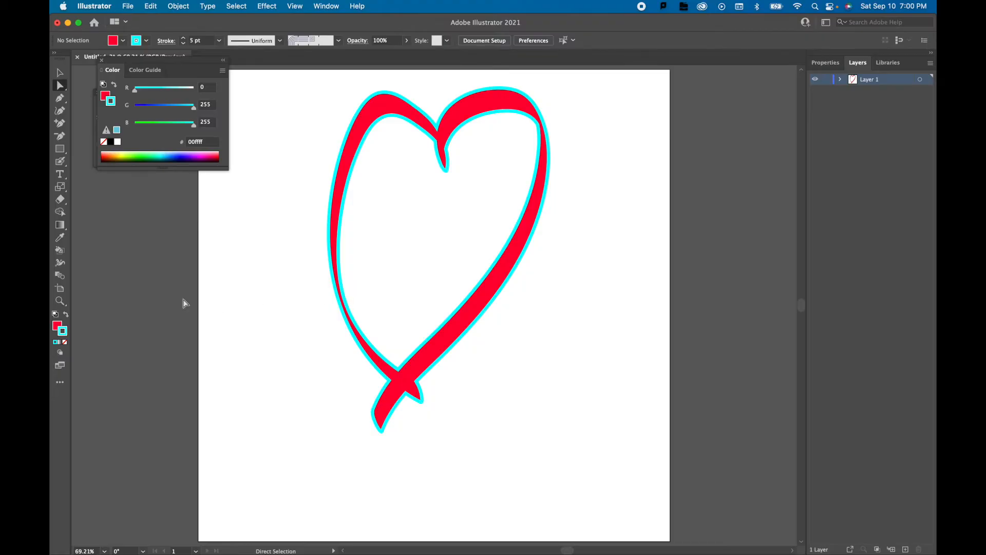
Paint a solid cyan scribbled blob below the heart's right side with the Blob Brush.
click(59, 160)
mouse_move(593, 431)
mouse_down()
mouse_move(568, 467)
mouse_move(585, 395)
mouse_move(530, 392)
mouse_move(569, 339)
mouse_move(531, 359)
mouse_move(577, 379)
mouse_up()
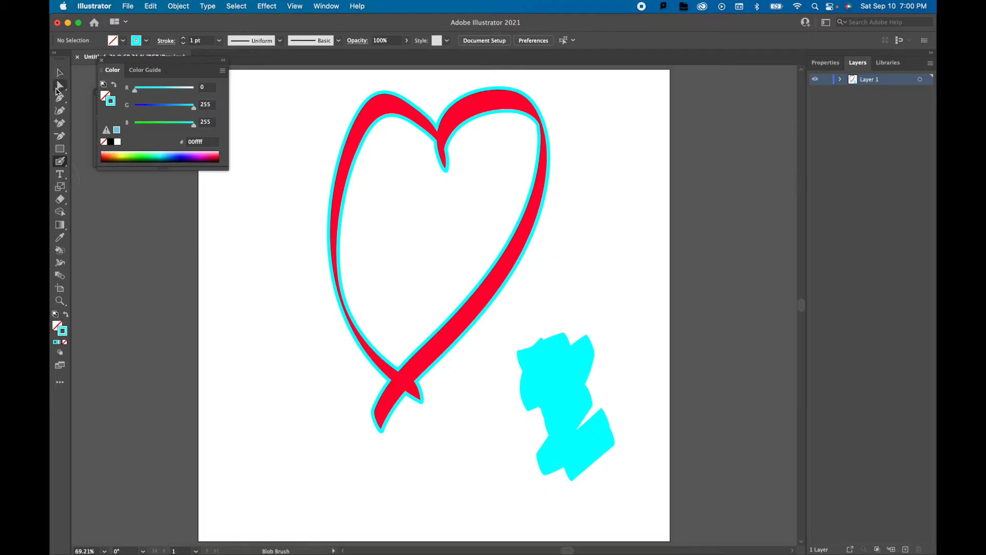
Give the cyan blob a red ff0033 stroke of 4 pt, and deselect it.
click(60, 84)
click(561, 382)
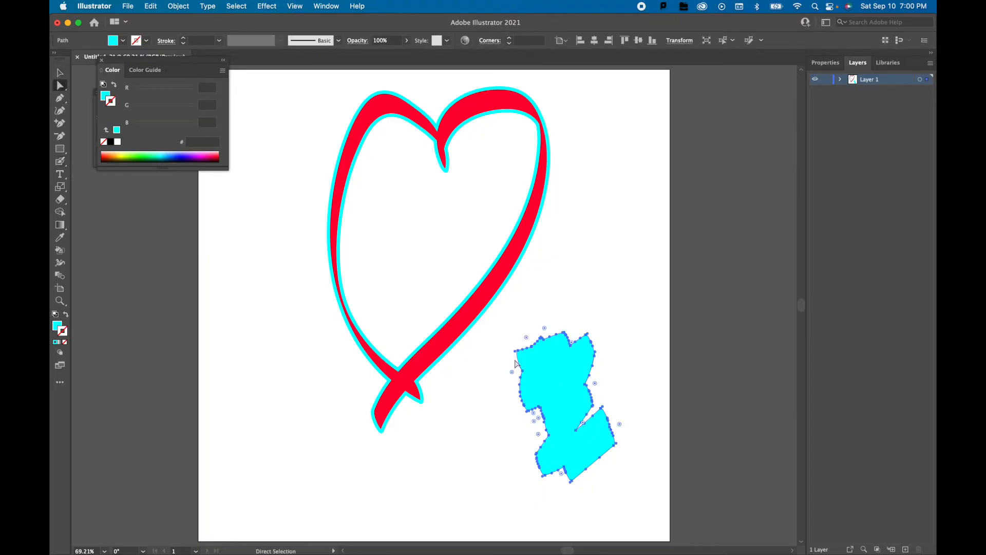
double_click(62, 331)
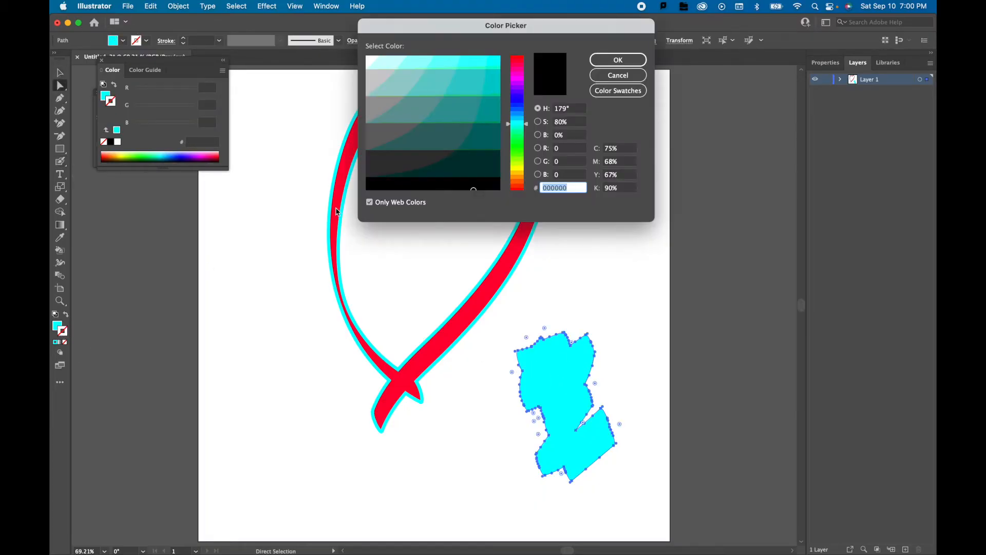
click(519, 59)
click(496, 62)
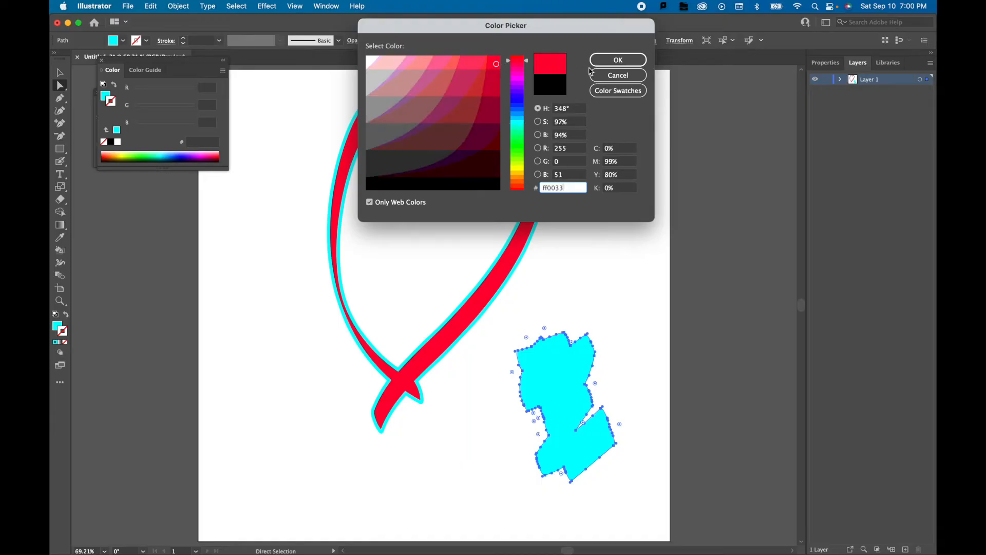
click(618, 60)
click(184, 38)
click(183, 38)
click(184, 38)
click(282, 147)
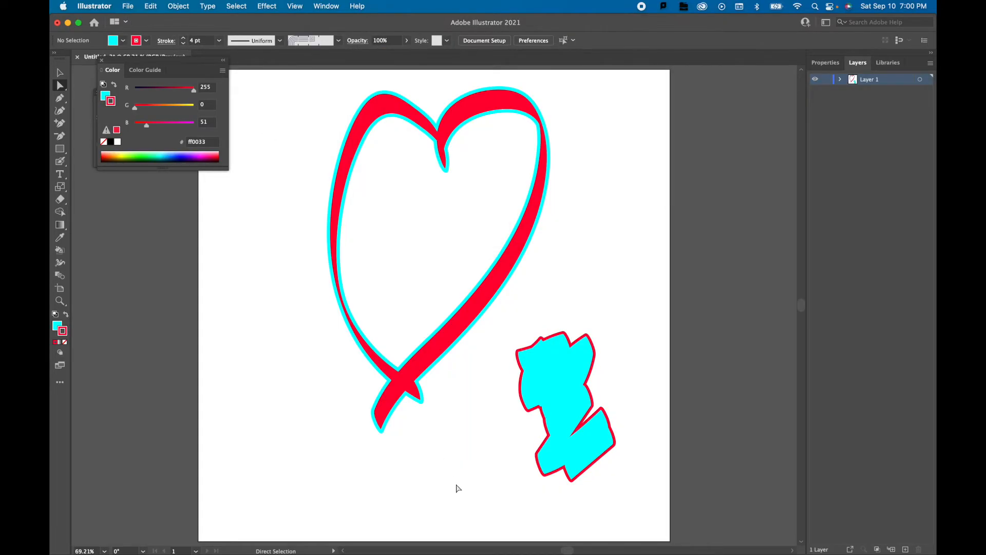
Delete the painted heart and the cyan blob, and fit the empty artboard in view.
drag(277, 88, 652, 430)
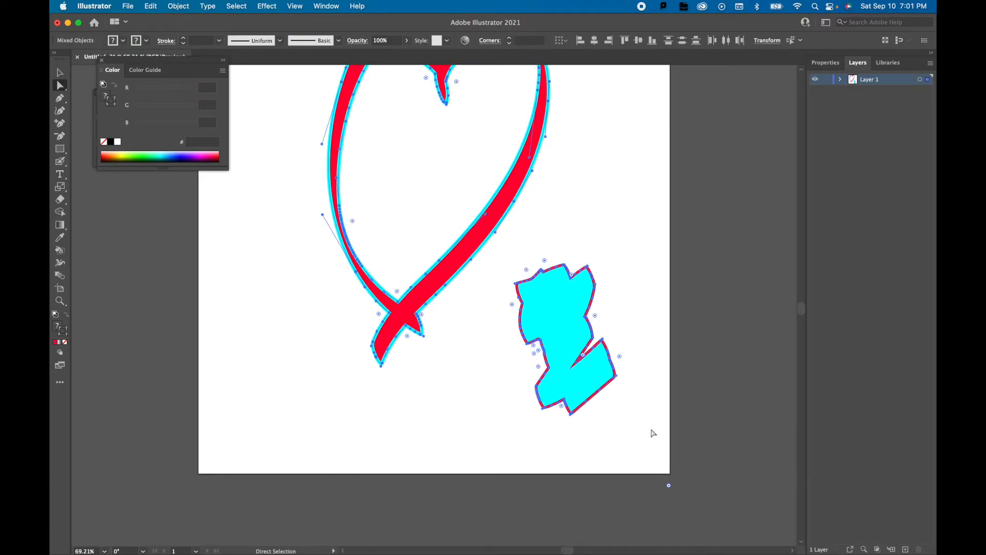
key(Delete)
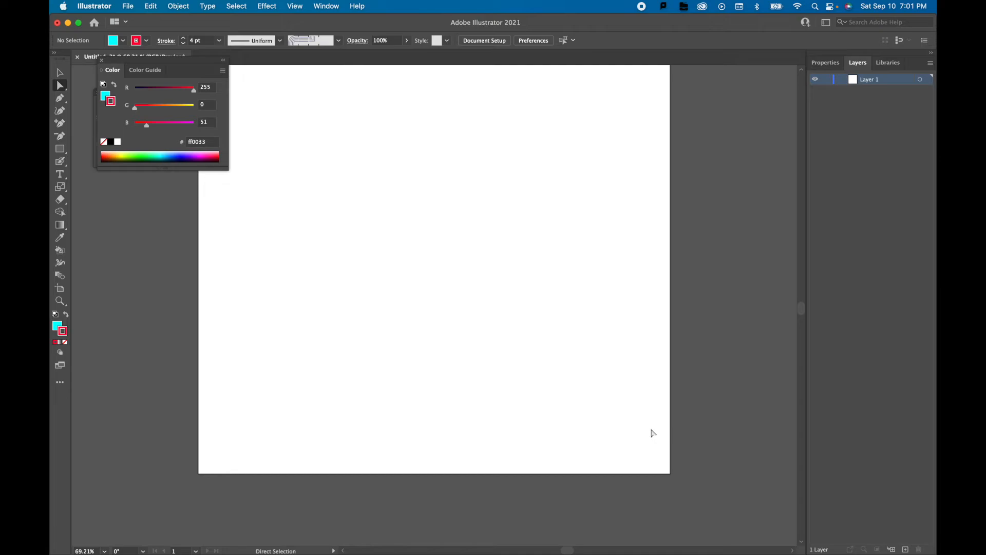
key(super+0)
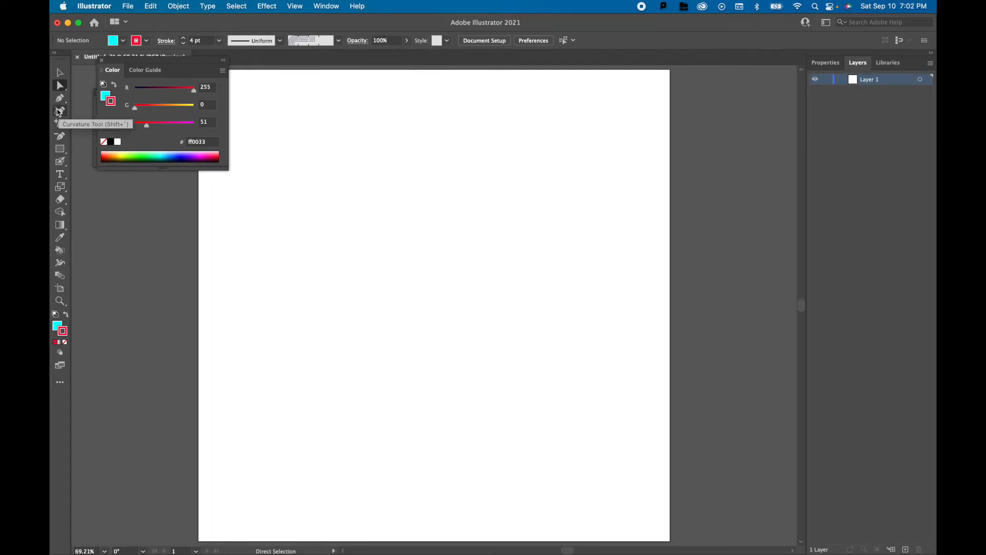
Draw a large closed rounded shape narrowing into a lobe at its bottom with the Curvature tool.
click(59, 112)
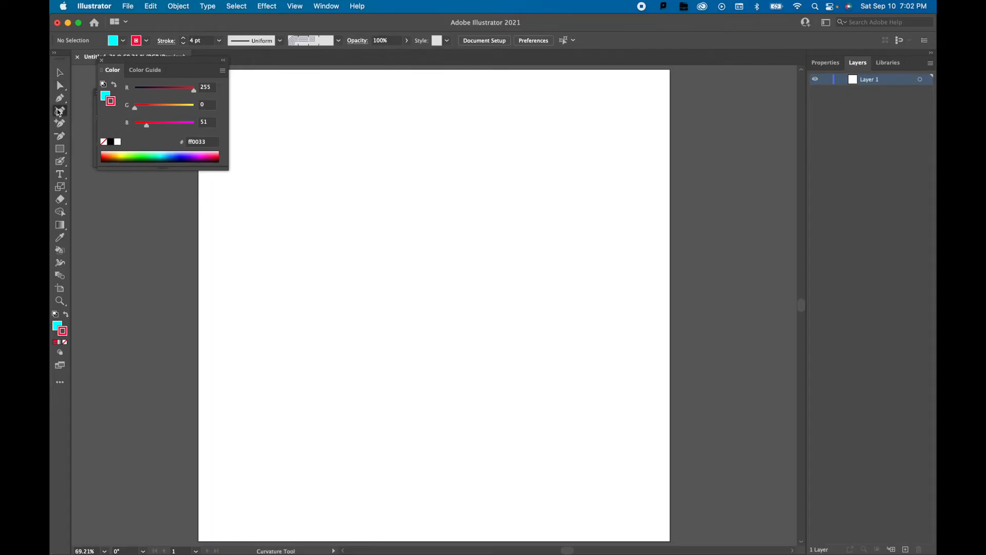
click(328, 358)
click(302, 303)
click(303, 210)
click(375, 144)
click(495, 134)
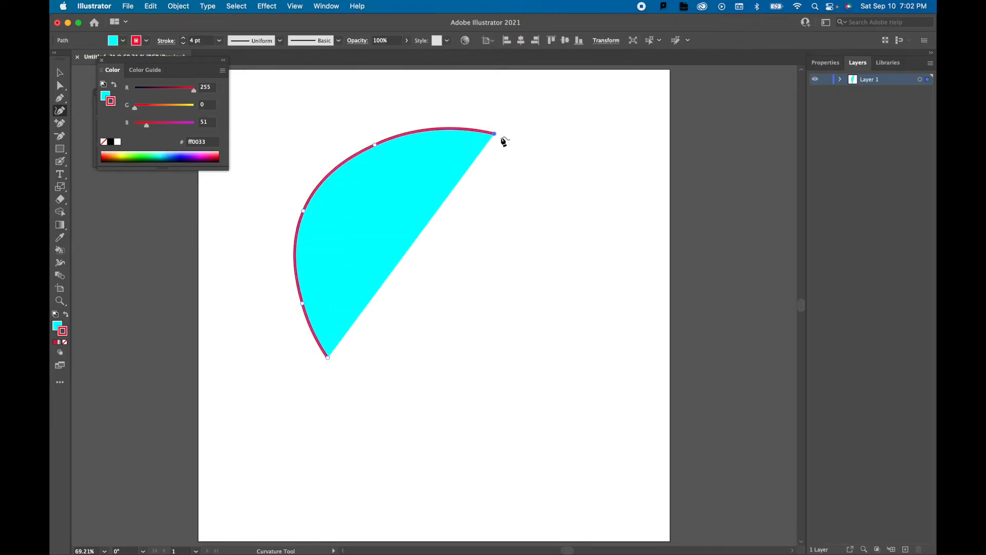
click(561, 163)
click(582, 225)
click(586, 300)
click(559, 347)
click(493, 368)
click(472, 405)
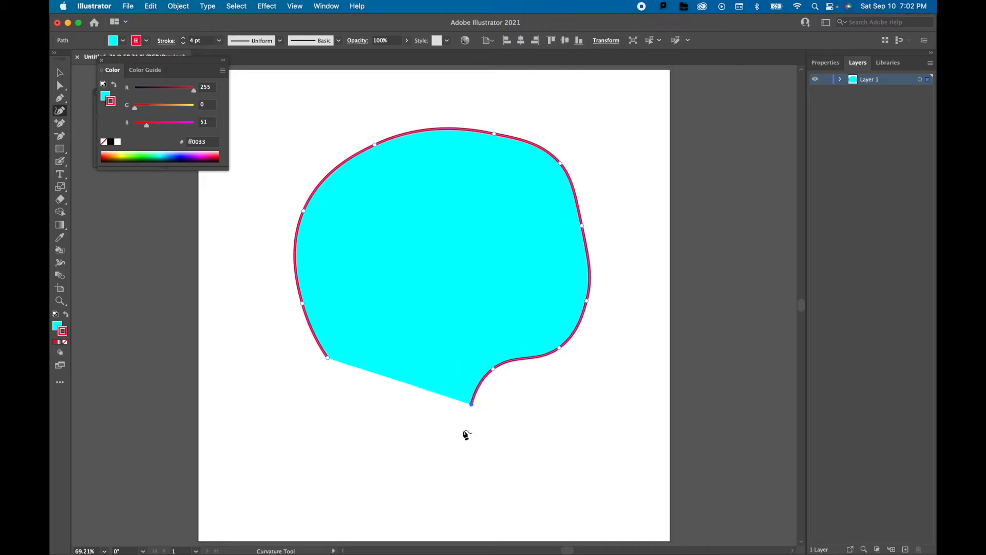
click(436, 474)
click(419, 477)
click(362, 450)
click(330, 398)
click(328, 358)
Remove the curved shape's fill and set its red stroke to 6 pt.
click(60, 73)
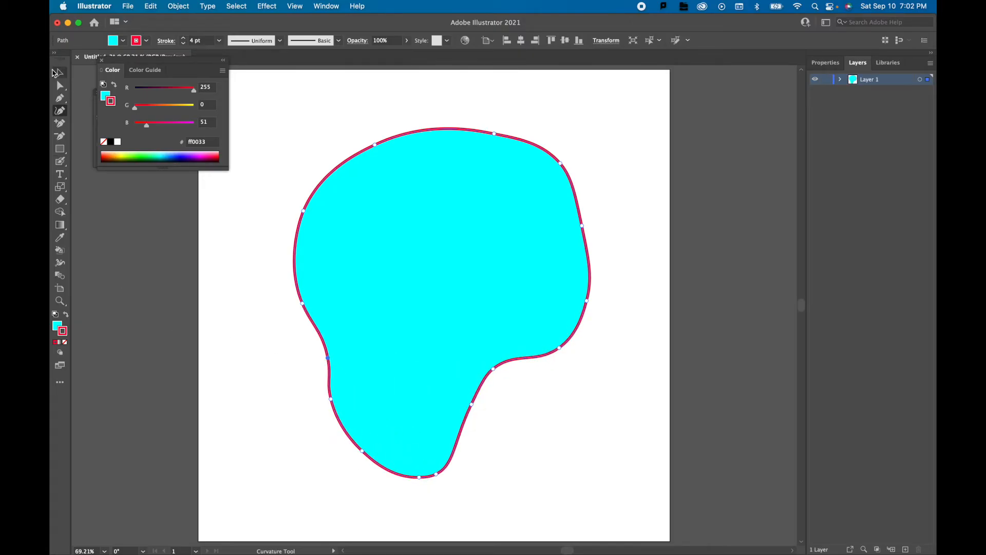
double_click(57, 326)
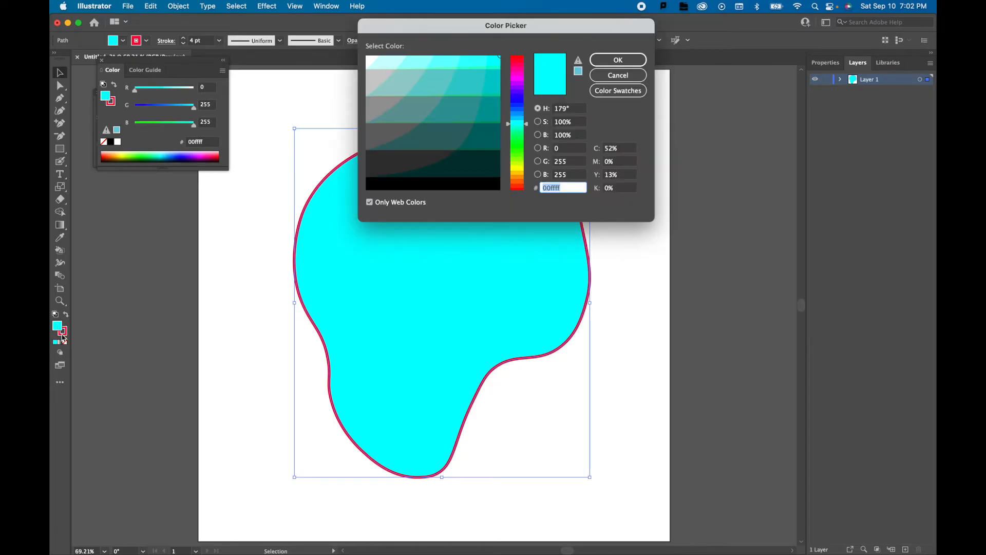
click(639, 77)
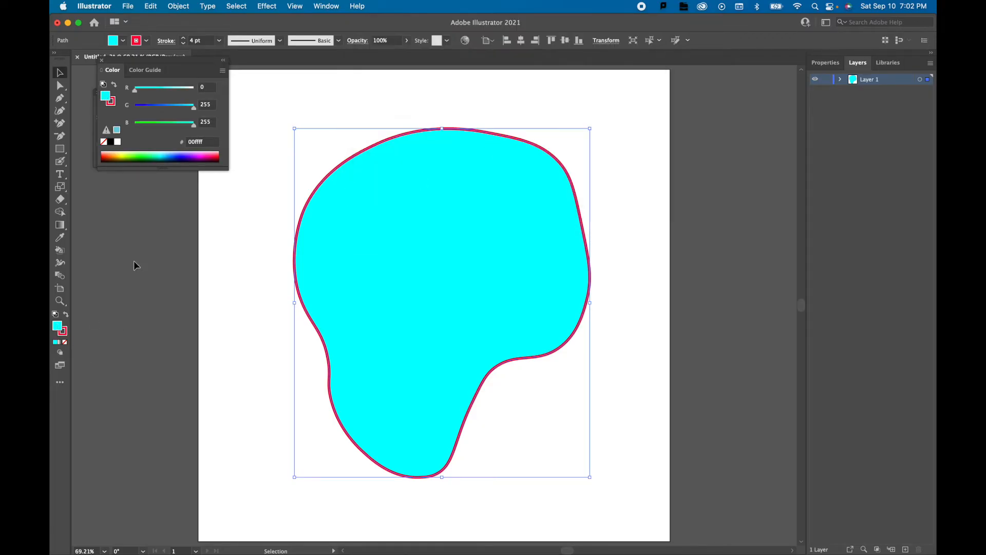
click(65, 342)
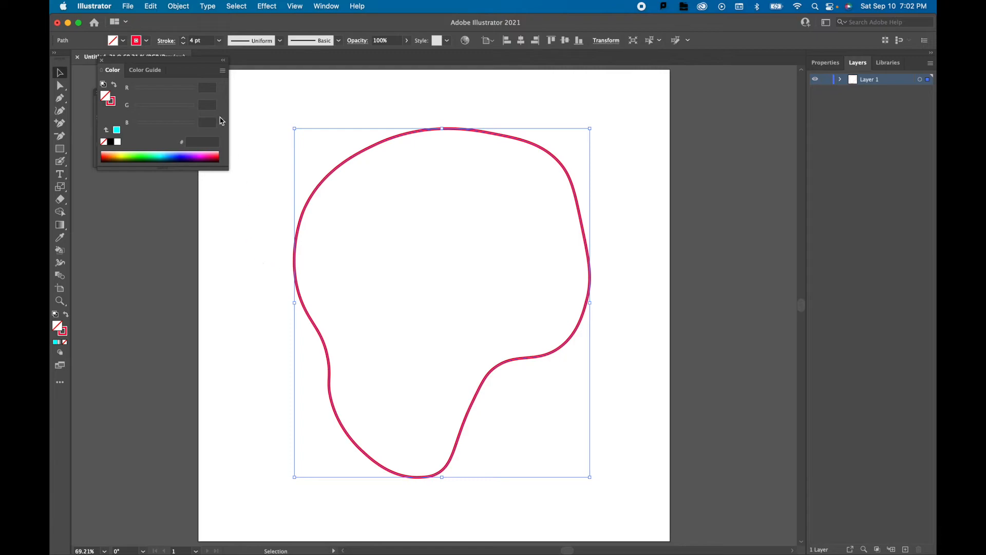
click(183, 38)
click(183, 38)
click(183, 38)
click(183, 38)
click(183, 38)
click(183, 38)
click(184, 44)
click(184, 44)
click(184, 44)
click(184, 45)
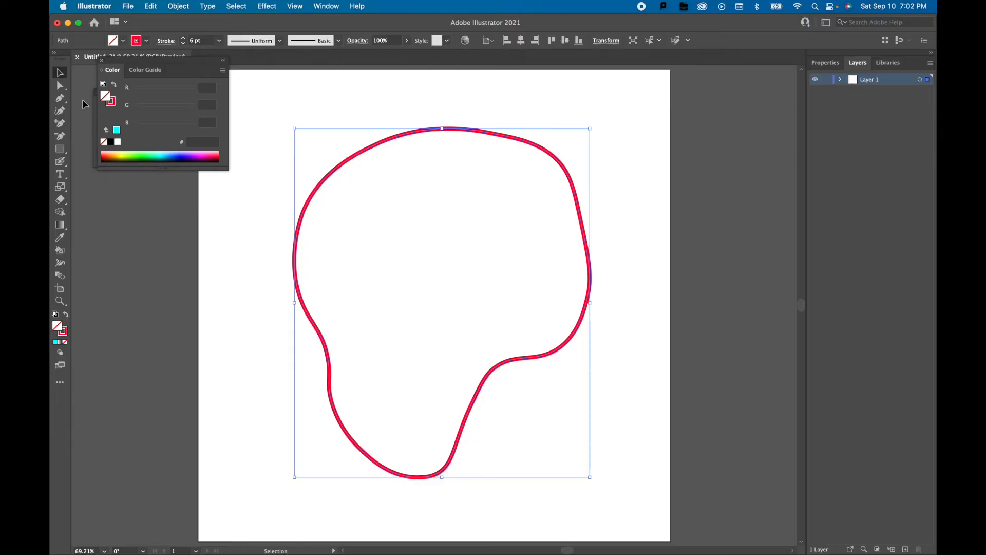
Move the shape's upper-left anchor point inward to form a dip, and adjust its direction handle to reshape the curve.
click(61, 86)
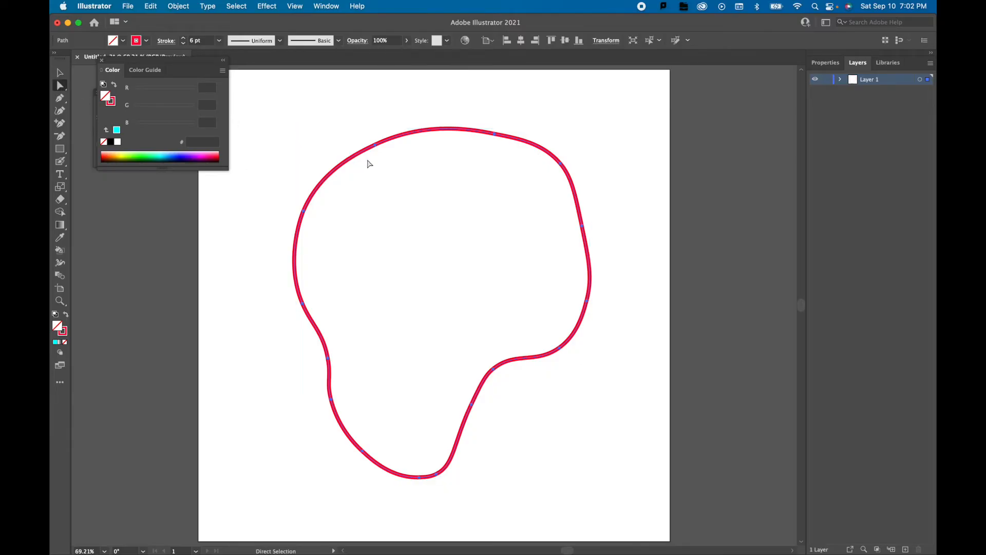
click(375, 146)
drag(376, 155, 410, 226)
mouse_move(475, 201)
mouse_down()
mouse_move(468, 265)
mouse_move(439, 136)
mouse_move(452, 249)
mouse_move(452, 170)
mouse_move(461, 202)
mouse_up()
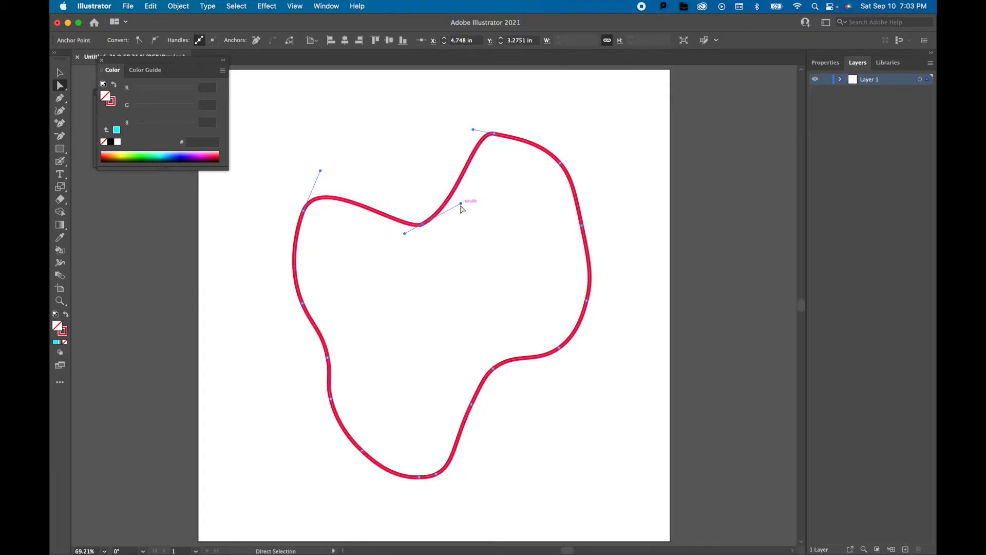
Delete the anchor point at the shape's upper dip, and undo the deletion.
click(424, 225)
key(Delete)
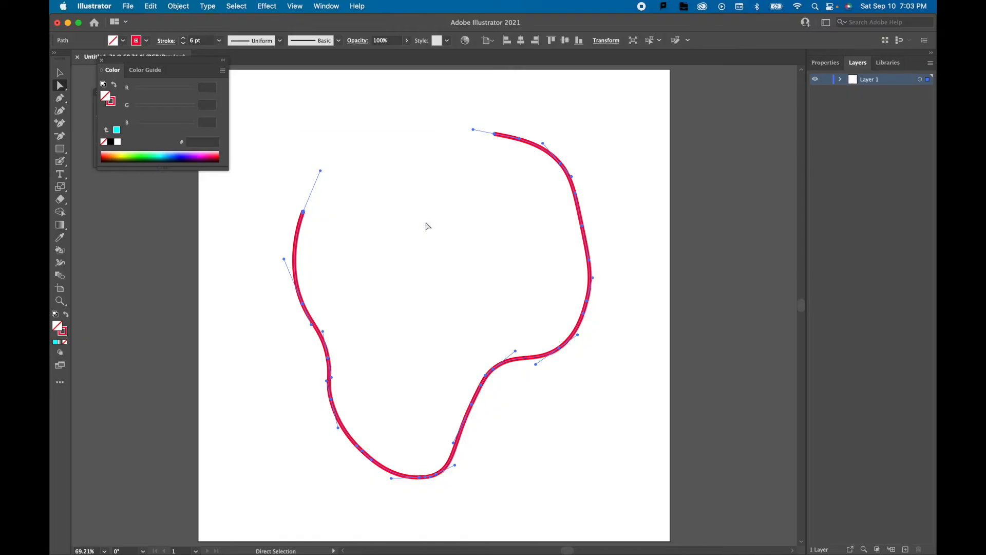
key(super+z)
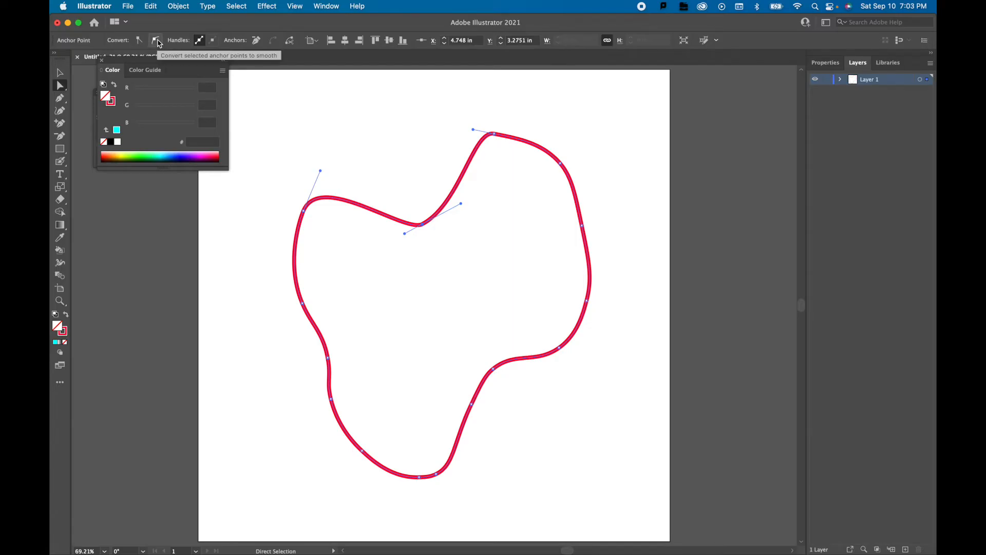
Convert the anchor point at the dip to a sharp corner, and delete the whole curved shape.
click(139, 40)
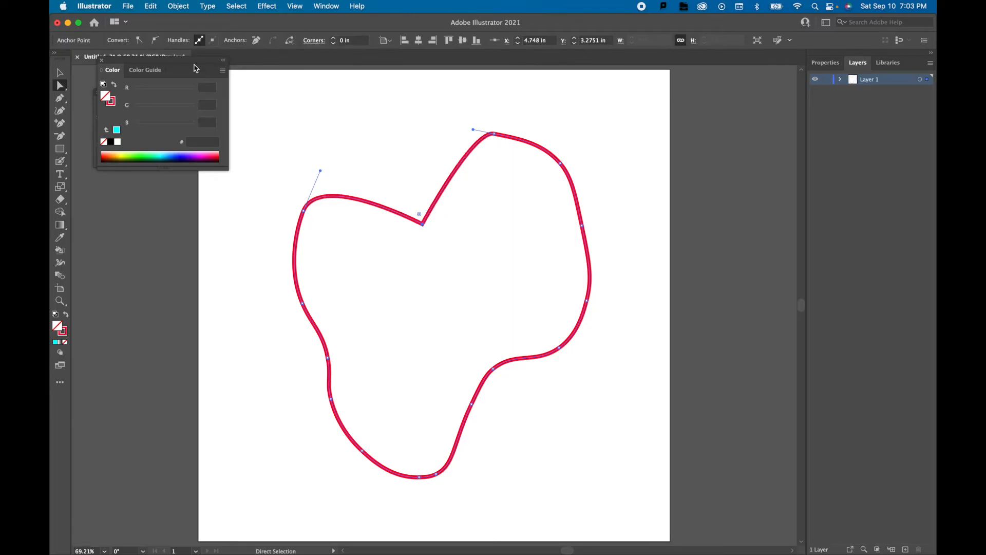
drag(420, 214, 443, 253)
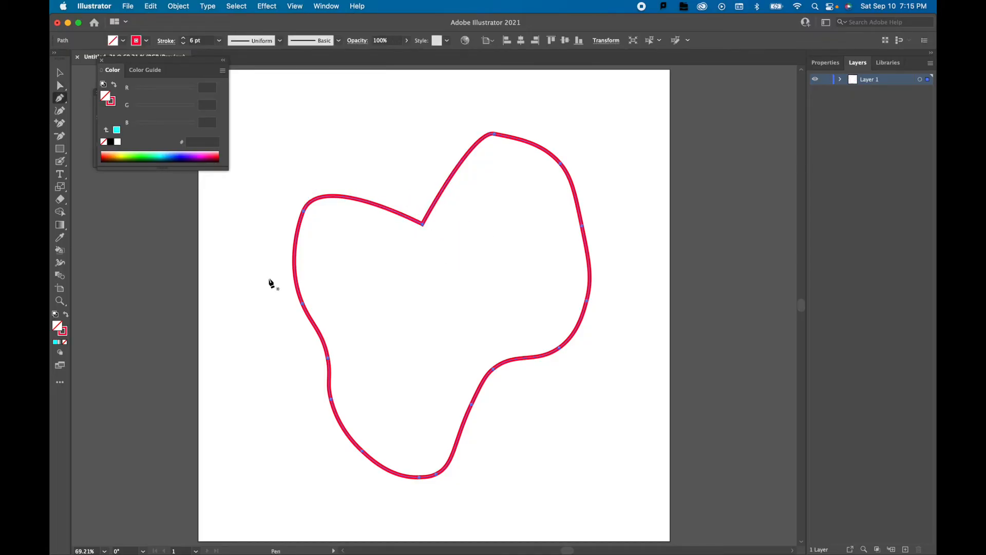
click(60, 73)
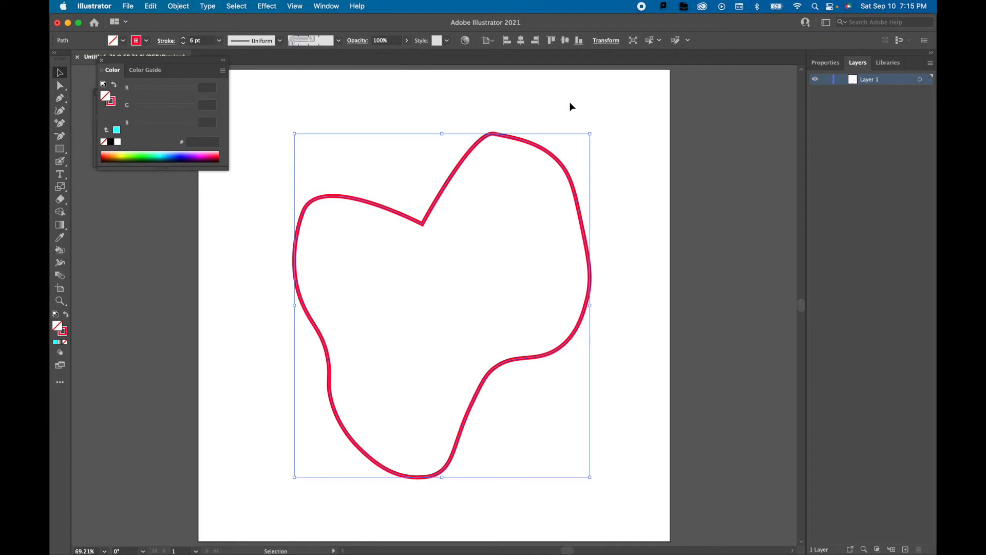
key(Delete)
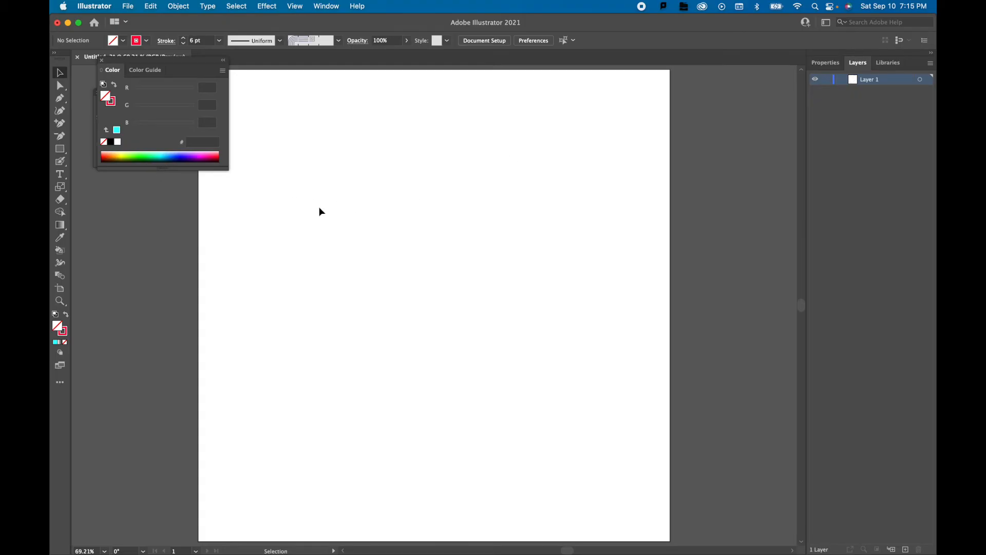
Draw a large closed irregular polygon with ten straight-edged anchor points using the Pen tool.
click(60, 98)
click(353, 206)
click(445, 149)
click(523, 240)
click(608, 238)
click(591, 386)
click(551, 502)
click(396, 429)
click(273, 440)
click(275, 284)
click(302, 245)
click(353, 208)
Move the polygon's upper-left anchor point up and outward, and turn the neighbouring peak anchor into a smooth point with separately angled handles.
key(a)
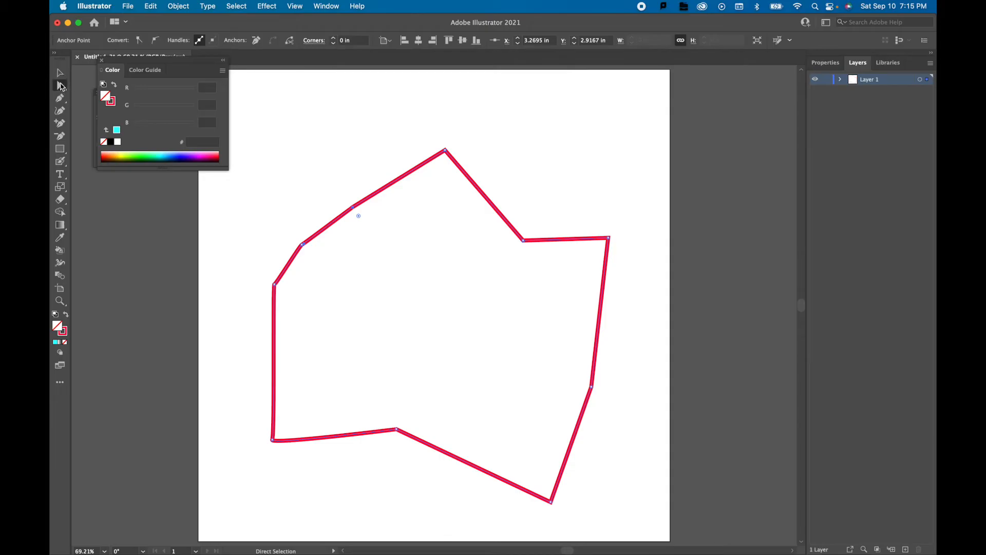
drag(353, 207, 320, 124)
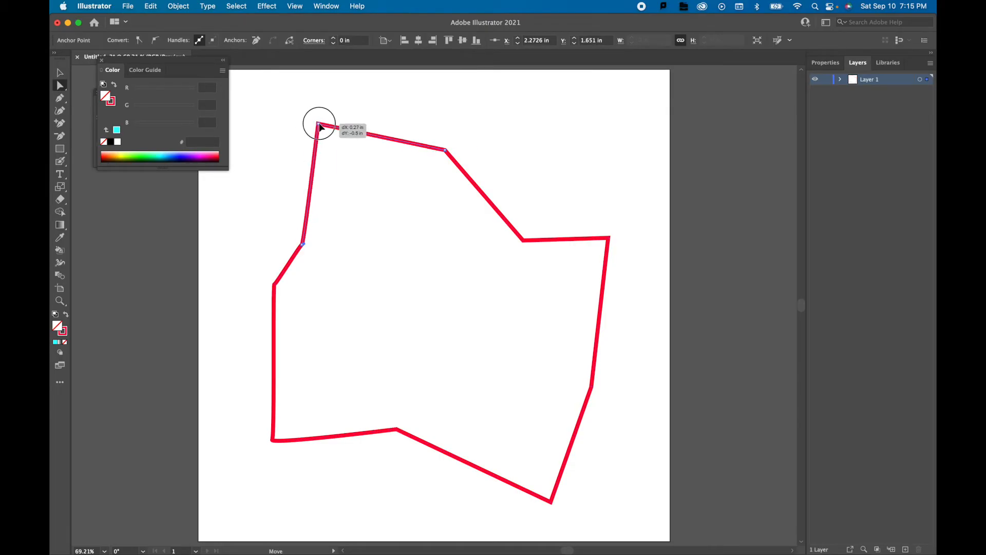
click(446, 150)
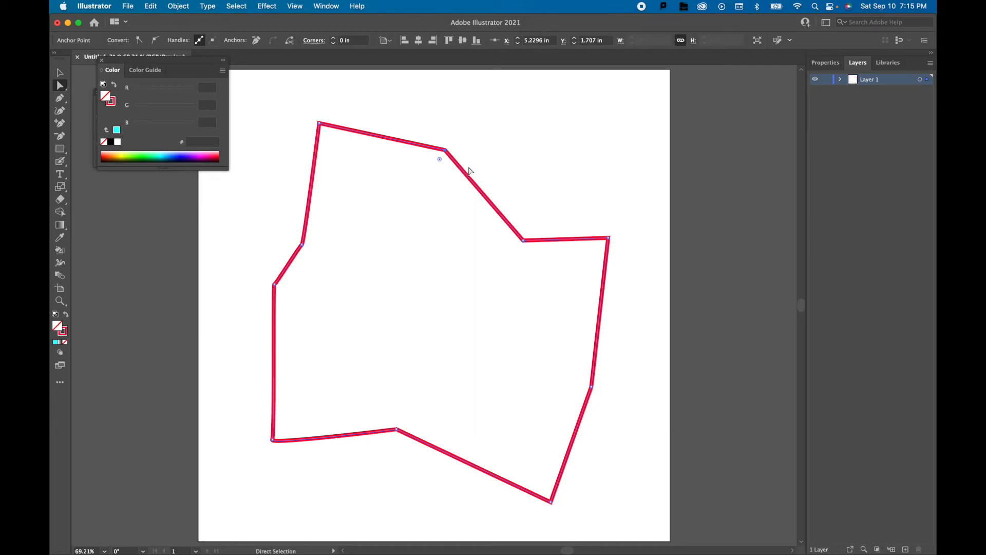
click(156, 41)
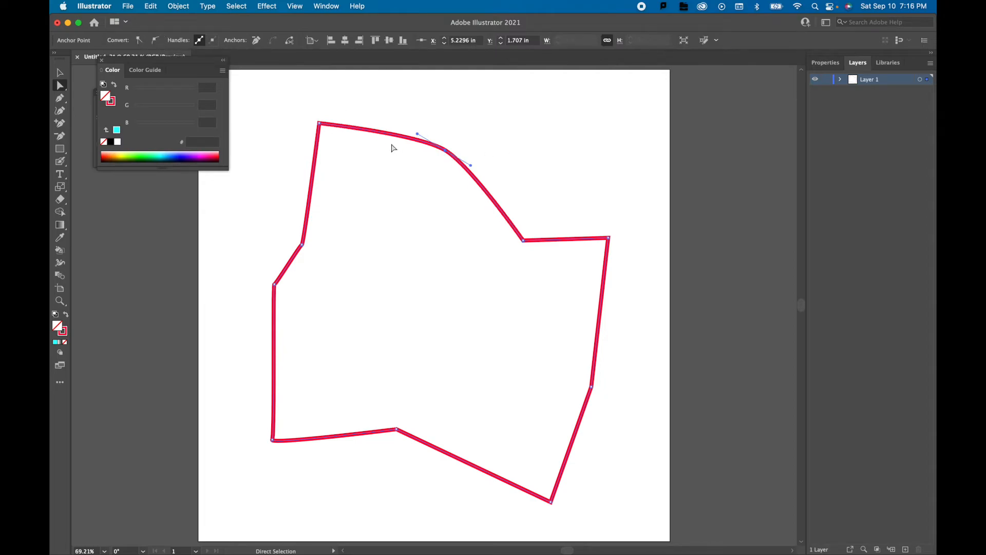
drag(417, 135, 421, 178)
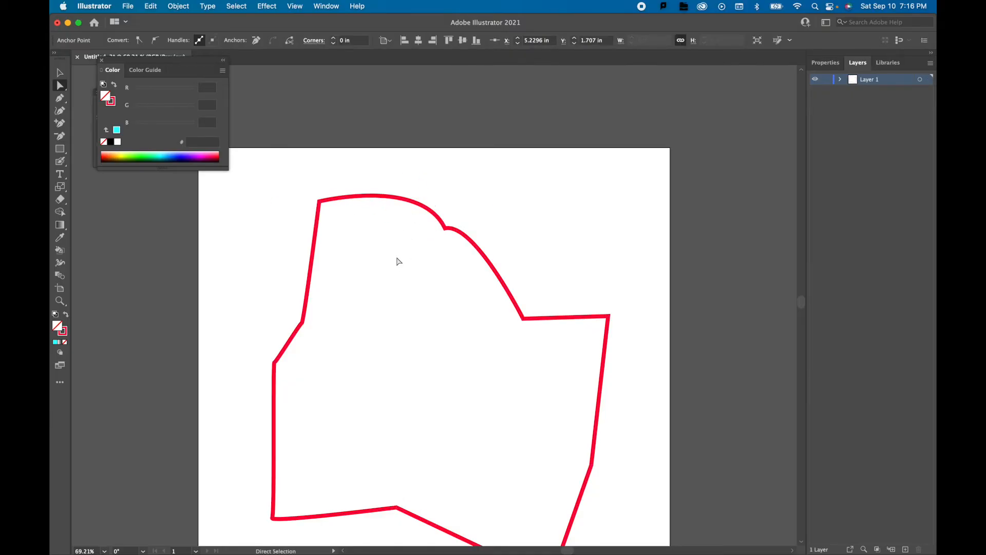
click(397, 261)
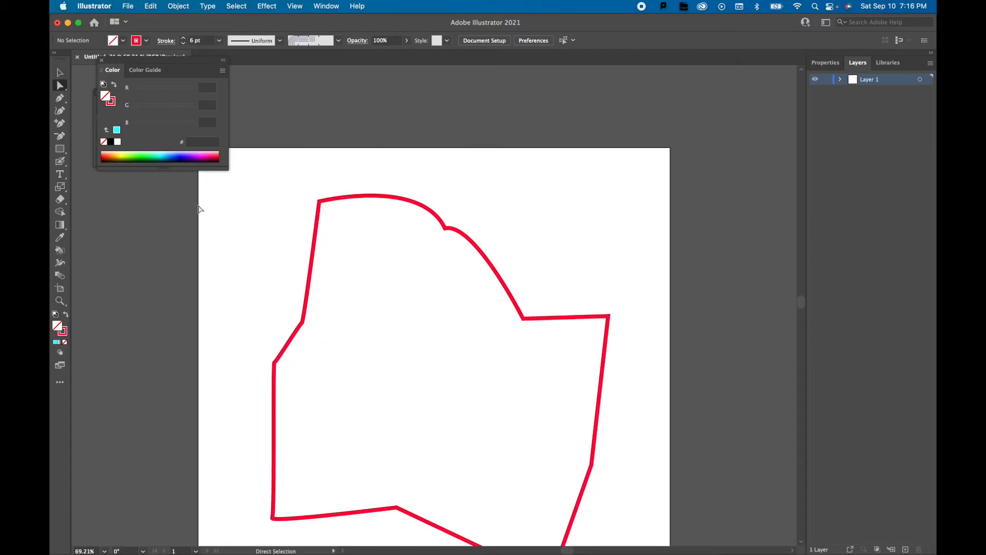
Add an anchor point midway along the steep upper-left edge, and pull it inward as a sharp corner notch.
click(61, 126)
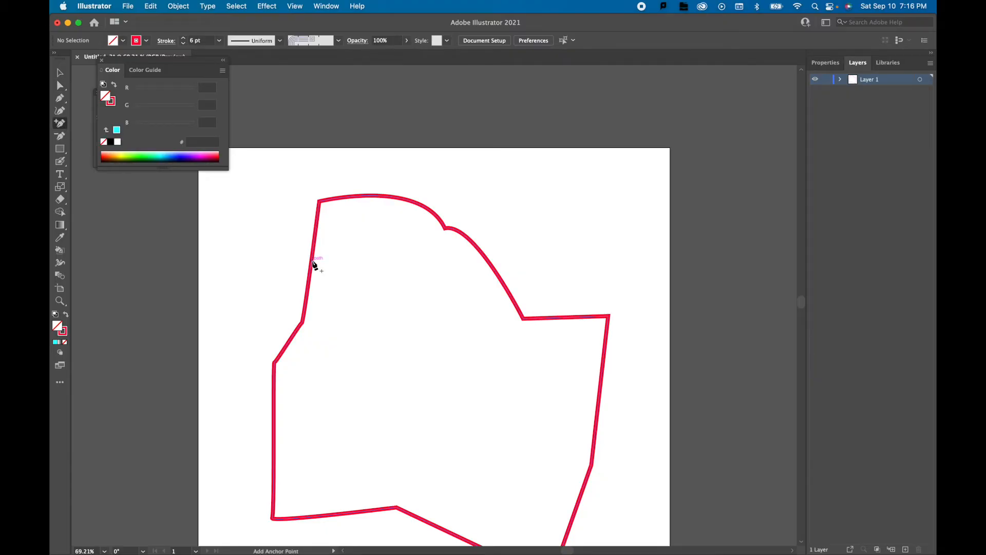
click(313, 262)
click(59, 85)
drag(313, 262, 386, 291)
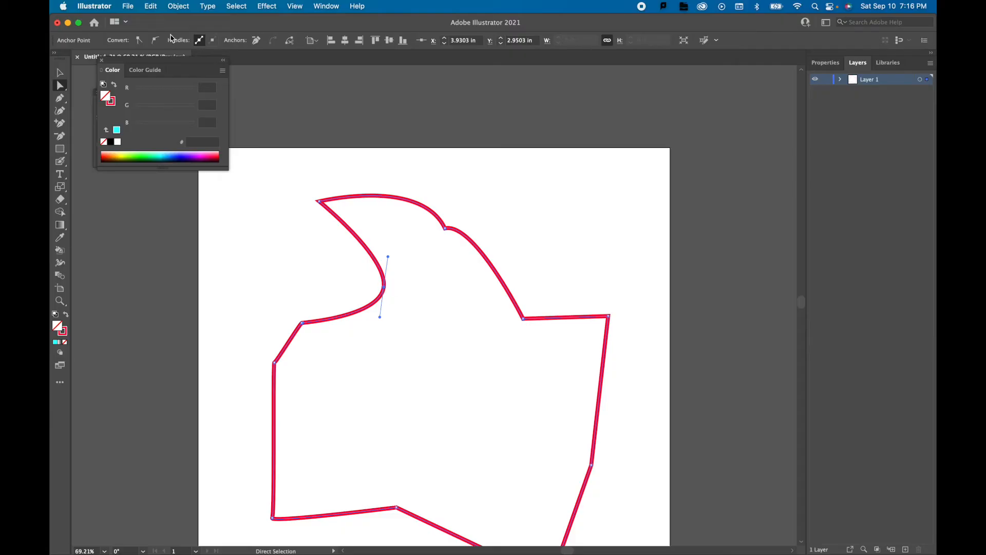
click(137, 40)
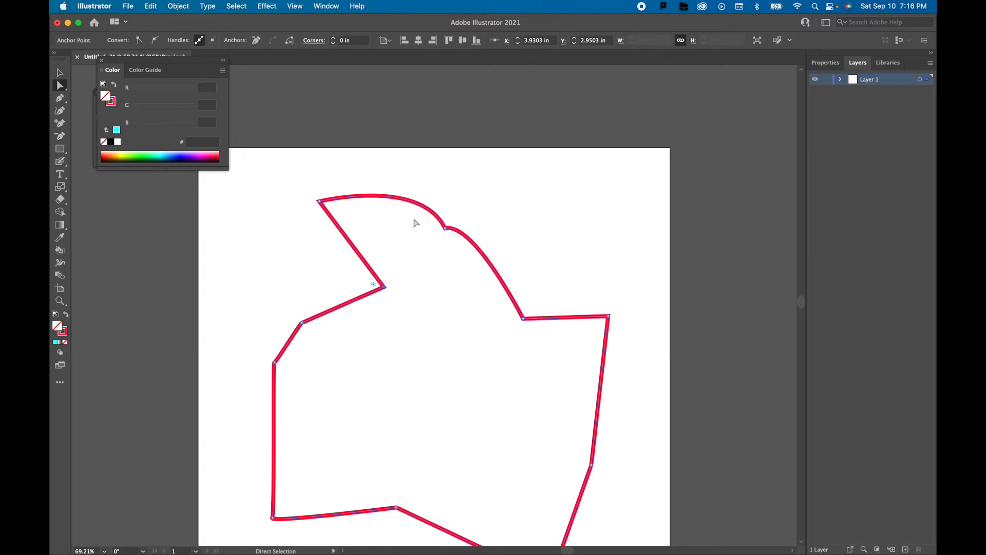
Cut the path at the anchor points on both ends of the curved upper-right segment.
click(445, 227)
click(290, 43)
click(524, 322)
click(469, 237)
Pull the detached curved segment away from the outline and delete it.
key(v)
drag(506, 276, 560, 221)
click(462, 306)
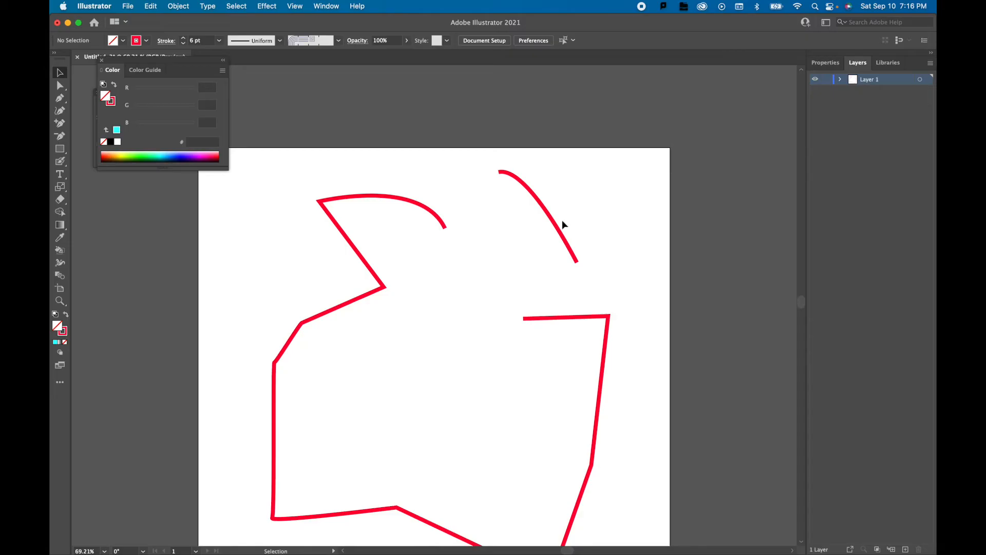
drag(584, 223, 544, 245)
key(BackSpace)
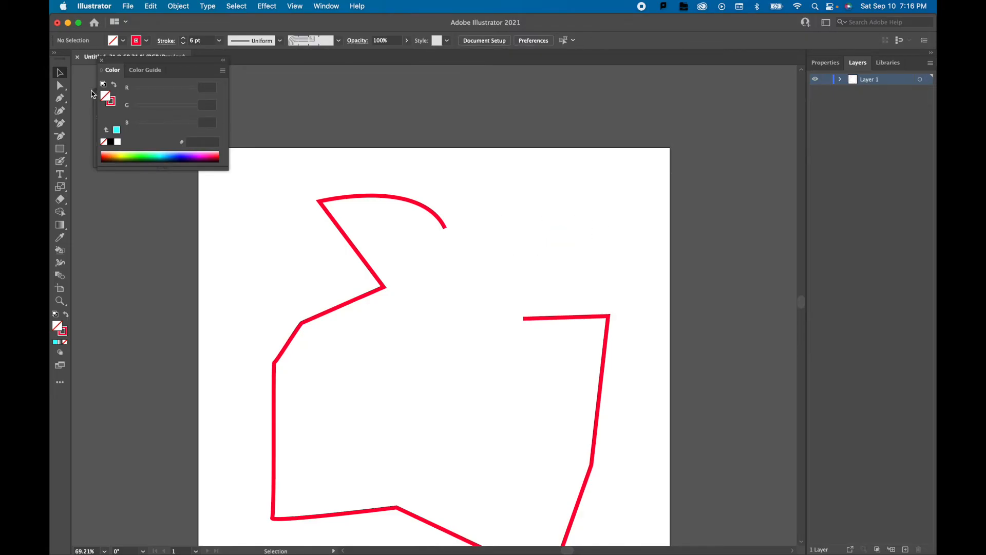
Close the gap in the outline by joining its two open ends with a straight Pen tool segment.
click(61, 100)
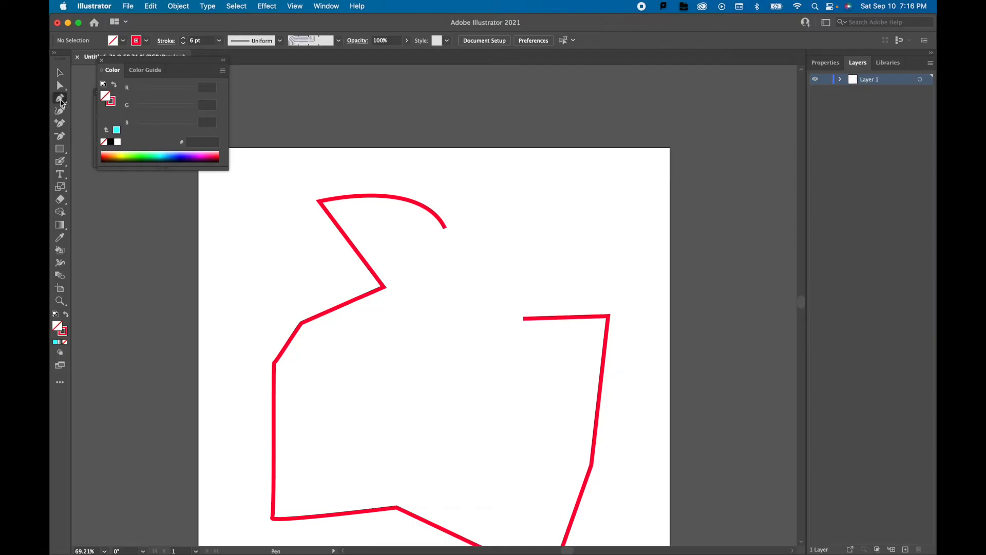
click(445, 228)
click(523, 318)
key(v)
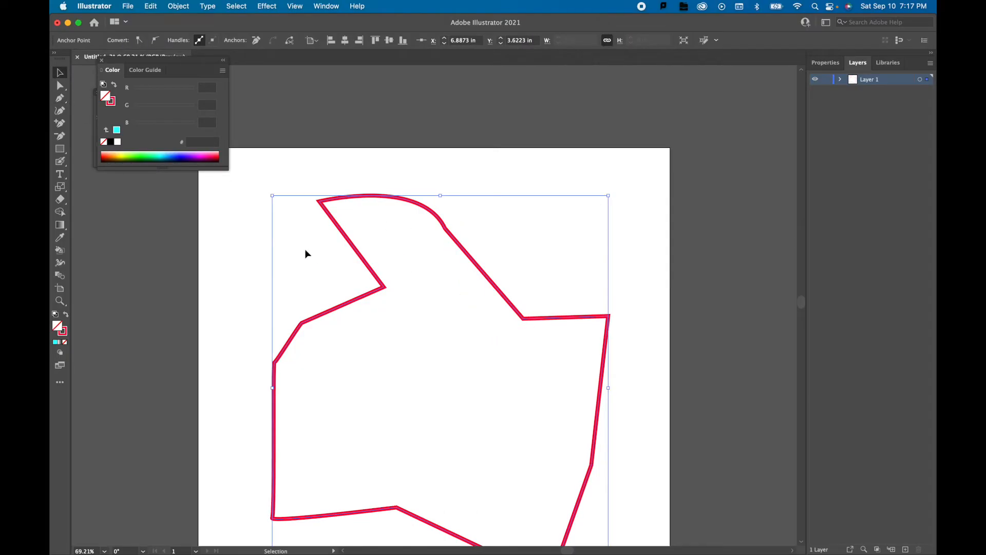
click(248, 194)
Fill the closed red outline with bright cyan 33FFFF.
scroll(315, 295, down, 2)
click(316, 293)
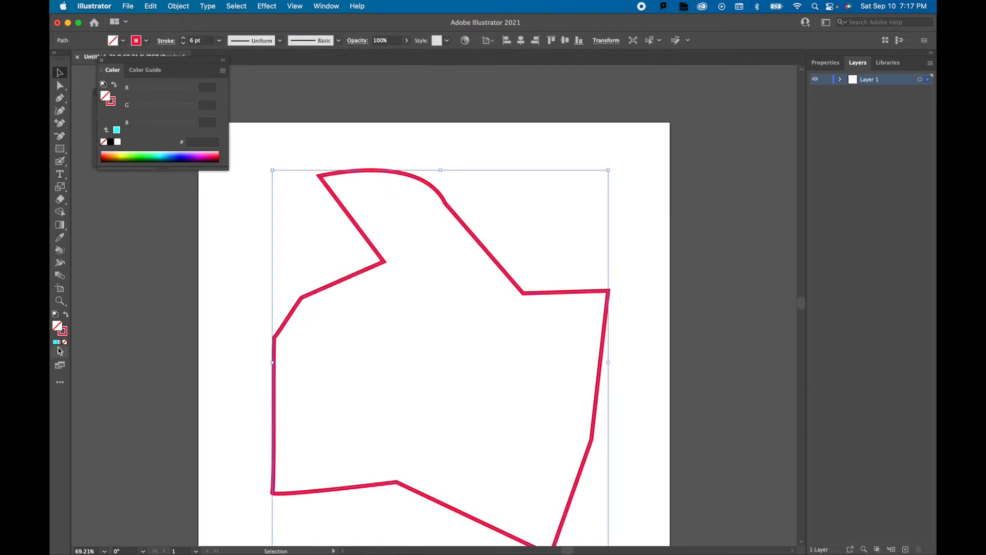
double_click(57, 326)
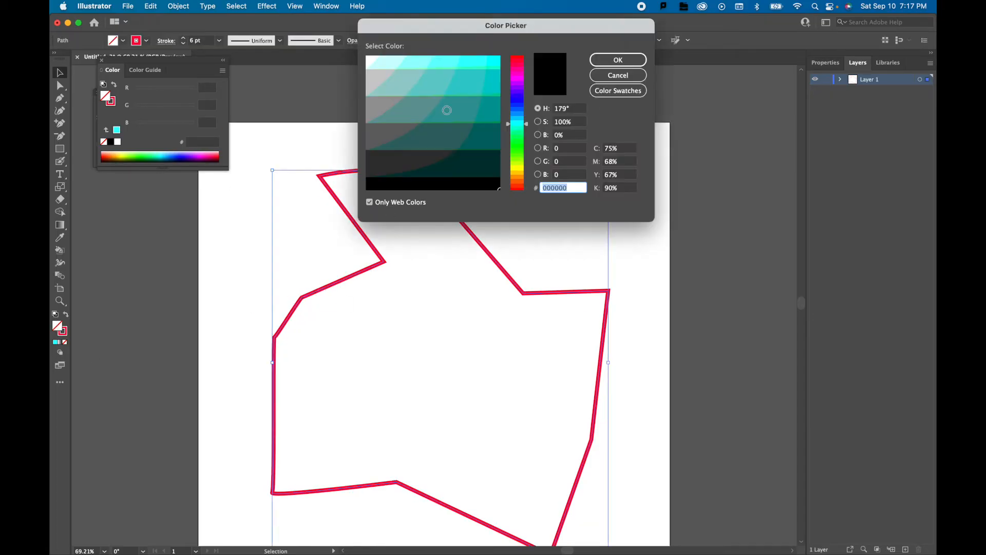
click(479, 62)
click(618, 60)
click(716, 220)
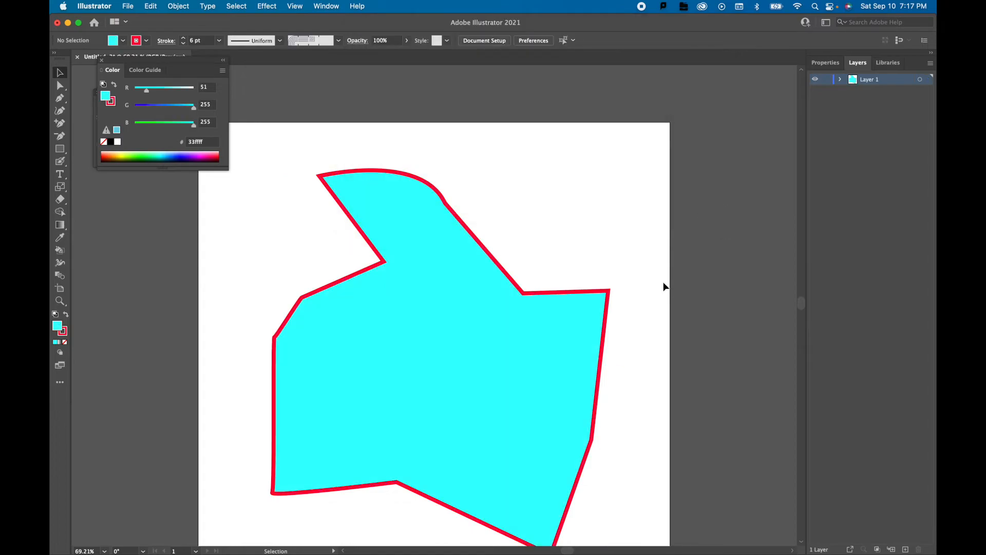
scroll(666, 287, down, 3)
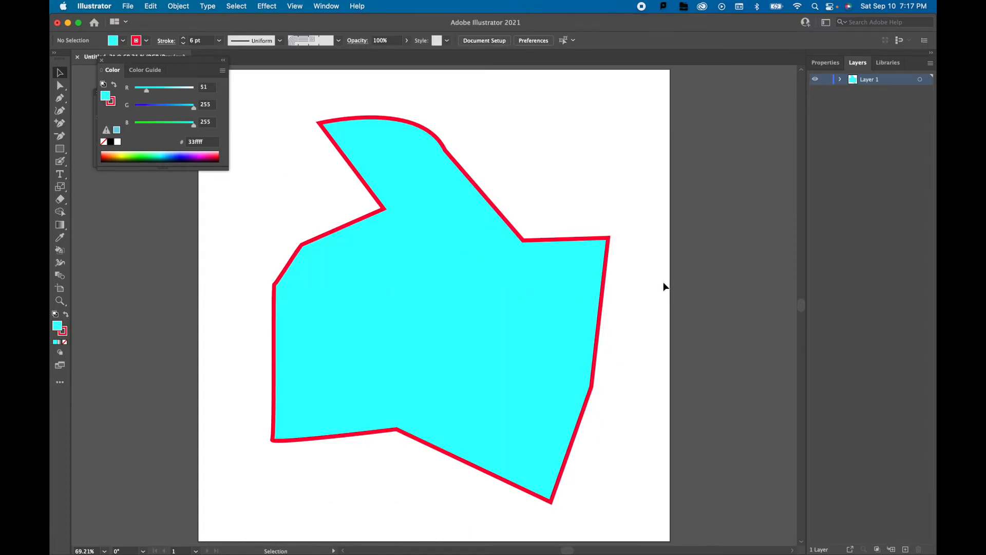
Clear the floating color controls from the workspace, and rotate the cyan shape slightly clockwise.
click(100, 61)
click(97, 92)
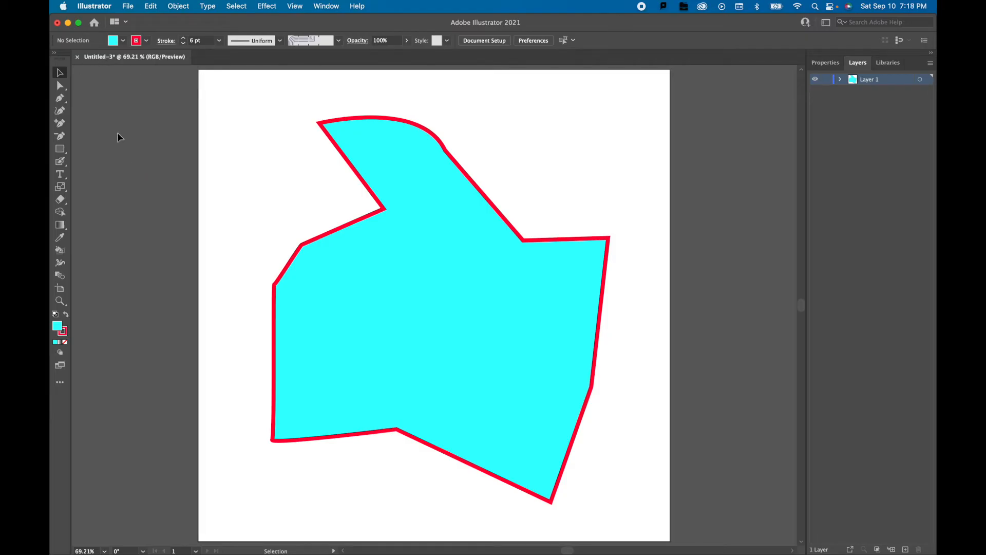
click(424, 292)
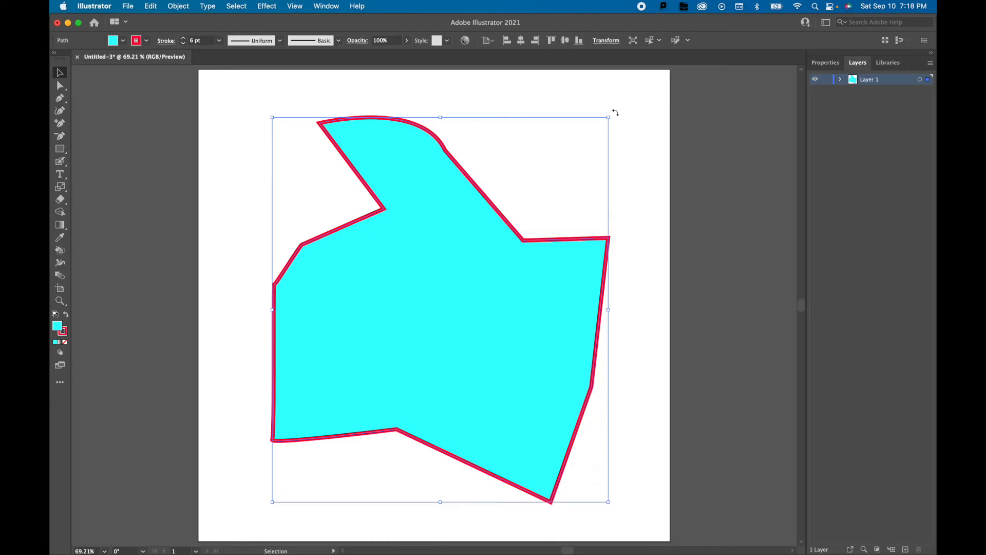
drag(611, 111, 614, 140)
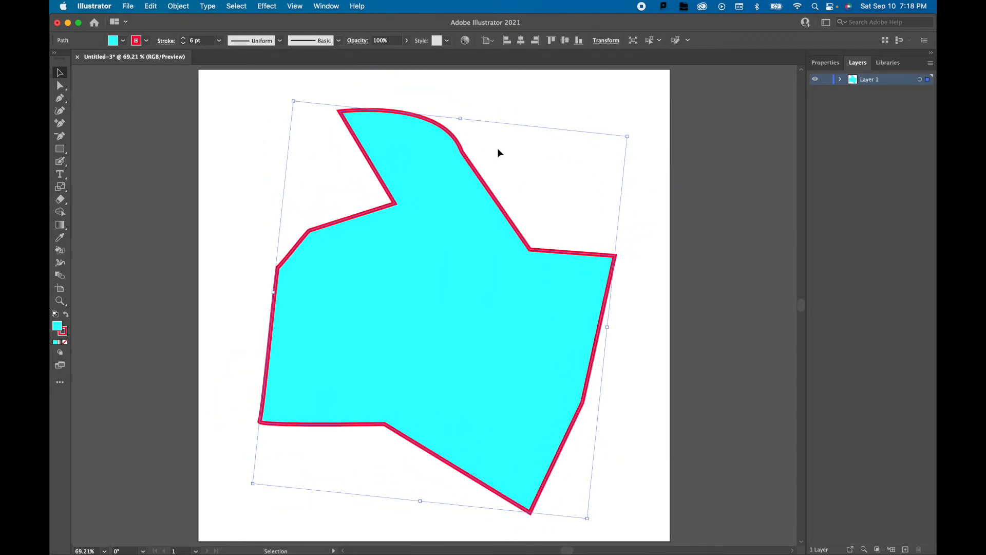
click(326, 6)
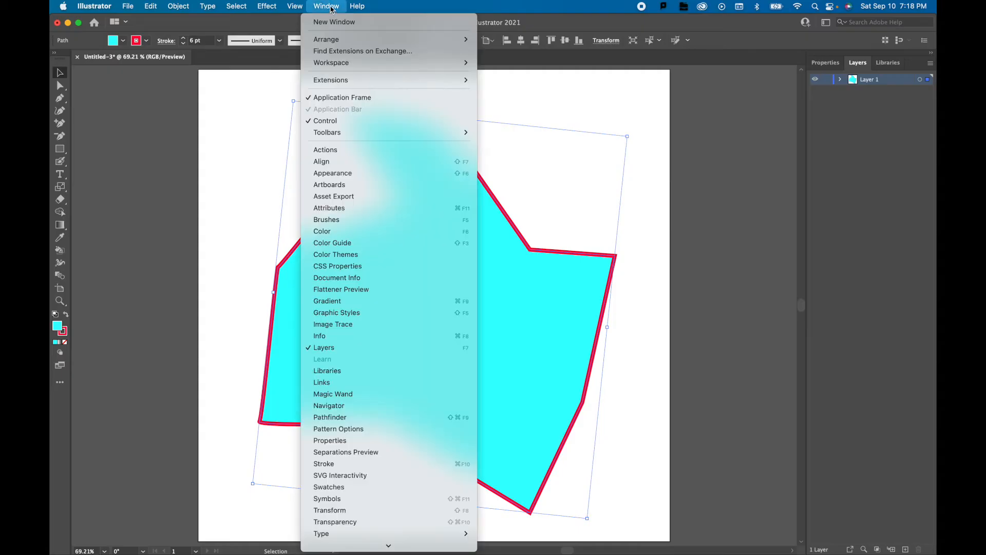
mouse_move(301, 7)
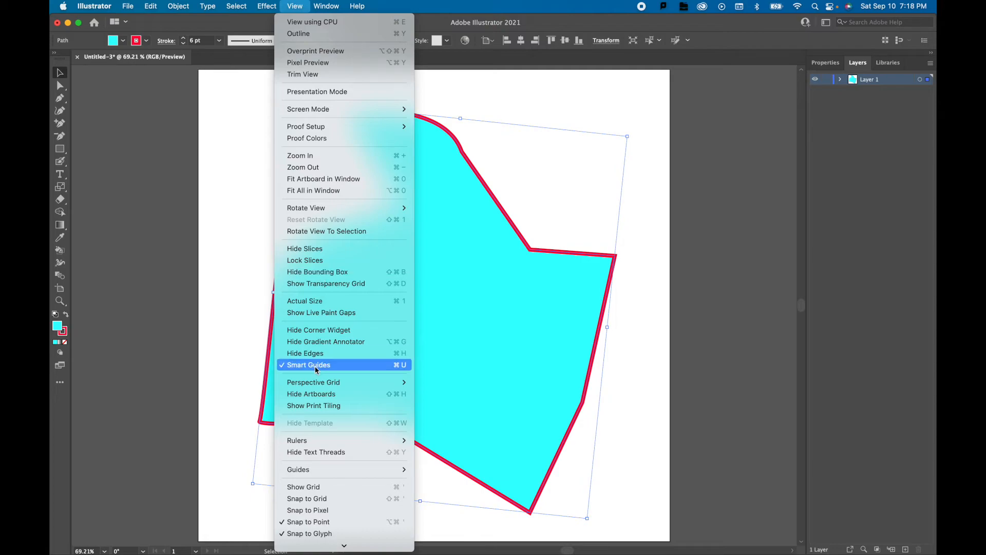
click(547, 206)
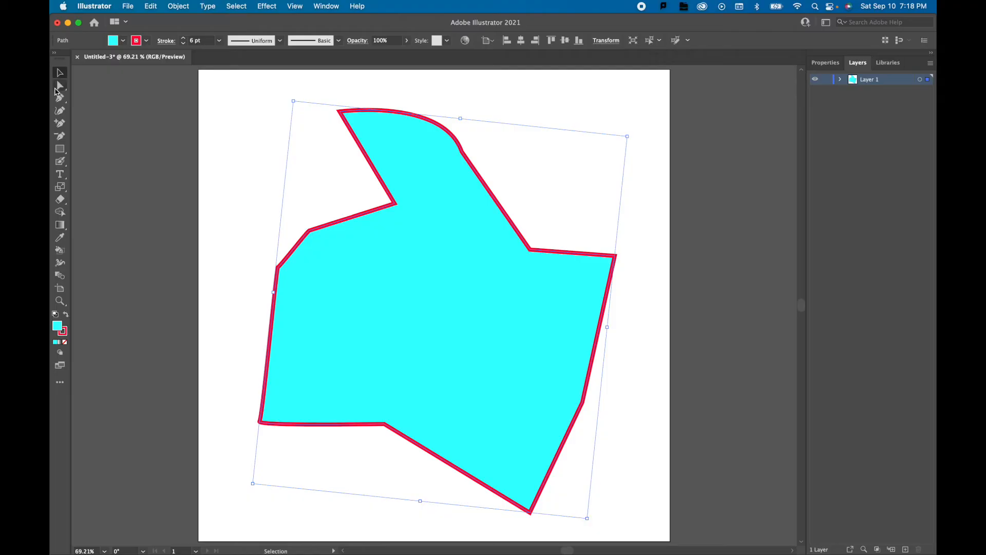
click(63, 99)
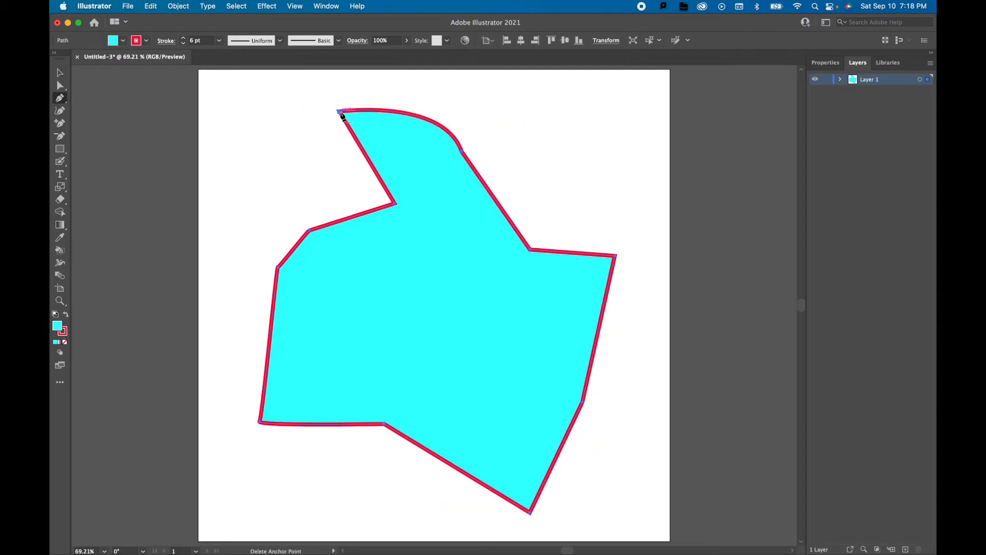
click(60, 72)
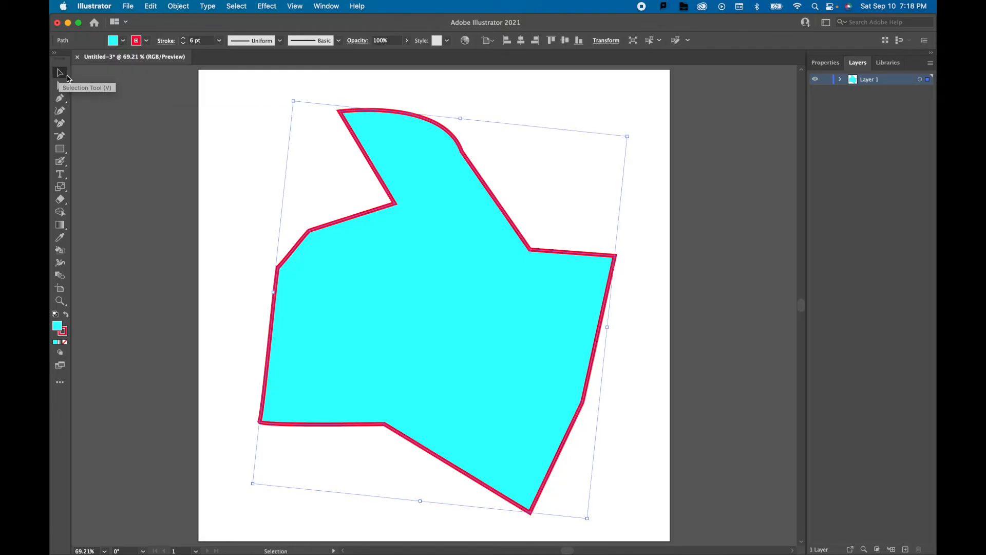
Duplicate the cyan shape, placing the copy toward the artboard's upper right and shifting the original toward the lower left so they overlap.
click(263, 115)
click(420, 208)
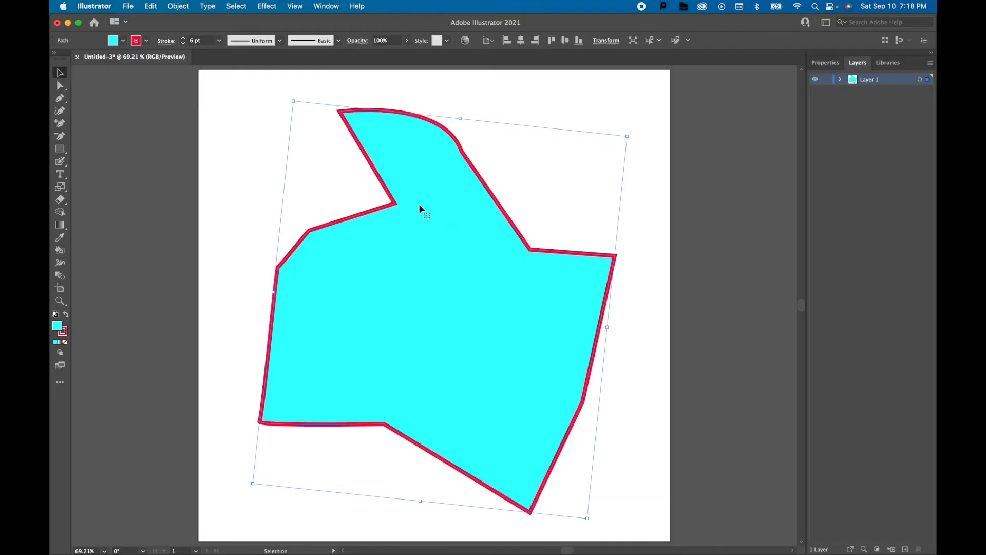
key(super+c)
key(super+v)
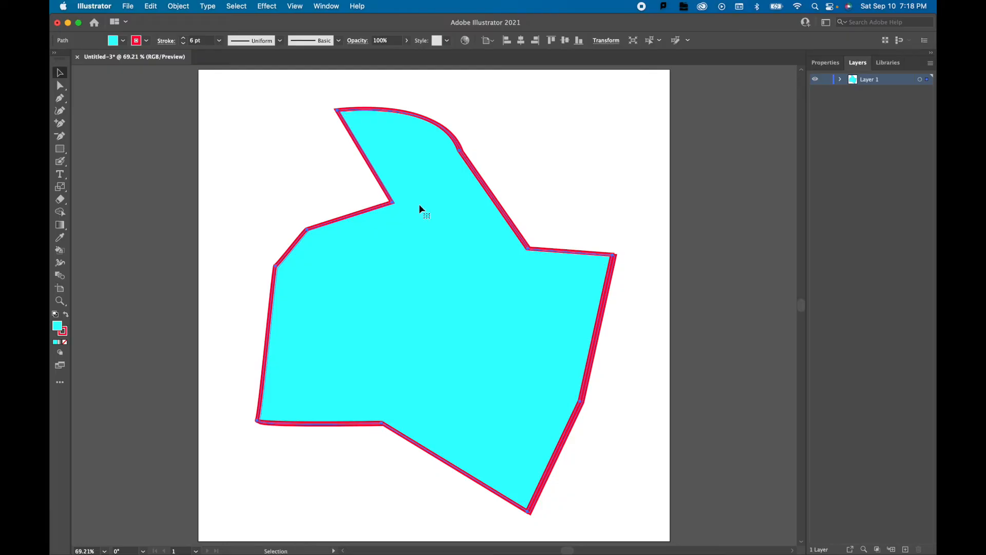
drag(420, 208, 468, 177)
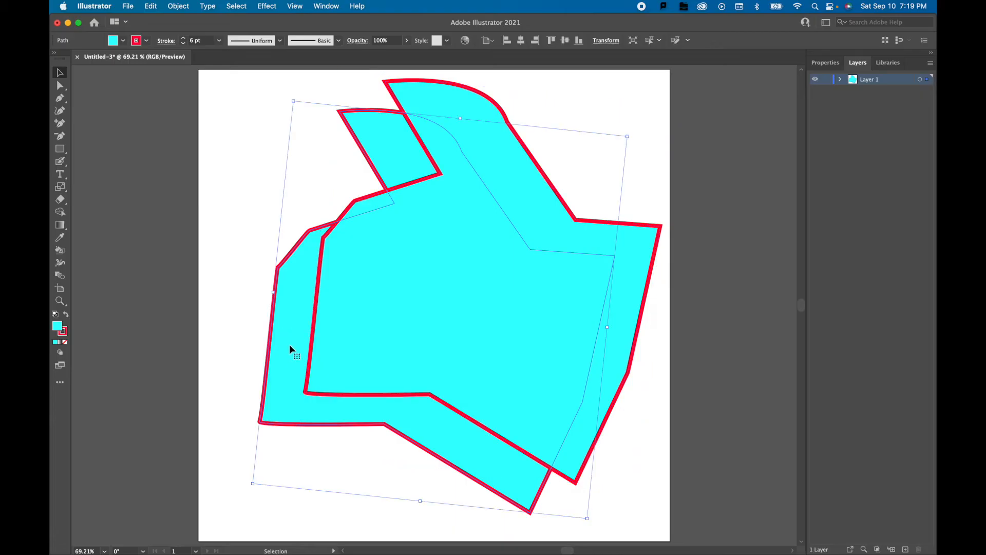
drag(263, 378, 234, 402)
click(626, 285)
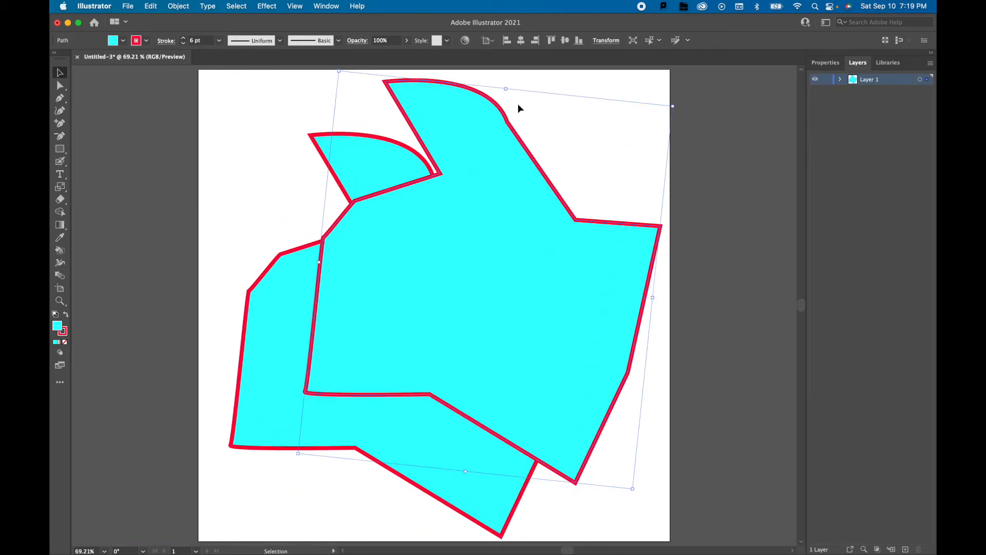
Rotate the overlapping cyan copy clockwise and send it to the back, behind the original shape.
drag(675, 104, 748, 335)
right_click(402, 261)
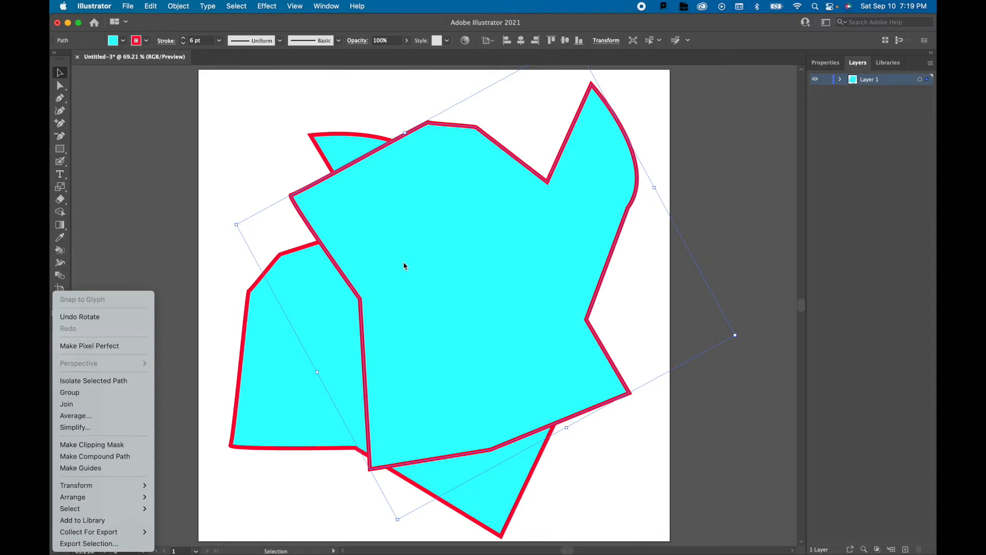
mouse_move(82, 497)
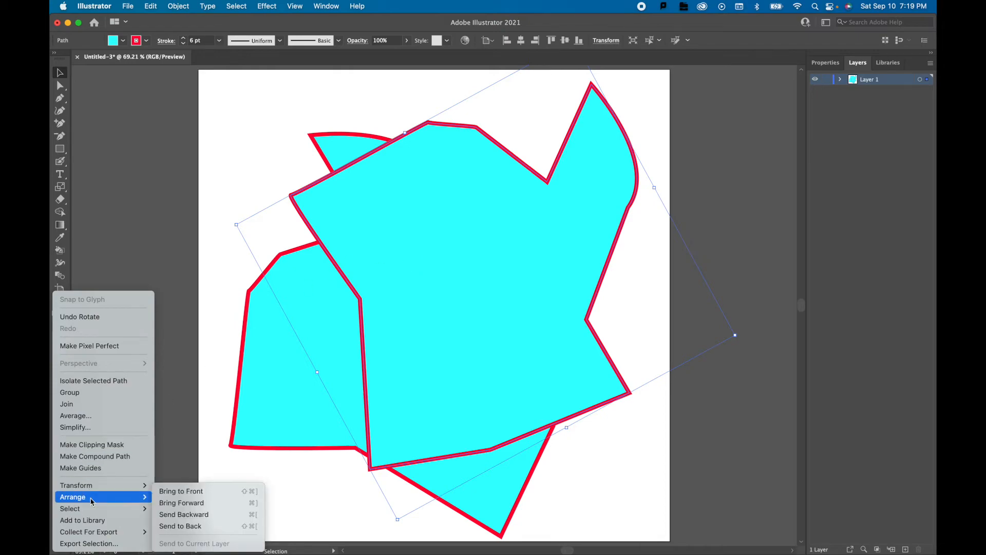
click(174, 526)
click(194, 161)
Nudge the front cyan shape slightly upward and reduce its opacity to 73%.
click(381, 325)
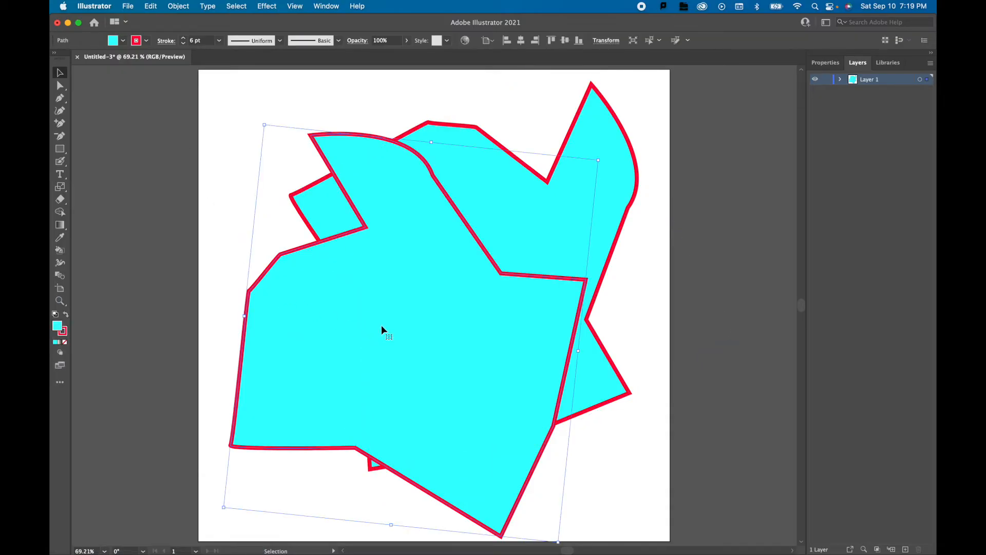
drag(309, 261, 305, 240)
click(406, 40)
mouse_move(405, 56)
mouse_down()
mouse_move(377, 55)
mouse_move(395, 56)
mouse_up()
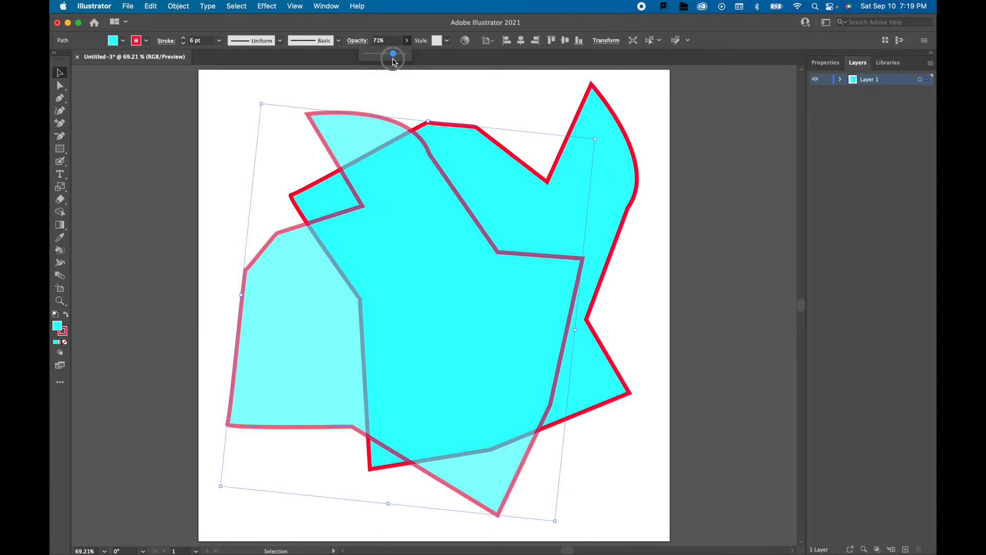
click(475, 94)
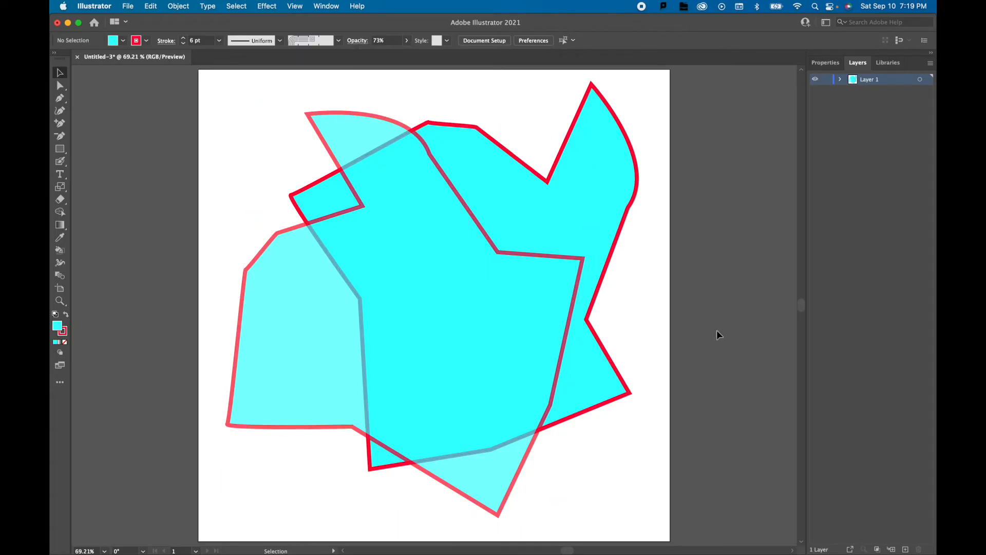
Create a second layer and move the semi-transparent front shape from Layer 1 onto it.
click(906, 549)
click(366, 138)
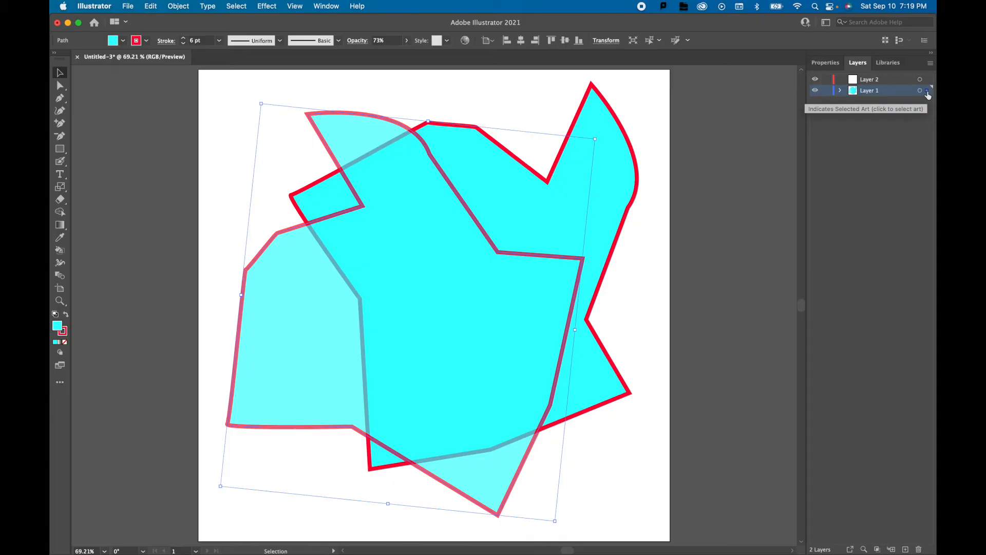
drag(928, 91, 928, 79)
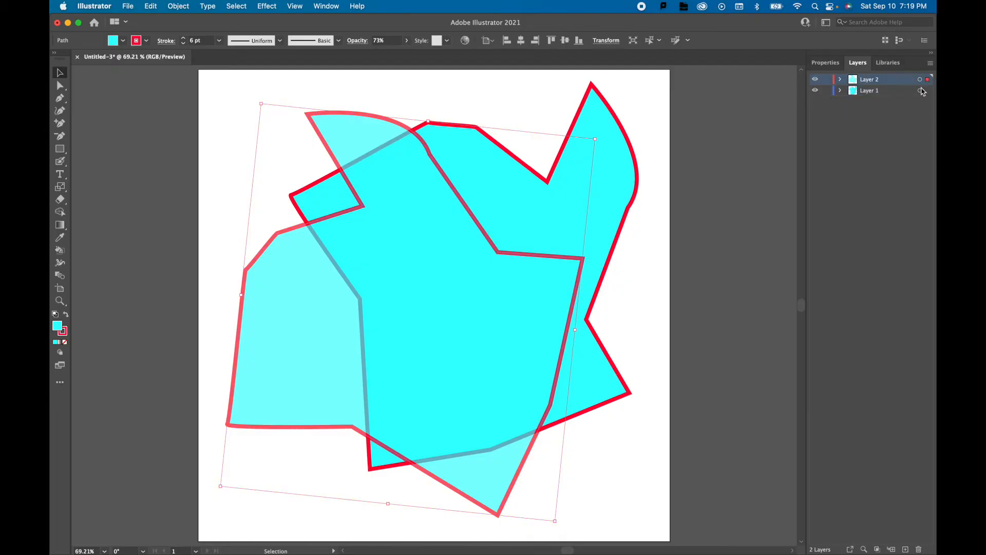
Hide Layer 2 and shift the cyan shape on Layer 1 toward the artboard's left side.
click(816, 80)
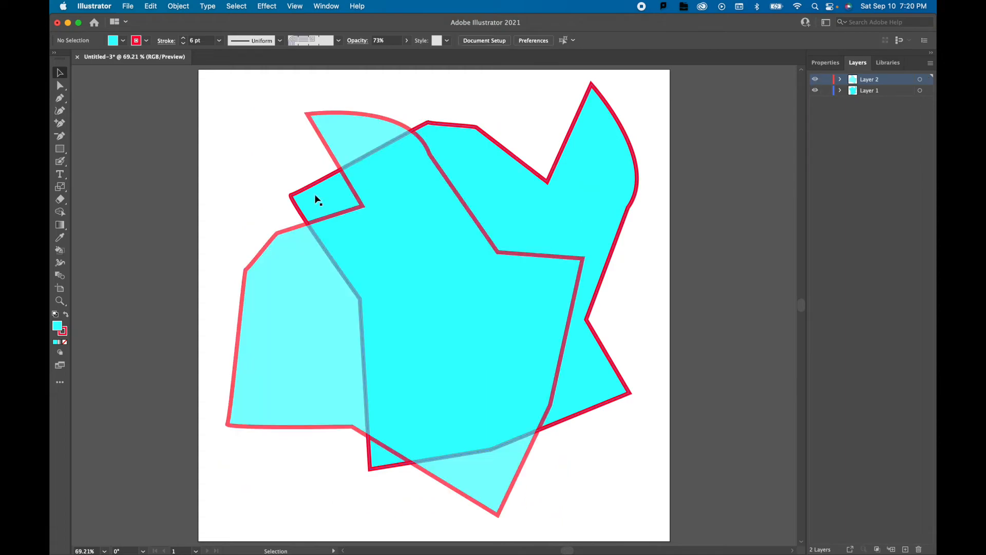
click(814, 81)
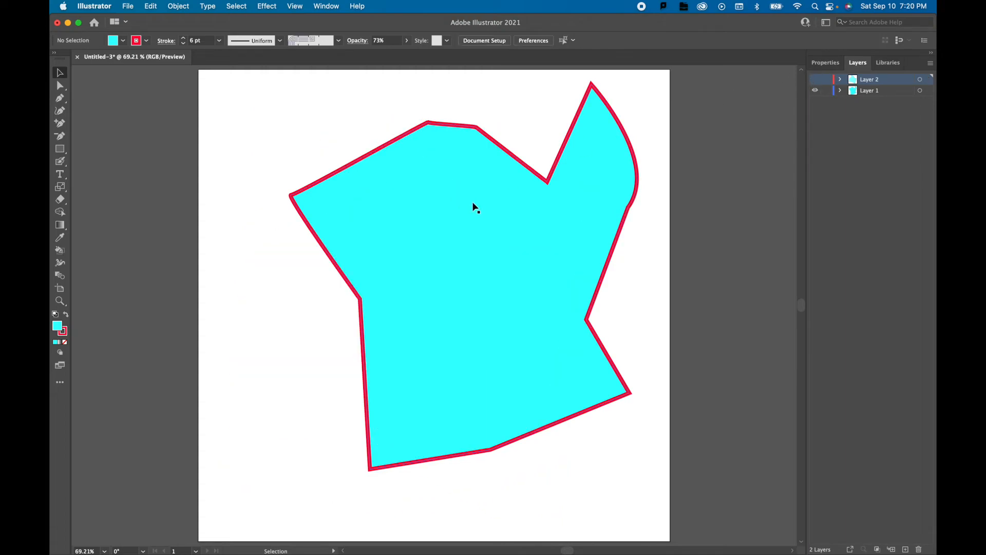
drag(471, 206, 418, 201)
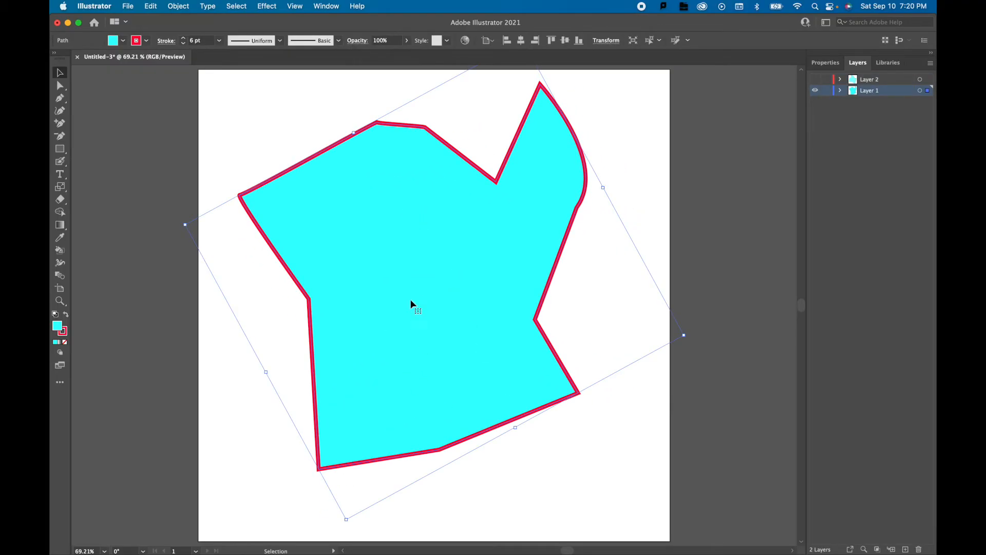
click(513, 476)
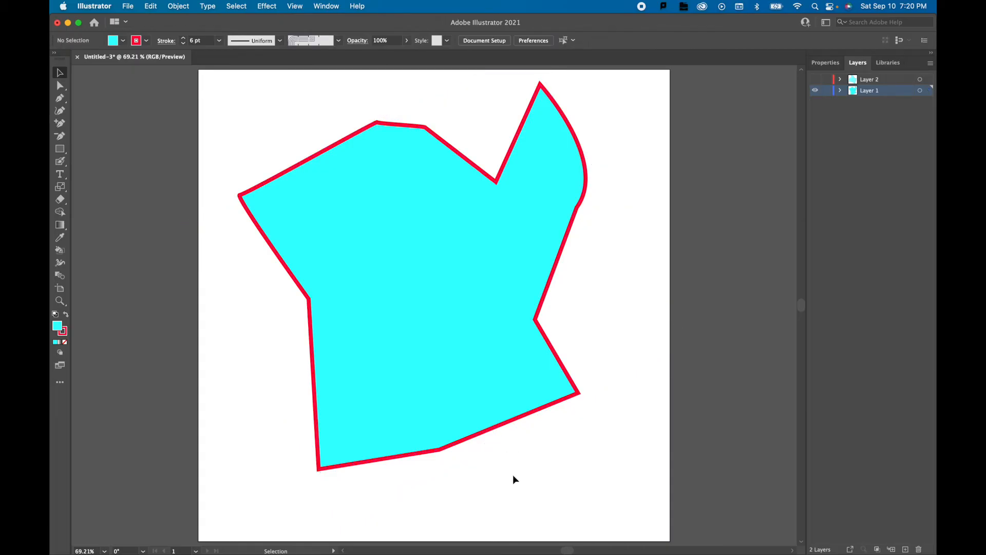
Draw a closed, rounded blob inside the cyan shape with the Curvature tool.
click(60, 110)
click(443, 351)
click(369, 332)
click(317, 248)
click(391, 210)
click(479, 234)
click(487, 298)
click(466, 342)
click(455, 348)
click(443, 351)
Combine the cyan shape and the inner blob into a compound path so the blob cuts a hole.
click(59, 72)
drag(562, 454, 231, 119)
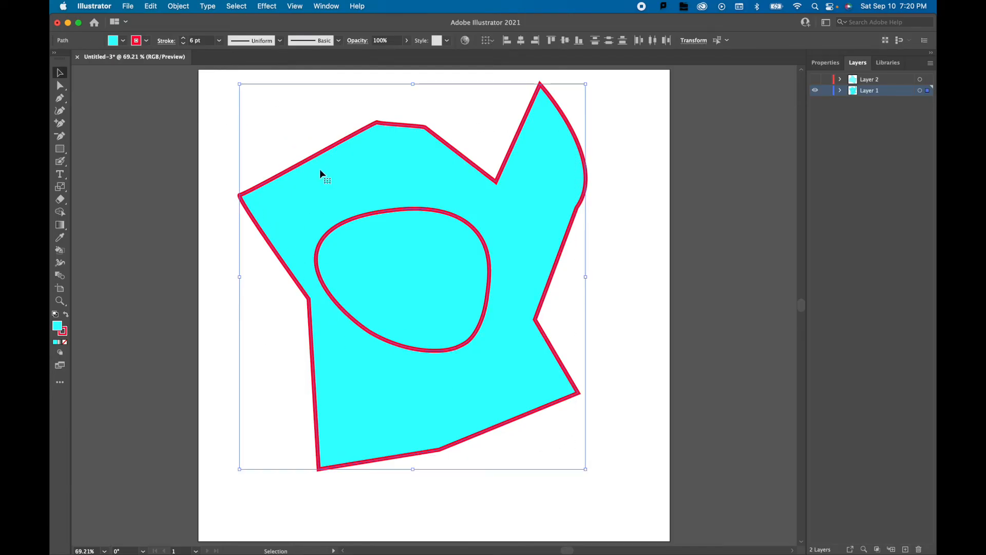
right_click(331, 191)
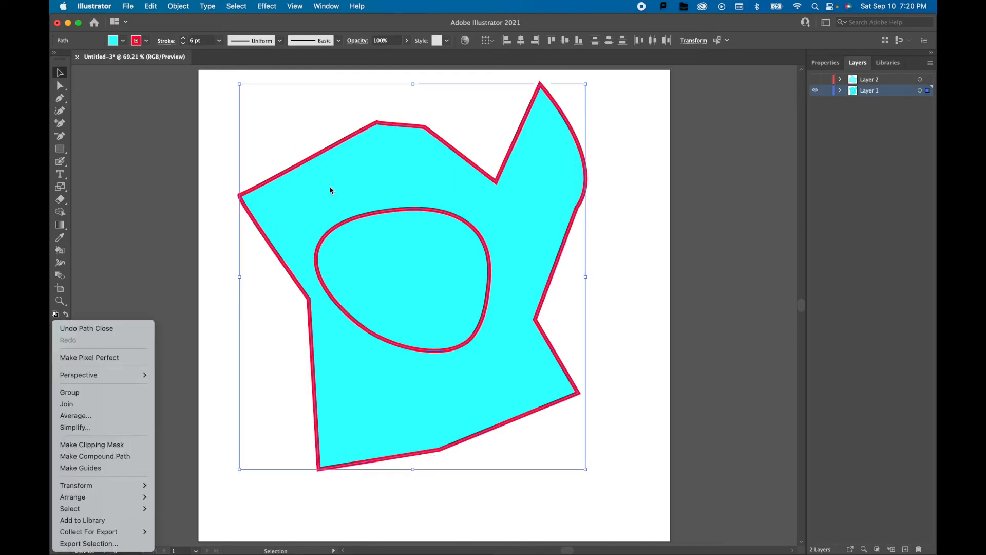
click(103, 457)
click(522, 487)
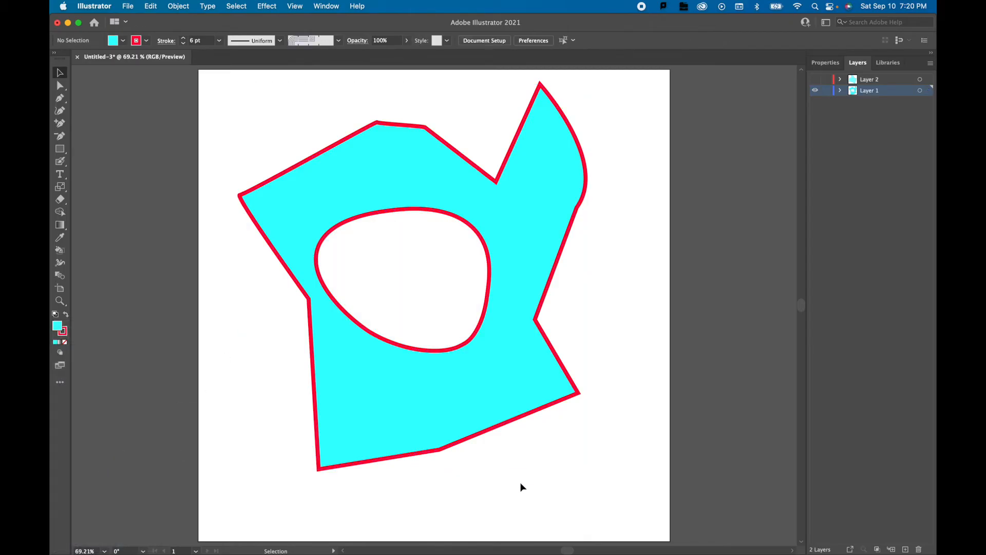
Move the compound shape slightly down and right, and pull the hole's top anchor point down into a heart-like dip.
click(451, 353)
drag(479, 396, 498, 406)
click(60, 85)
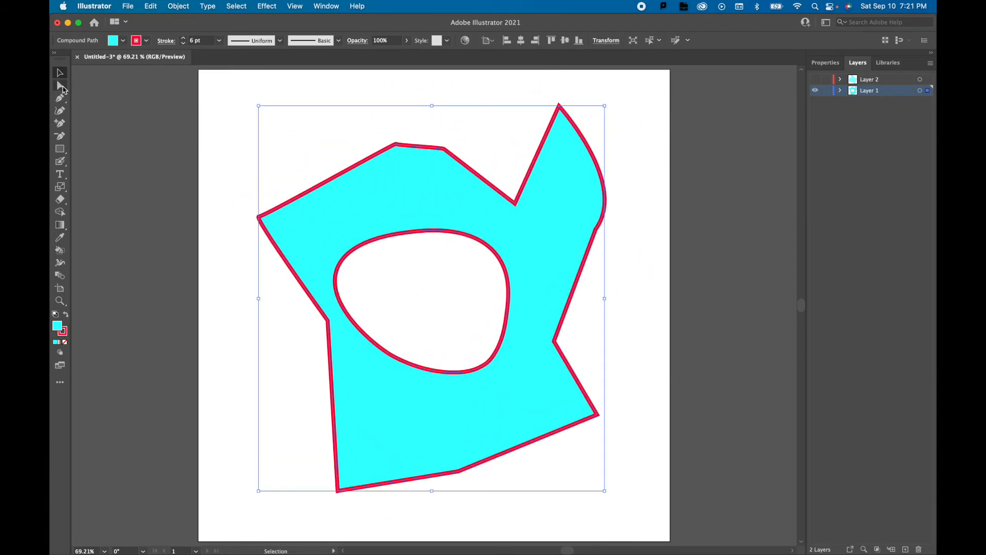
drag(412, 238, 445, 306)
click(498, 148)
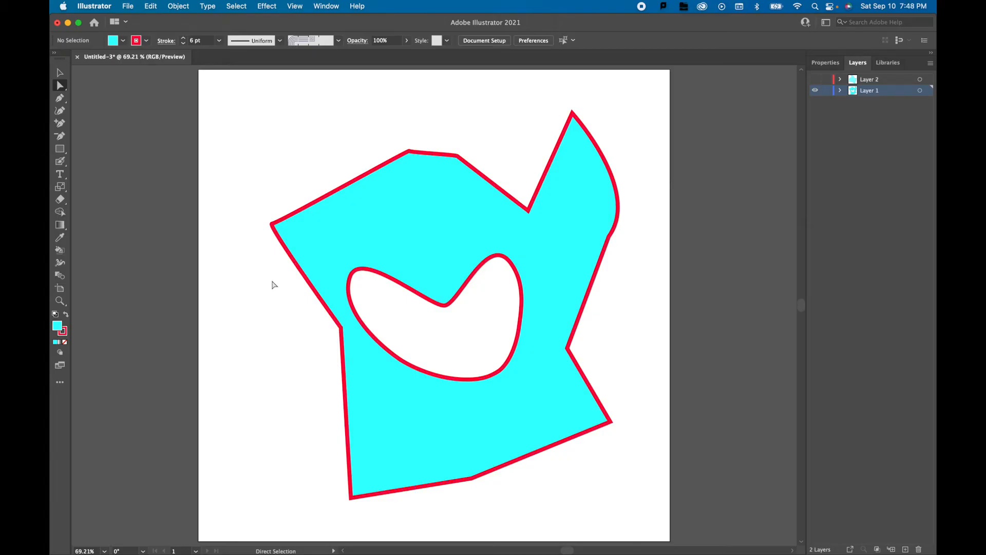
Release the compound path into separate outer and inner shapes.
click(385, 222)
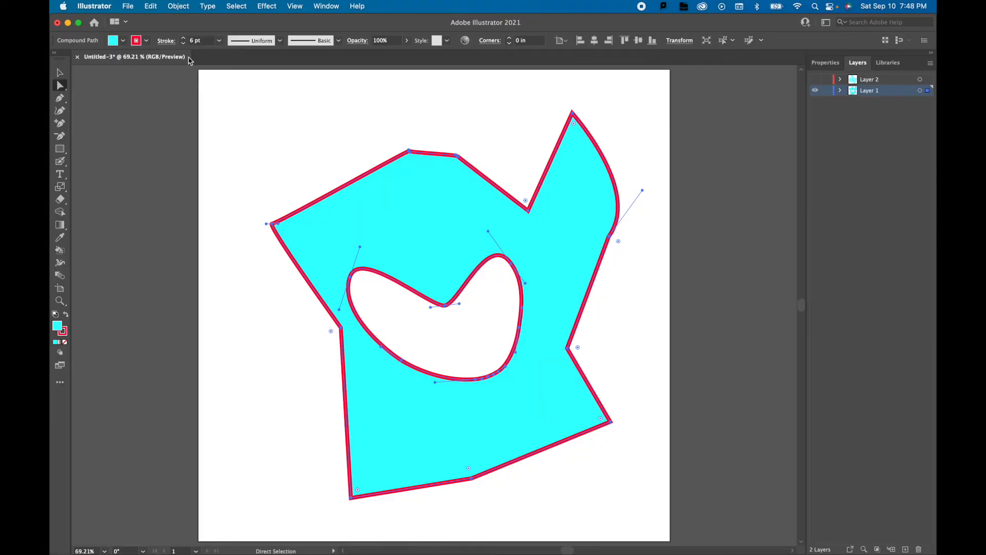
click(178, 6)
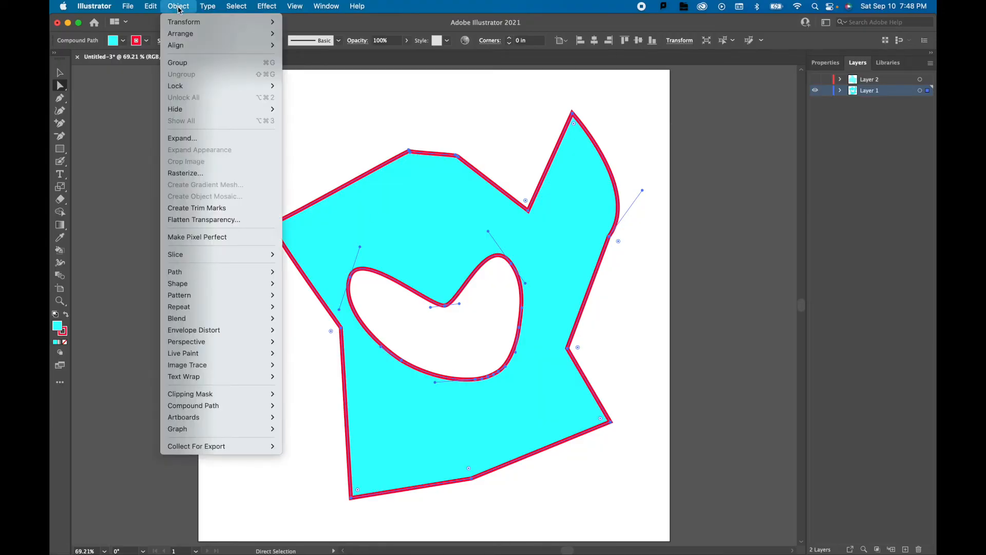
mouse_move(258, 409)
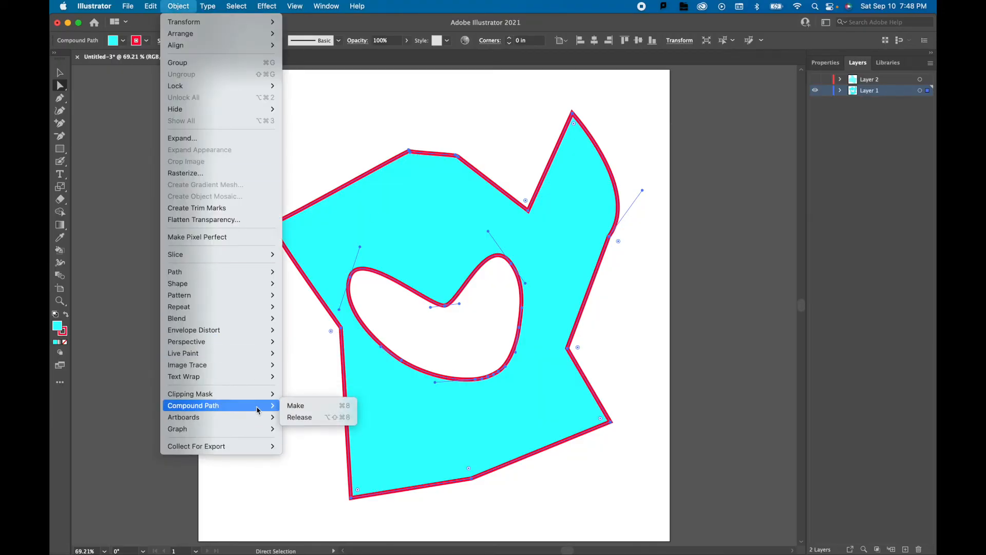
click(308, 417)
click(301, 389)
Select the inner heart-like shape, move it aside and delete it.
click(398, 295)
key(v)
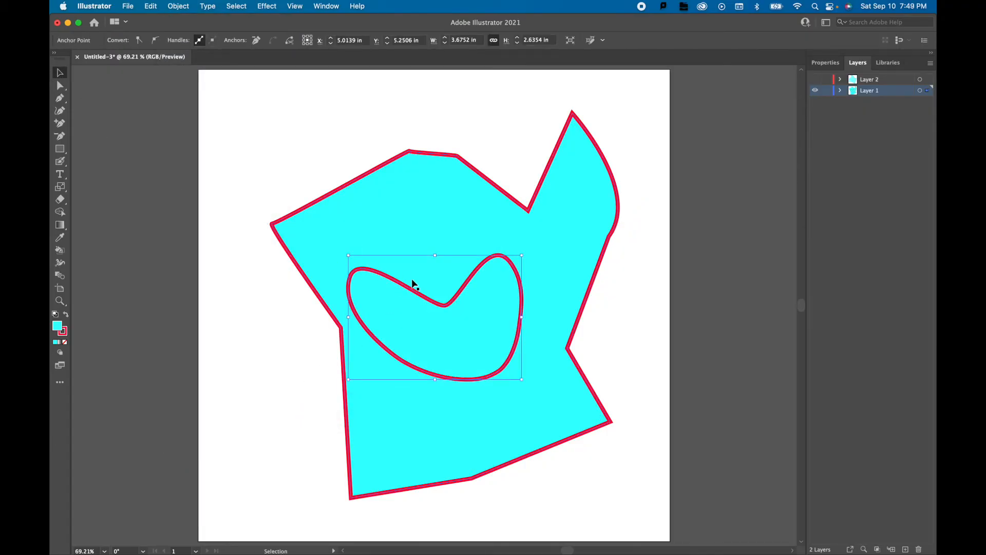
drag(409, 289, 270, 364)
key(Delete)
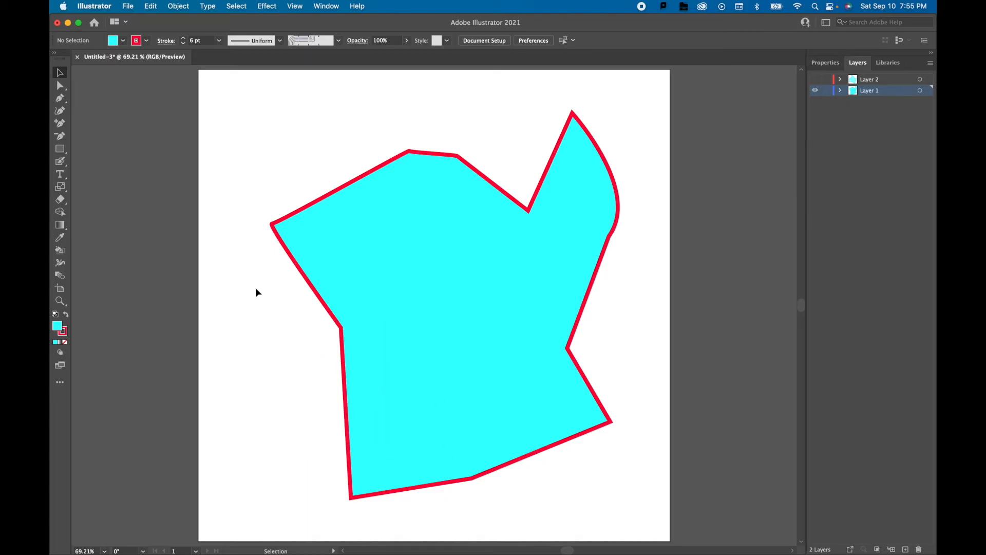
Delete the cyan shapes on Layer 1 and the hidden Layer 2, and remove the emptied Layer 2.
click(491, 277)
key(Delete)
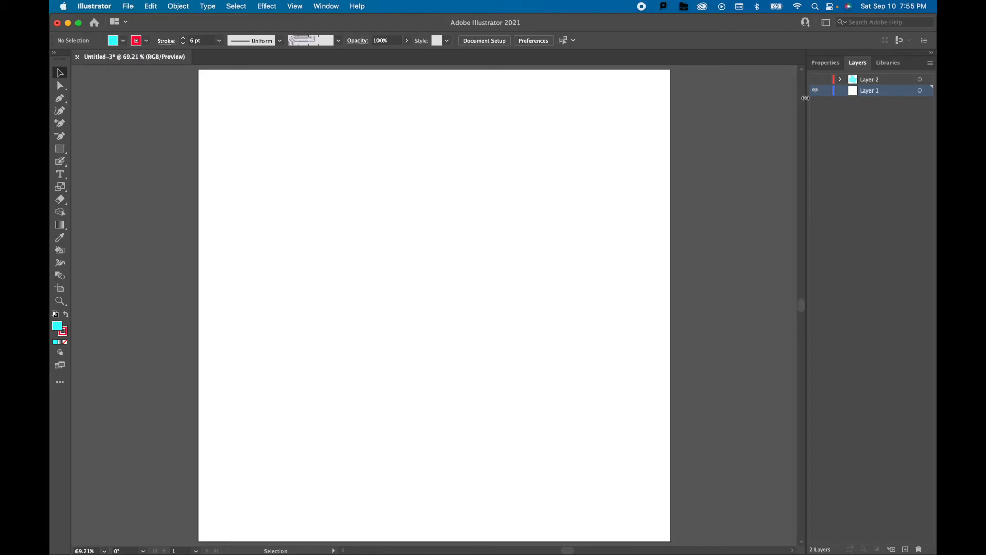
click(816, 80)
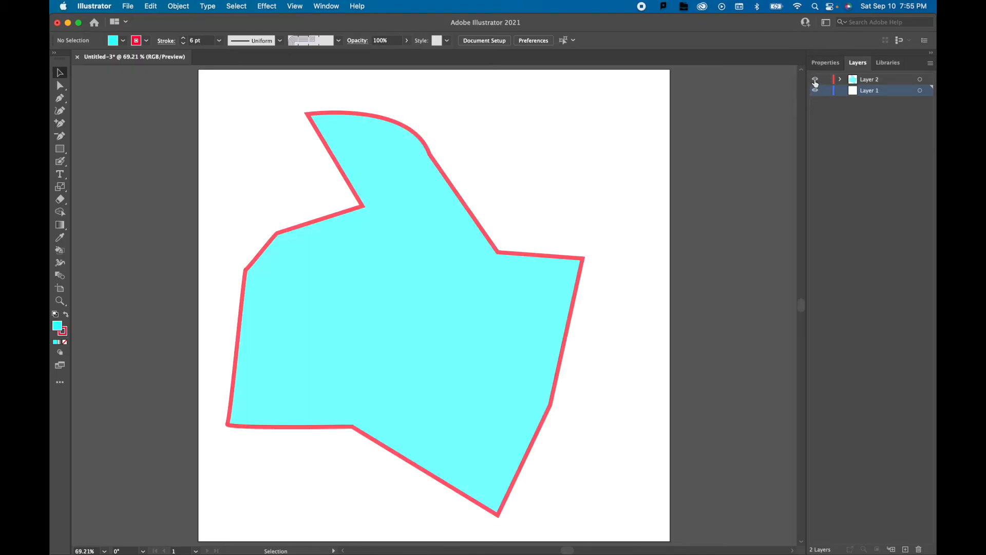
click(313, 363)
key(Delete)
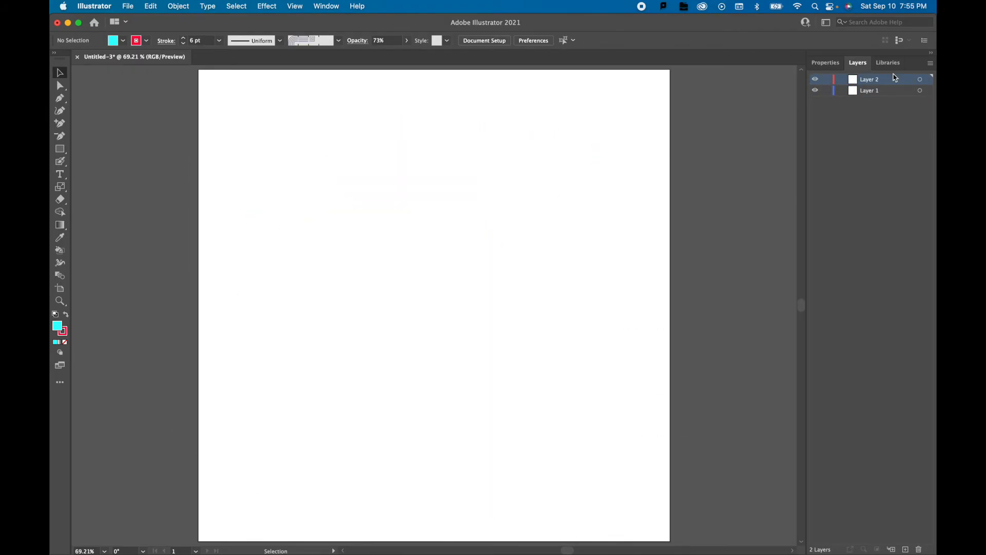
click(919, 549)
Place GingerDiagram.jpg from the Diagrams in Illustrator folder as a linked image on the artboard.
click(128, 6)
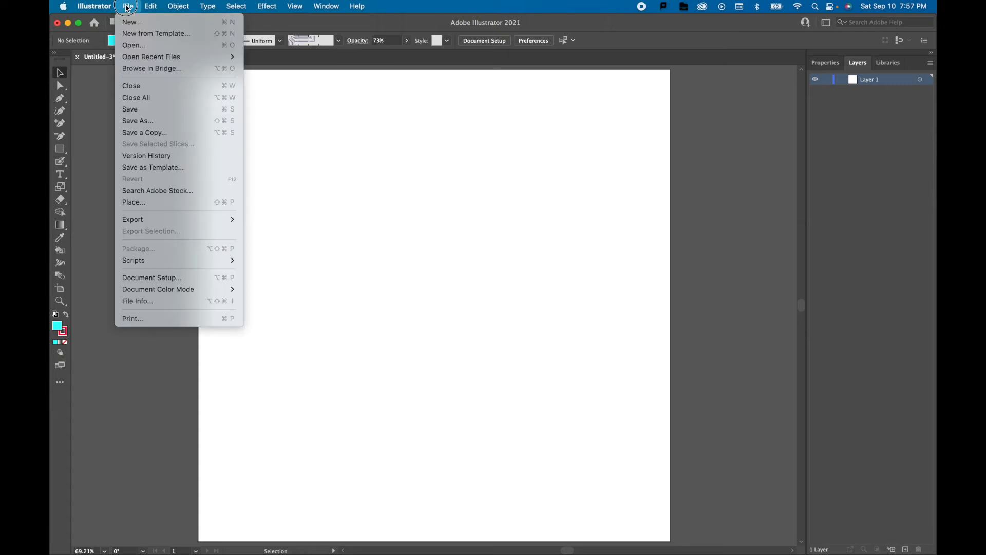
click(154, 203)
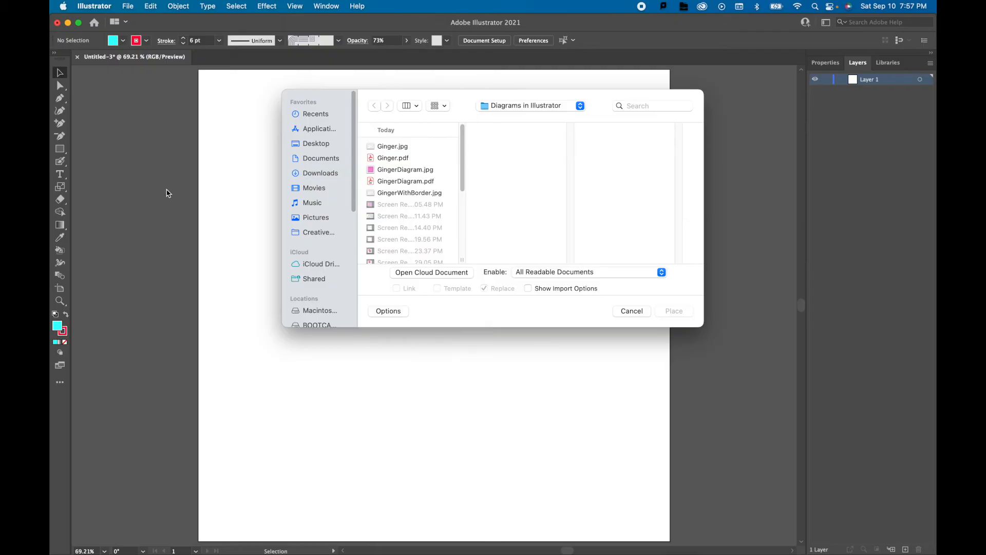
click(383, 170)
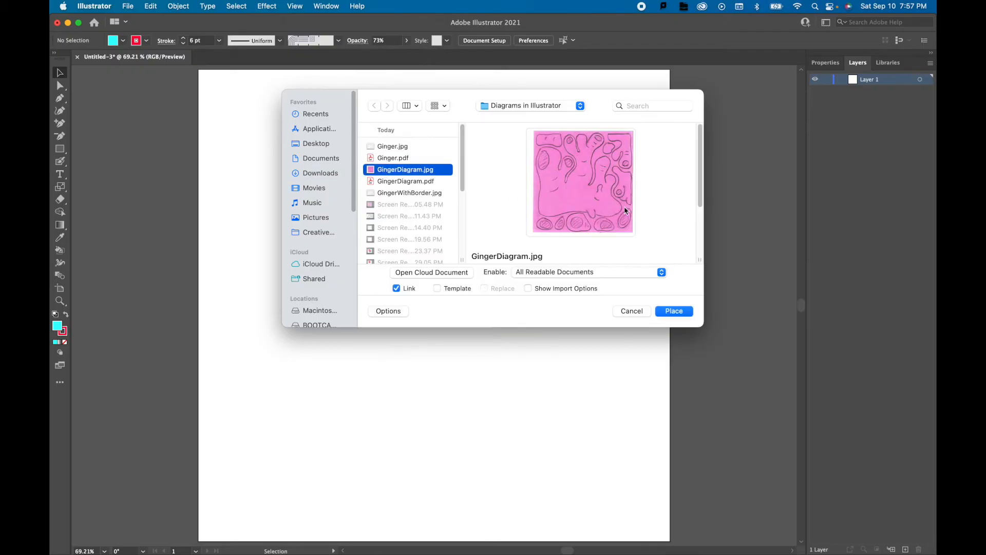
click(683, 311)
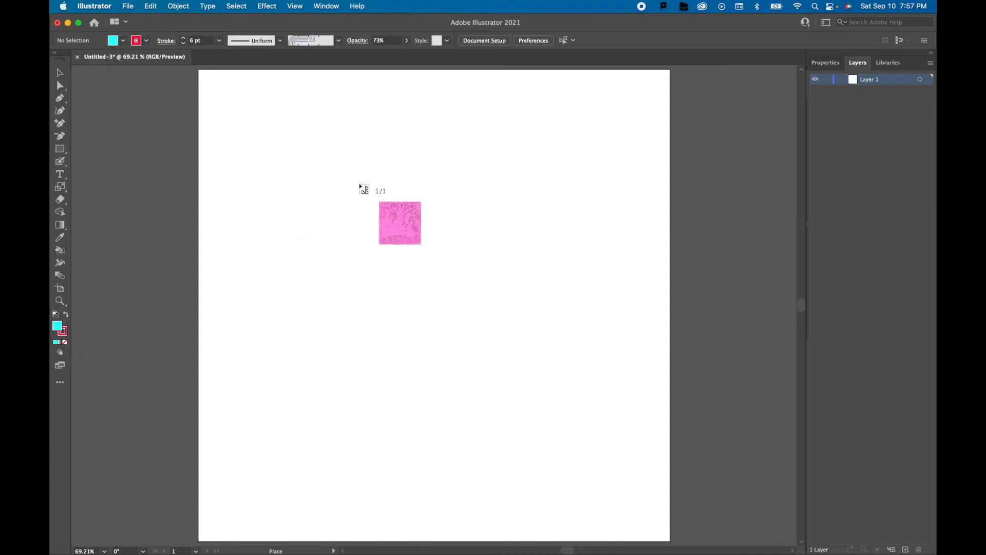
click(359, 184)
Scale the placed diagram proportionally and align it to the artboard corners so it fills the whole artboard.
drag(488, 251, 212, 146)
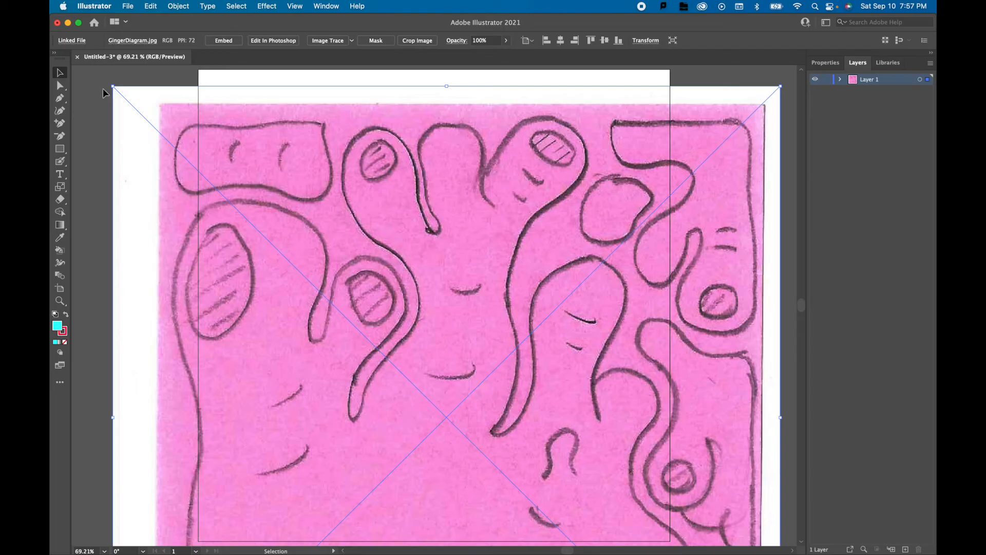
drag(112, 87, 434, 271)
drag(566, 453, 334, 120)
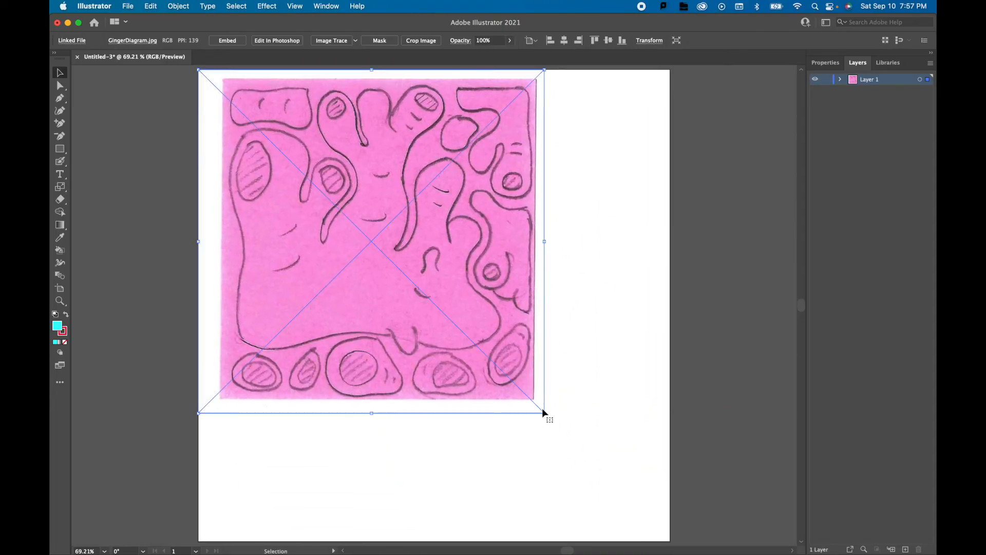
drag(545, 413, 672, 540)
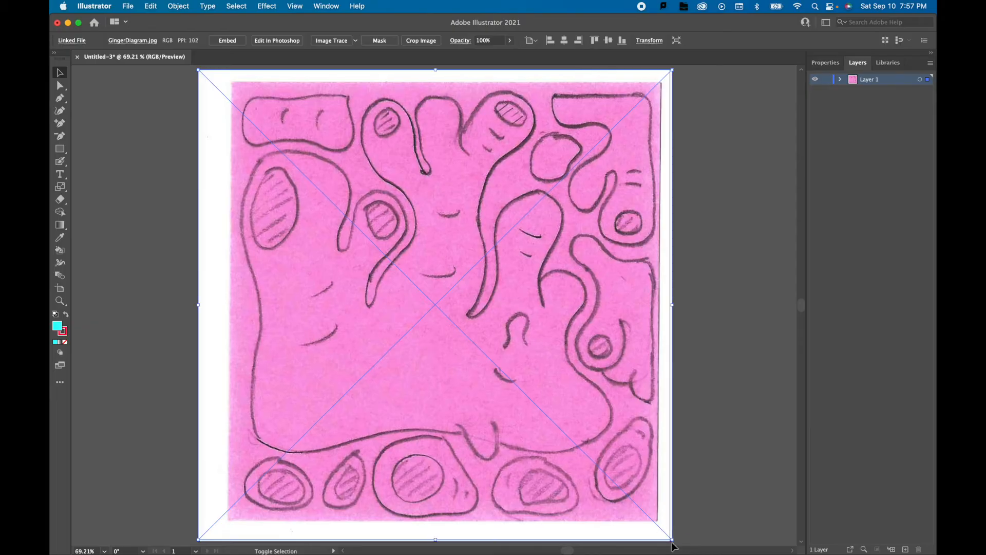
click(723, 458)
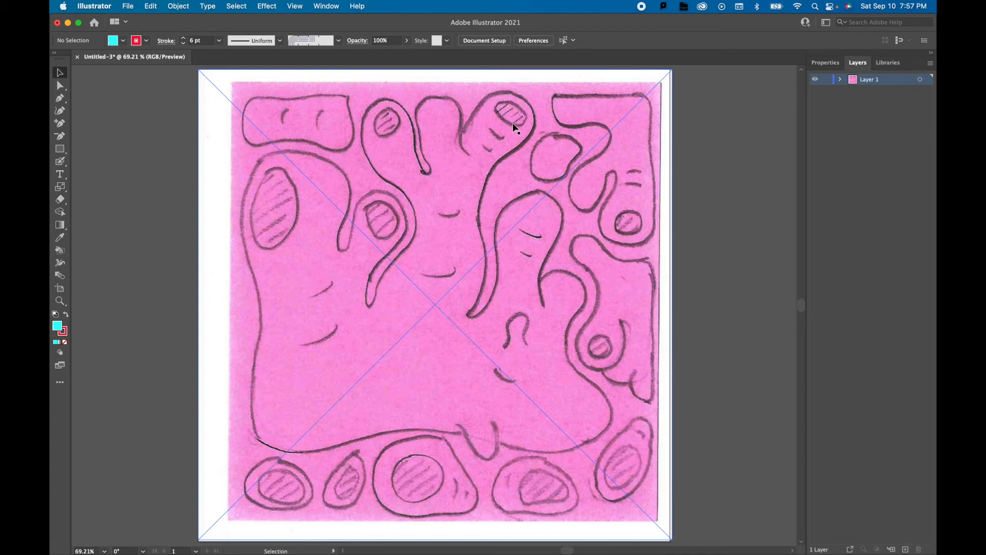
Select the placed diagram and add a new layer above its layer.
click(453, 214)
mouse_move(439, 216)
mouse_down()
mouse_move(456, 239)
mouse_move(434, 223)
mouse_move(452, 216)
mouse_up()
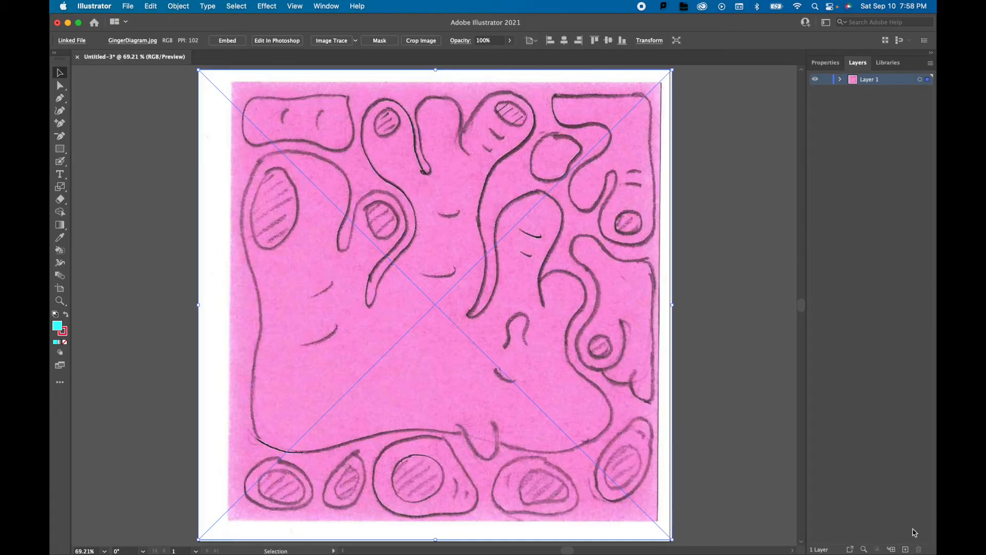
mouse_move(907, 552)
click(906, 550)
click(870, 96)
click(549, 184)
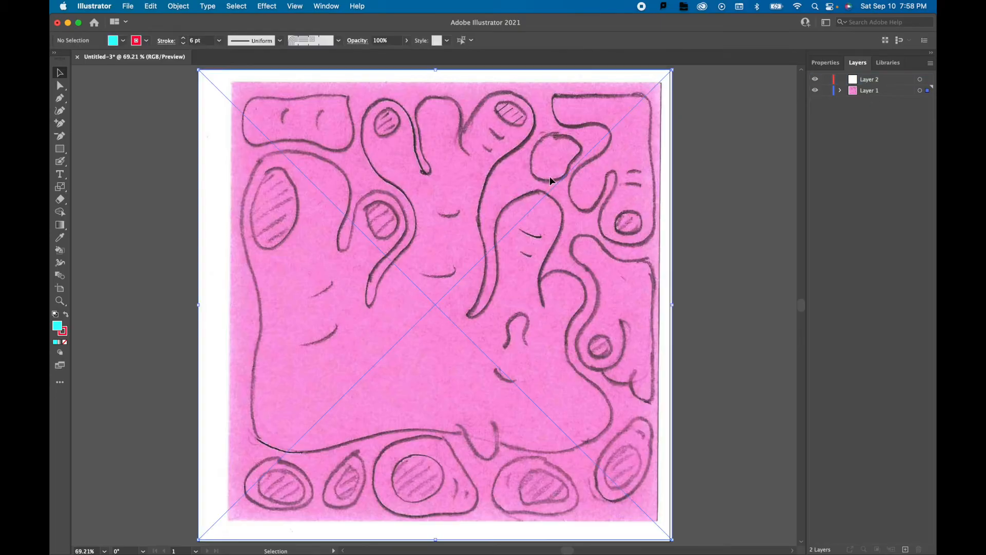
Reduce the placed diagram's opacity to 39% and lock its layer, Layer 1.
click(510, 40)
drag(509, 53, 487, 56)
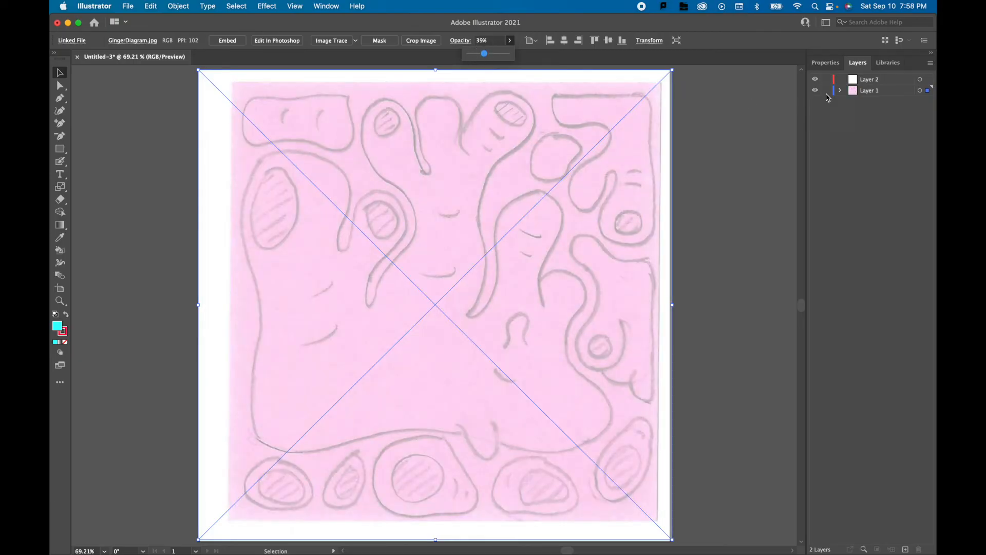
click(826, 91)
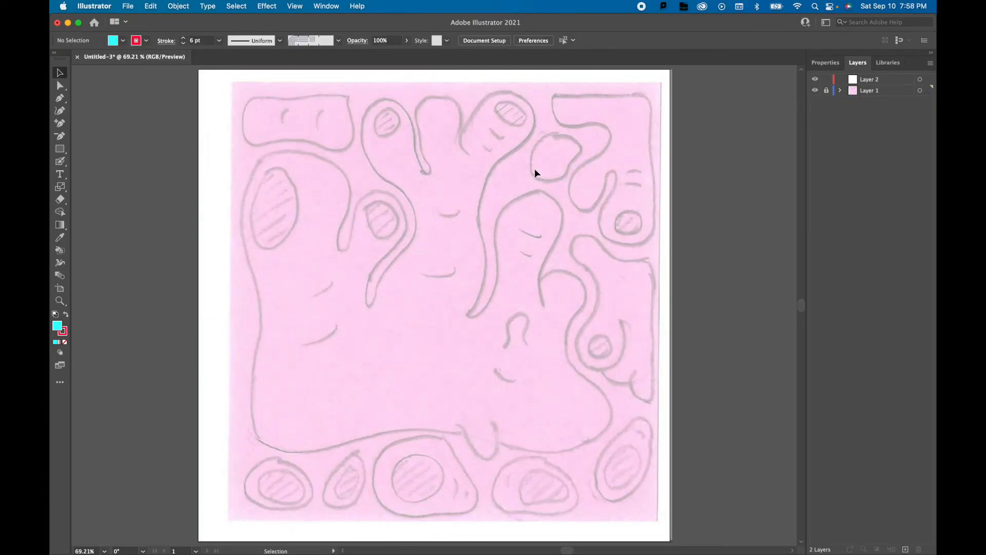
Make Layer 2 active and choose the Curvature tool with a black stroke for tracing the sketch.
click(891, 82)
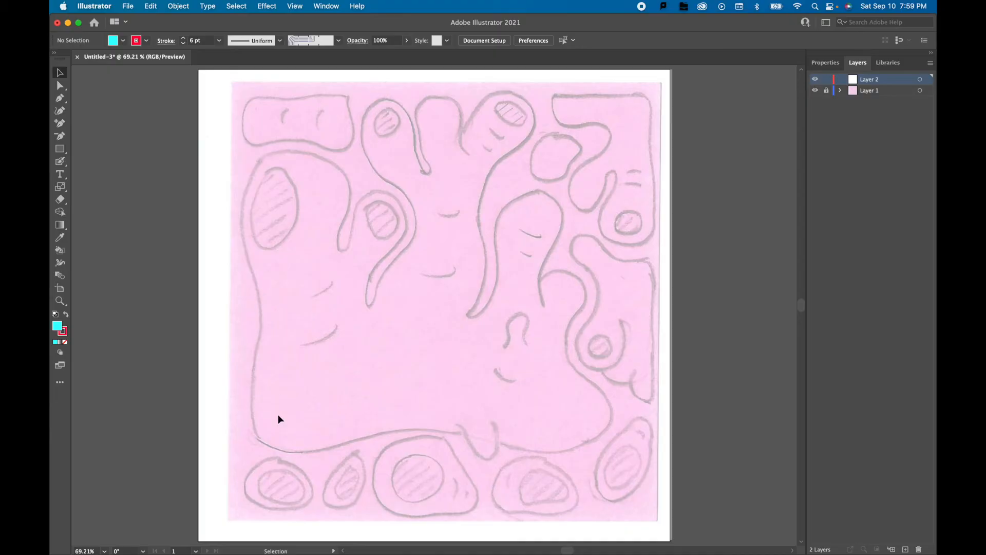
scroll(247, 521, up, 5)
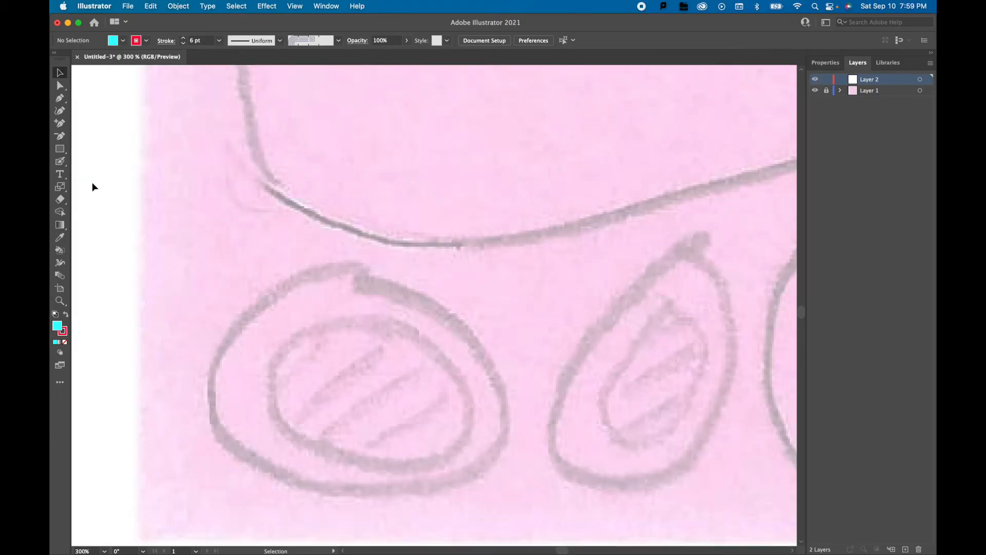
click(61, 111)
click(148, 42)
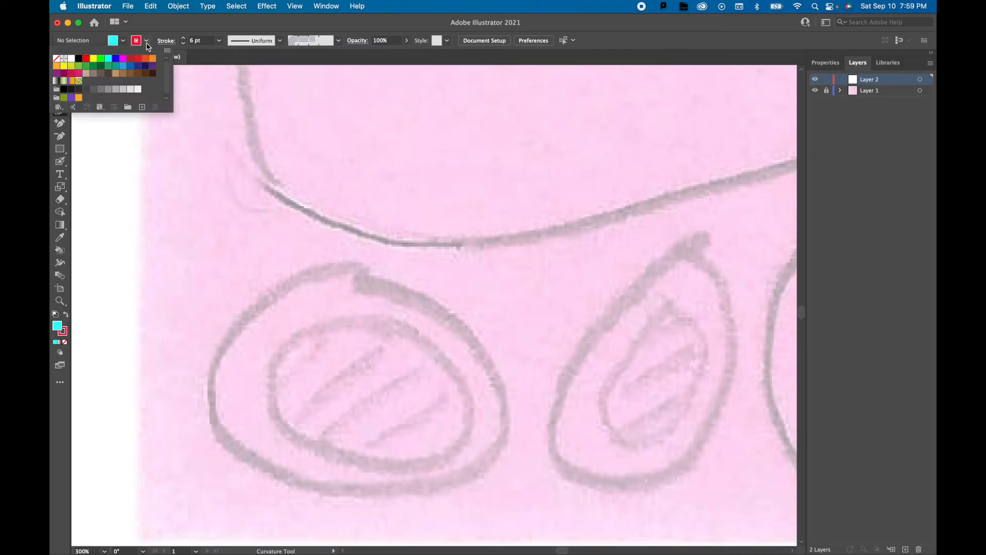
click(79, 62)
click(67, 331)
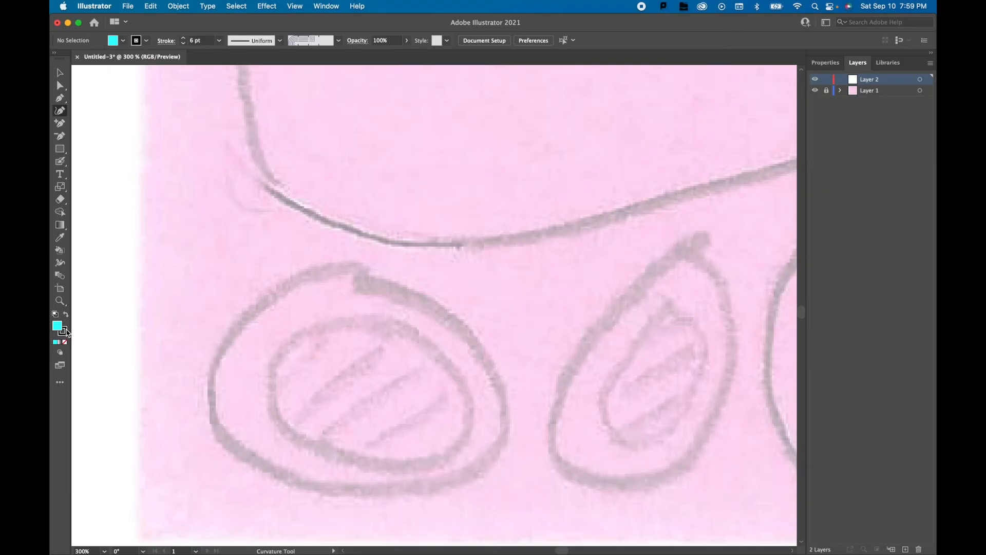
double_click(66, 332)
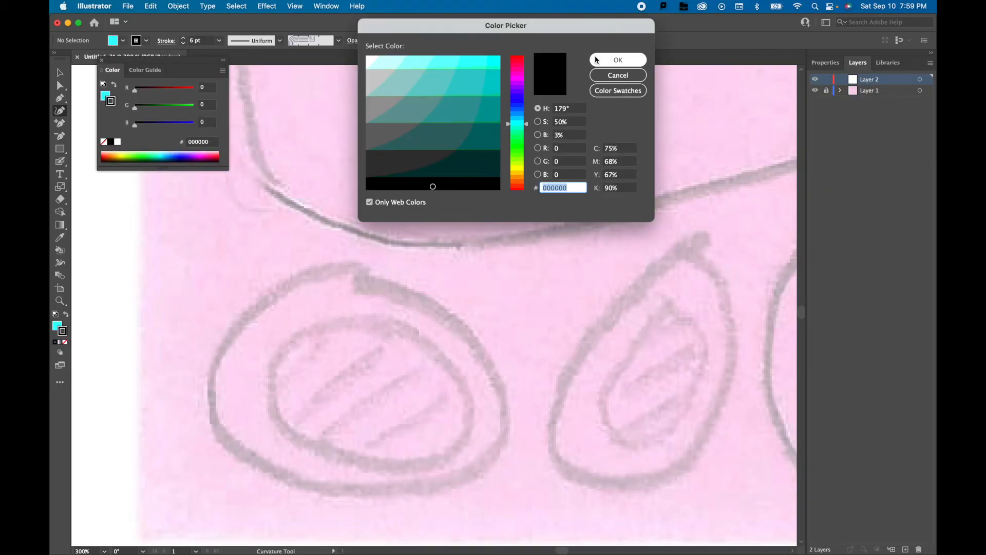
click(596, 59)
click(102, 59)
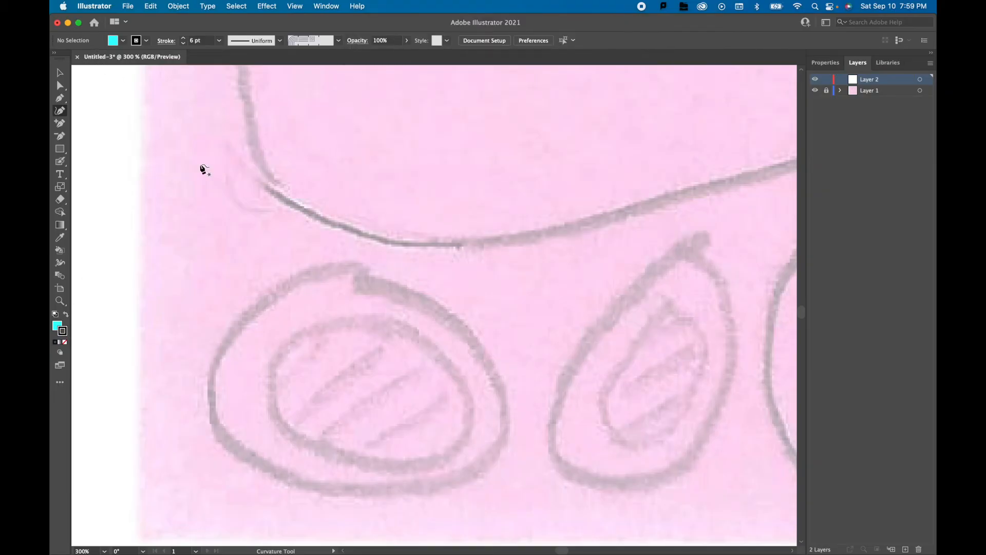
Trace the outer outline of the sketch's bottom-left oval as a closed nine-point path with the Curvature tool.
click(403, 485)
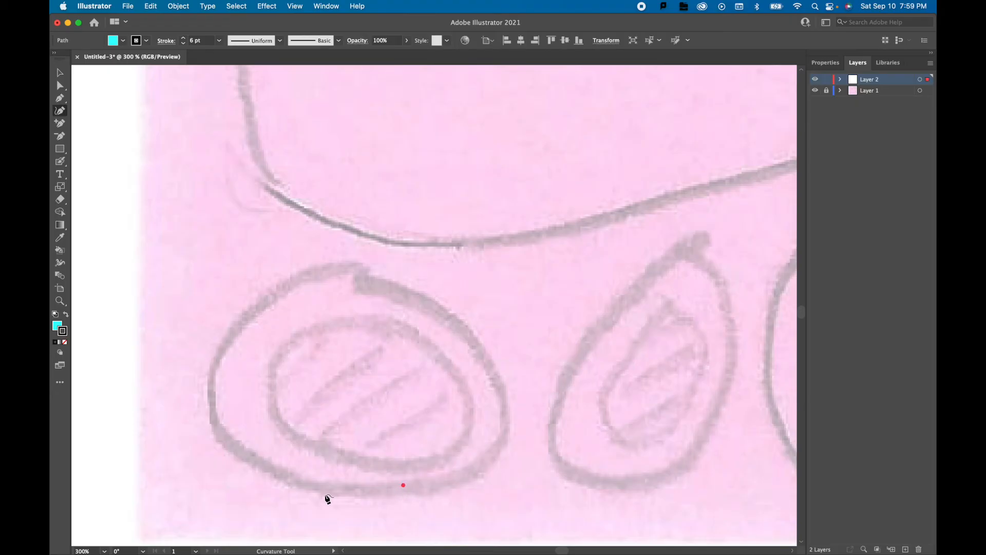
click(309, 486)
click(232, 445)
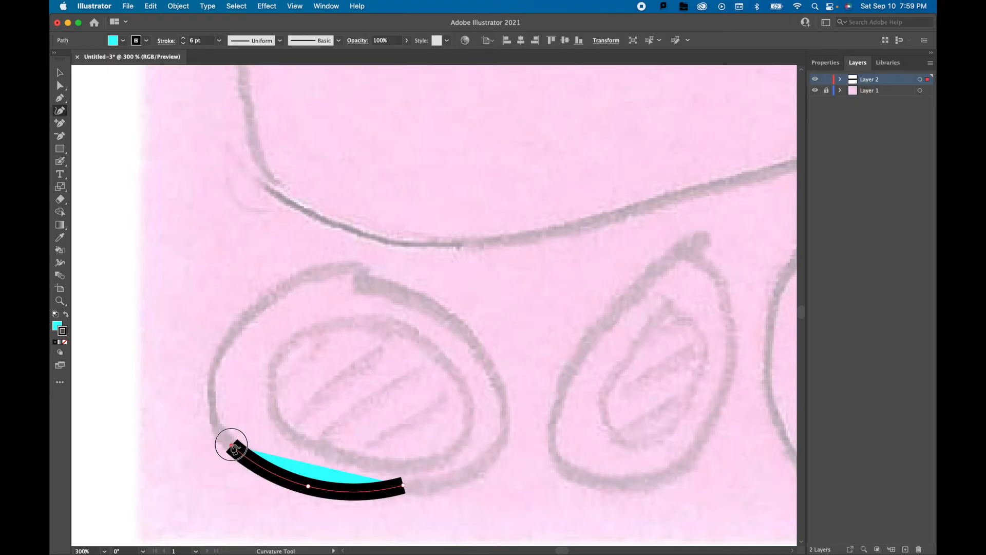
click(214, 362)
click(279, 288)
click(346, 271)
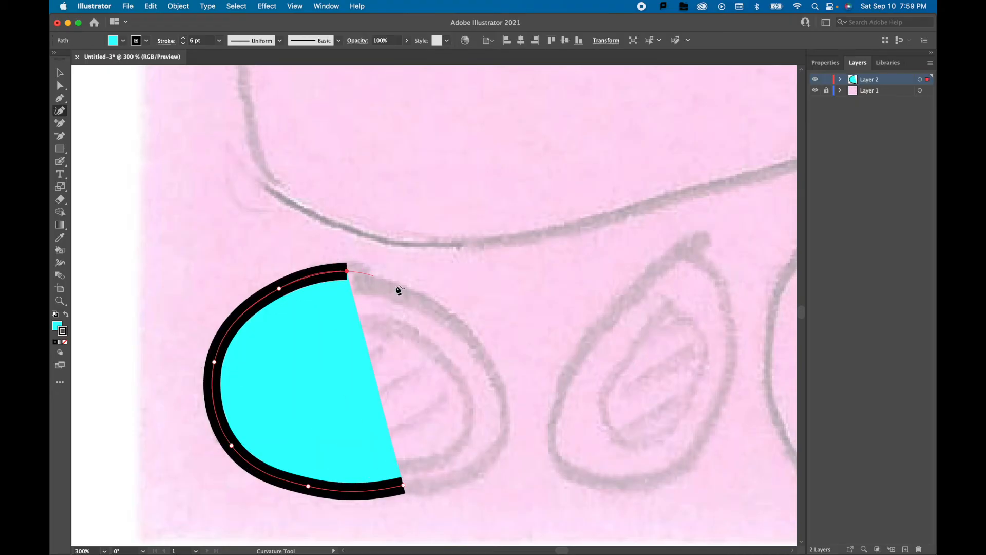
click(419, 298)
click(482, 355)
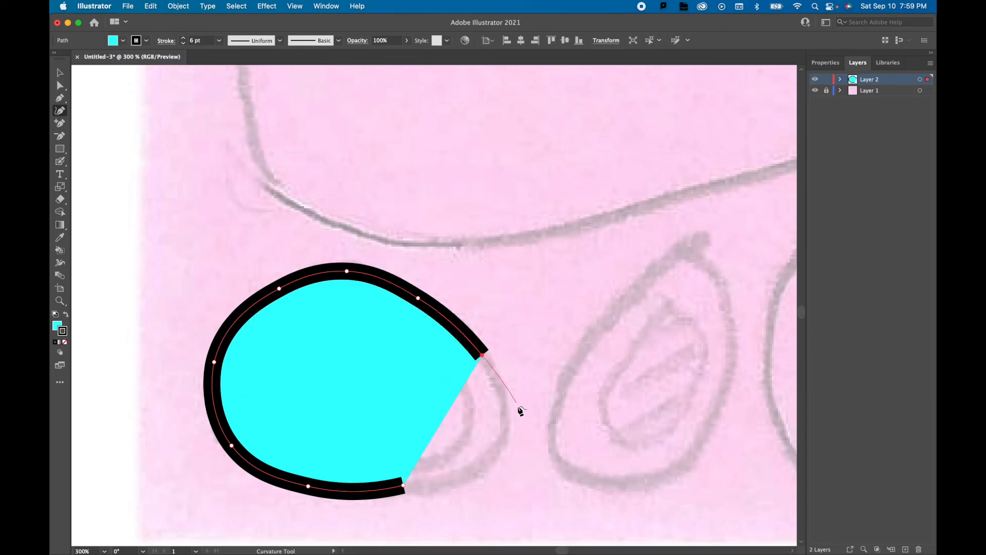
click(504, 433)
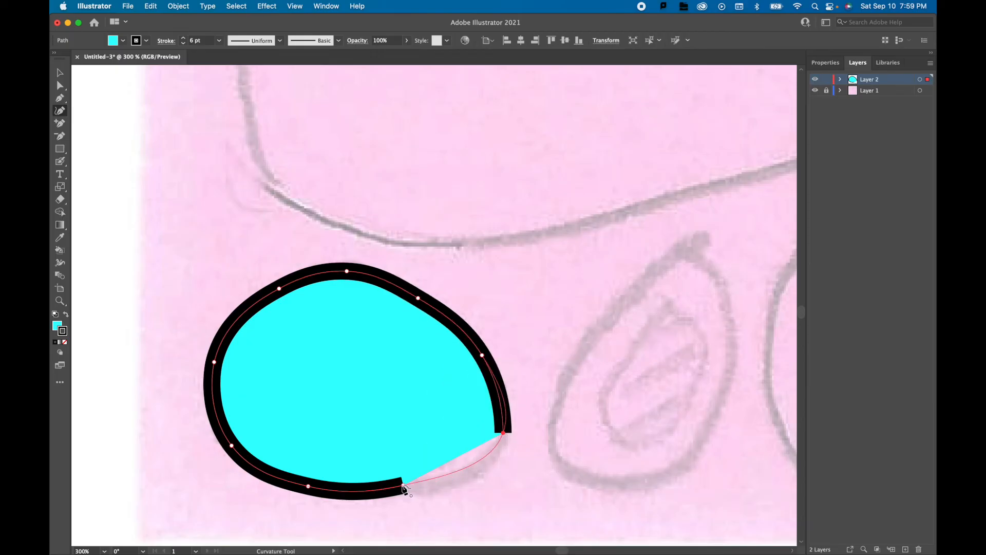
click(403, 487)
Remove the fill from the traced outer oval and reduce its stroke to 4 pt.
click(60, 72)
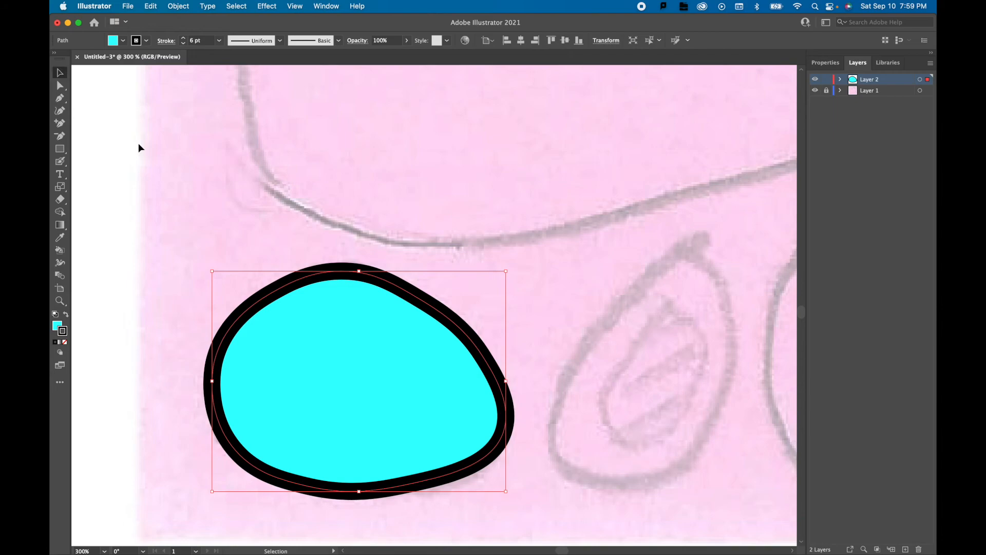
double_click(57, 326)
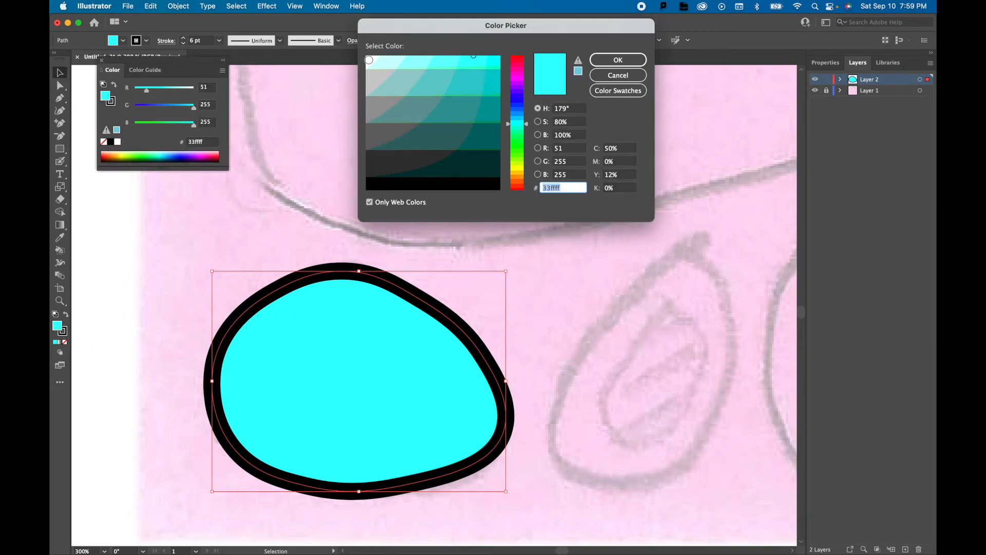
click(618, 77)
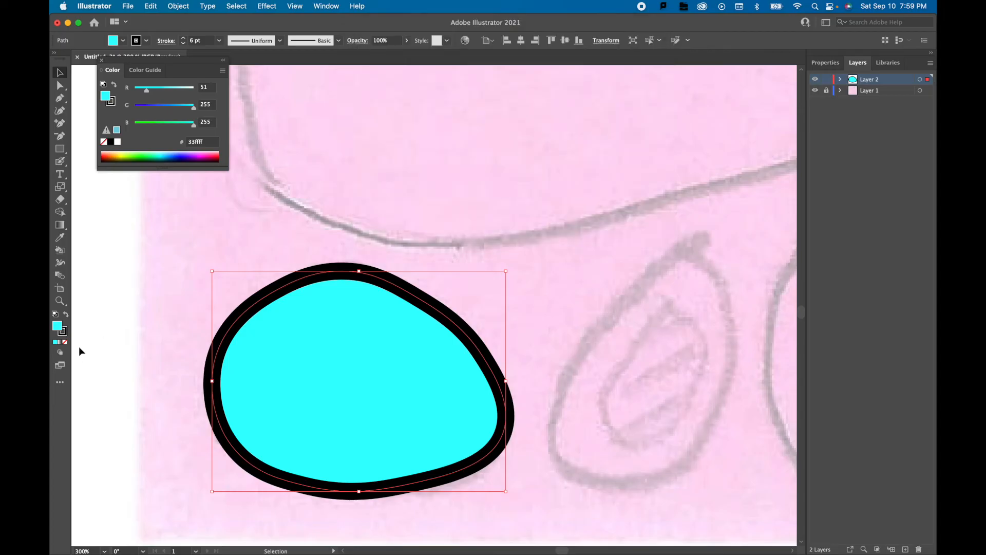
click(66, 342)
click(286, 289)
click(285, 284)
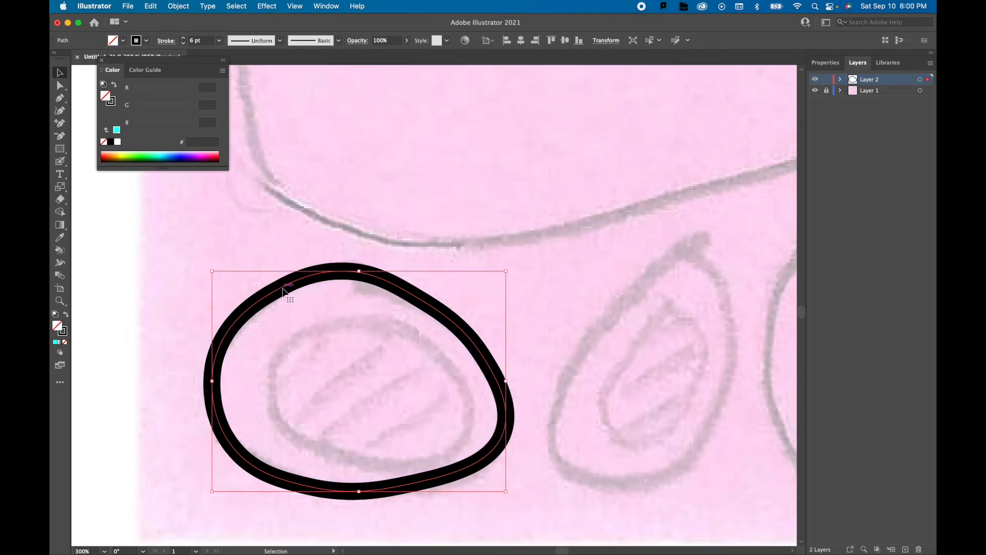
click(183, 45)
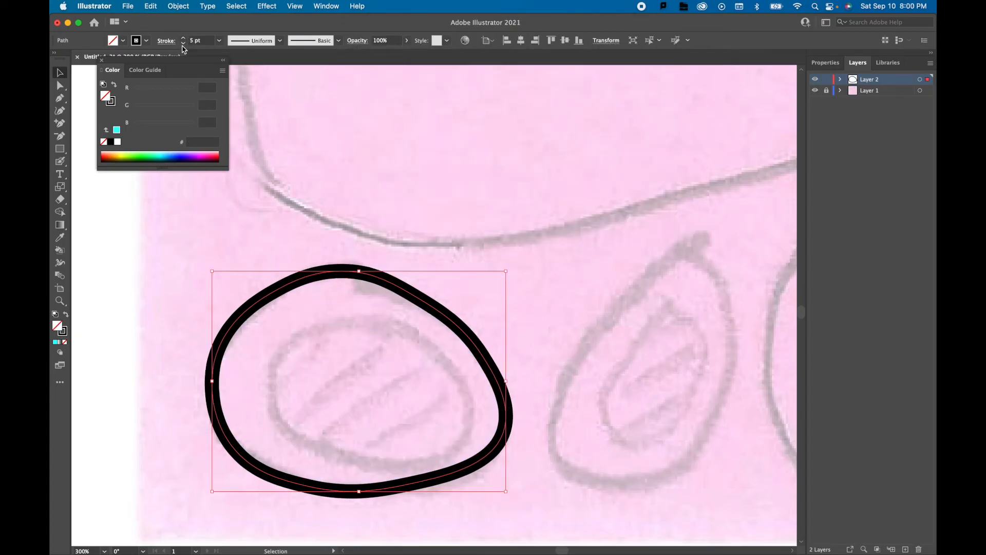
click(183, 43)
Reselect the outer oval and nudge it two steps right and two steps down.
click(227, 187)
click(319, 278)
key(Right)
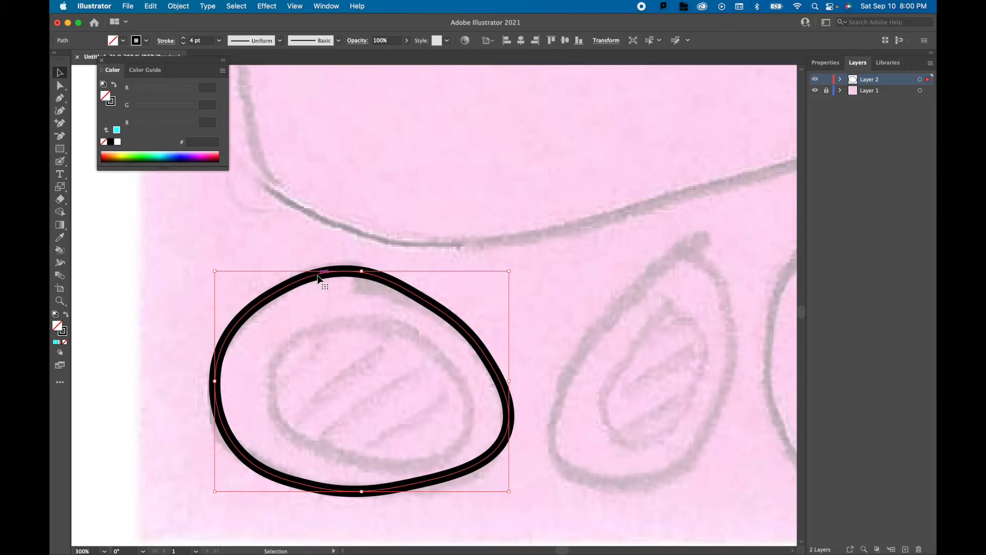
key(Down)
key(Down)
key(Right)
Trace the inner oval of the bottom-left shape as a closed seven-point path with the Curvature tool.
key(shift+grave)
click(391, 463)
click(310, 443)
click(269, 376)
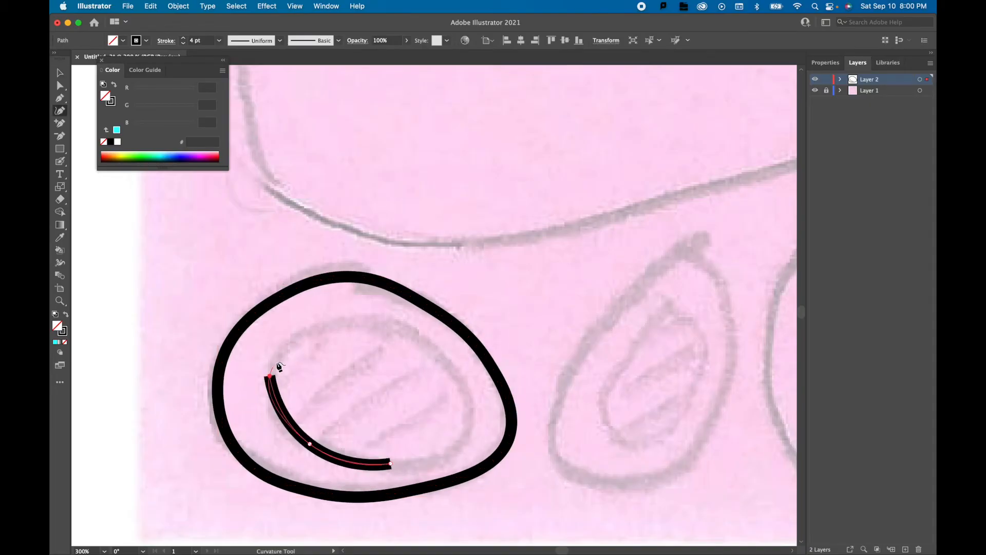
click(340, 325)
click(417, 336)
click(463, 392)
click(454, 449)
click(391, 464)
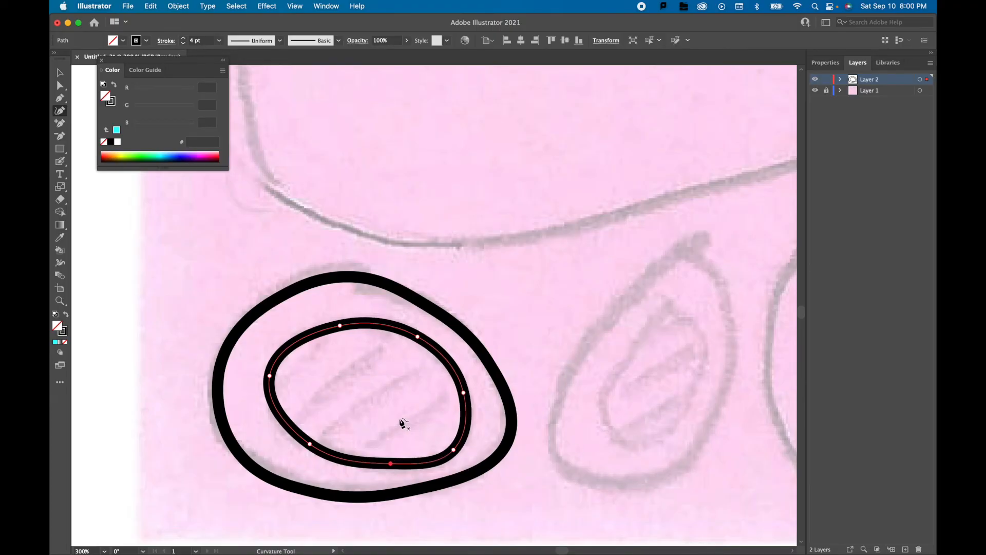
Move the inner oval's lower-right anchor point slightly up and inward to smooth the curve.
click(60, 85)
drag(453, 450, 452, 444)
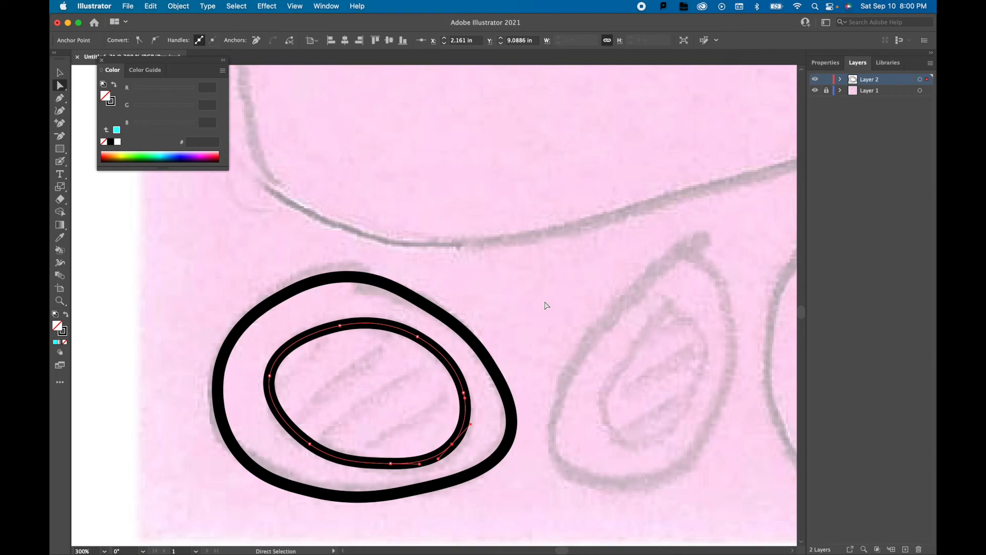
click(546, 299)
Select the inner oval and fill it with cyan 33ffff.
click(400, 331)
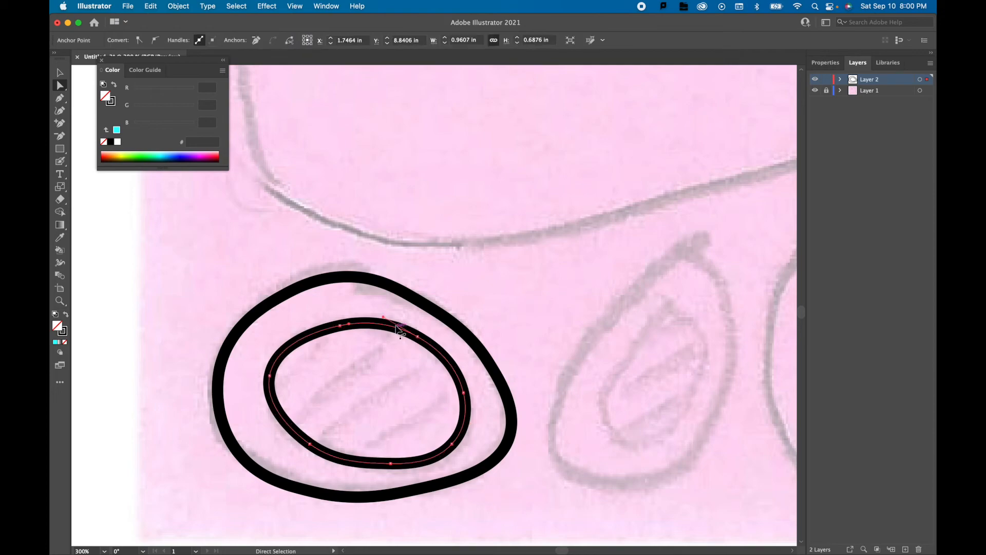
double_click(61, 330)
click(485, 62)
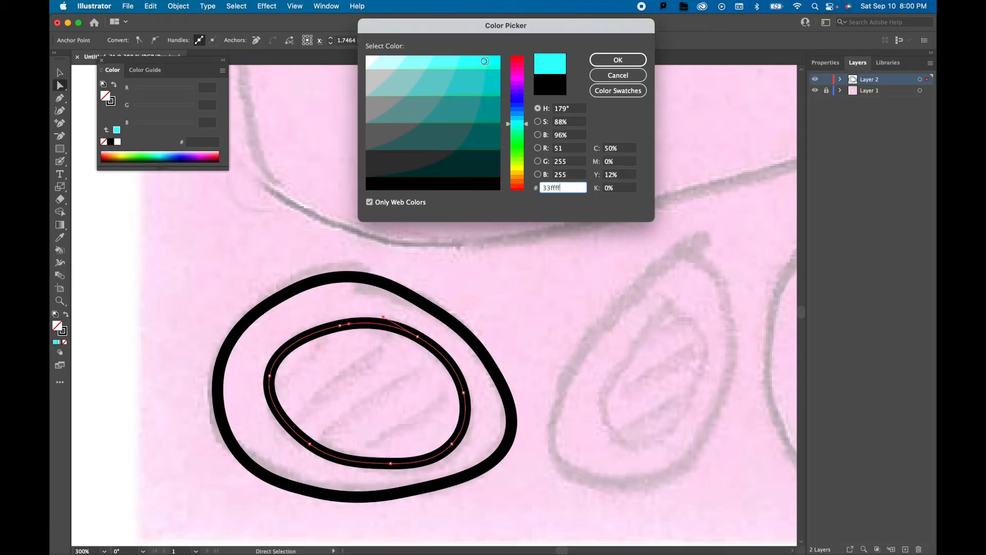
click(618, 60)
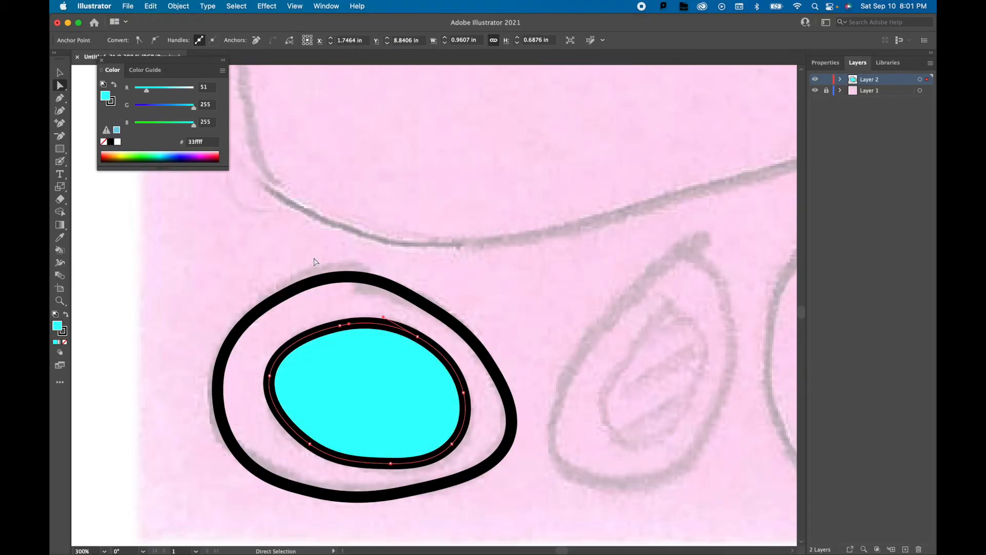
Show the inner oval's appearance attributes and load the Basic Graphics_Lines pattern library for its fill.
click(327, 7)
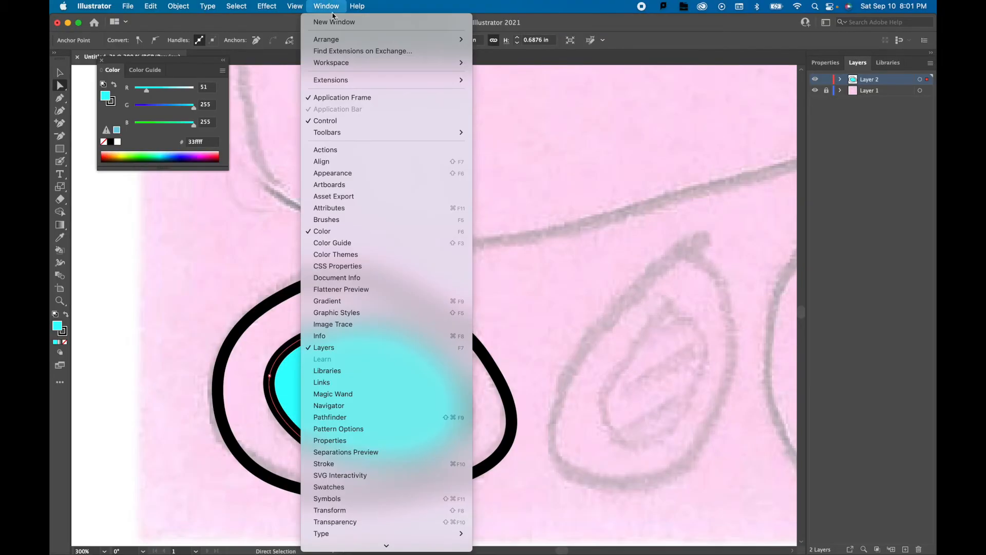
click(343, 173)
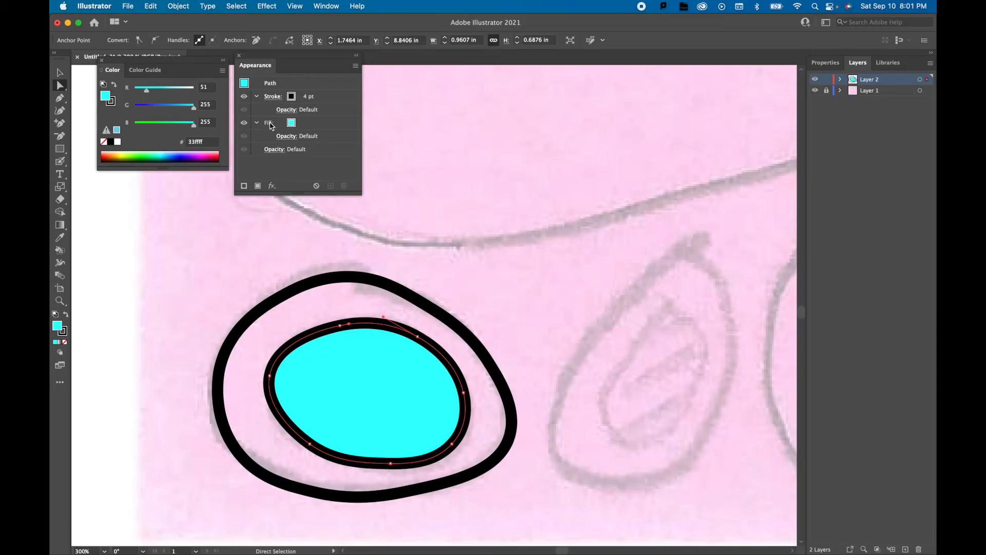
click(293, 125)
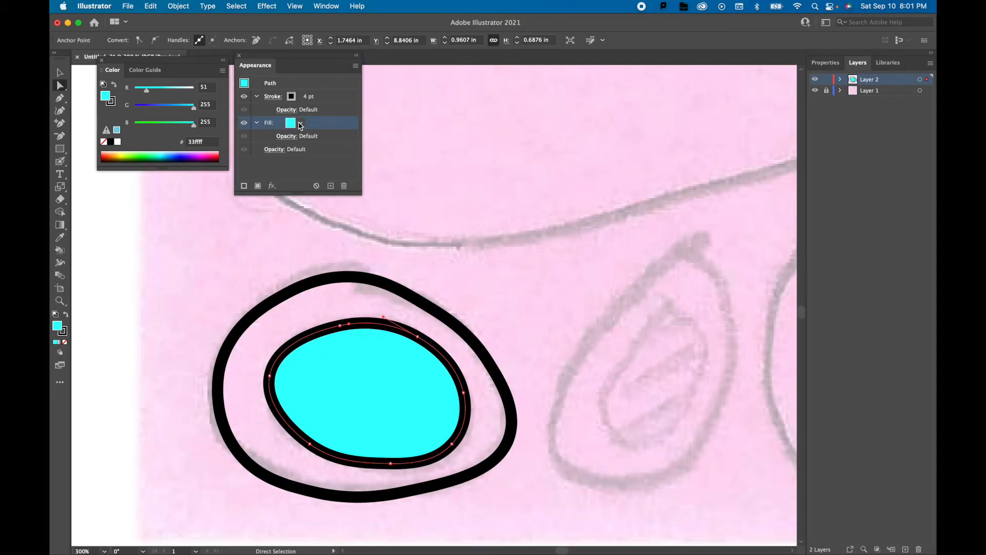
click(301, 124)
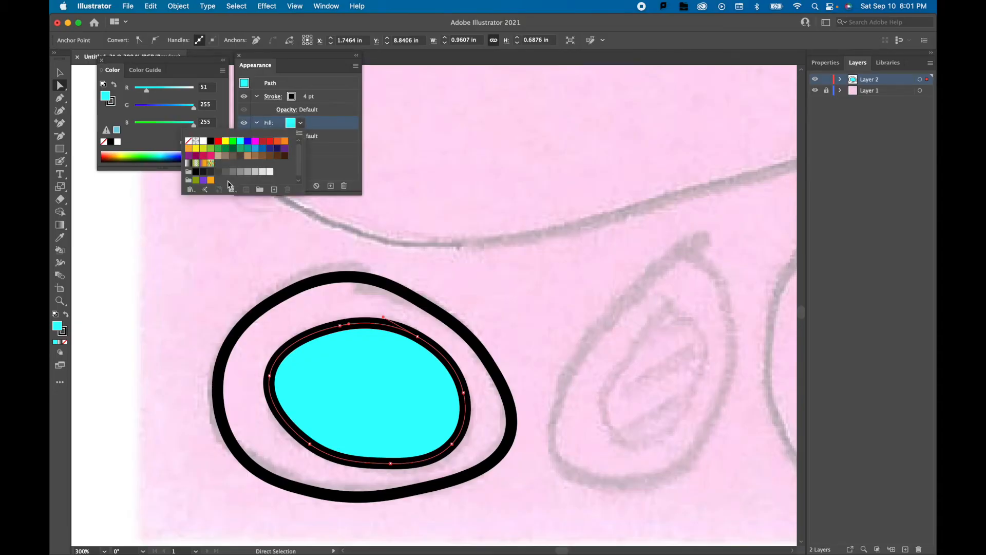
click(191, 190)
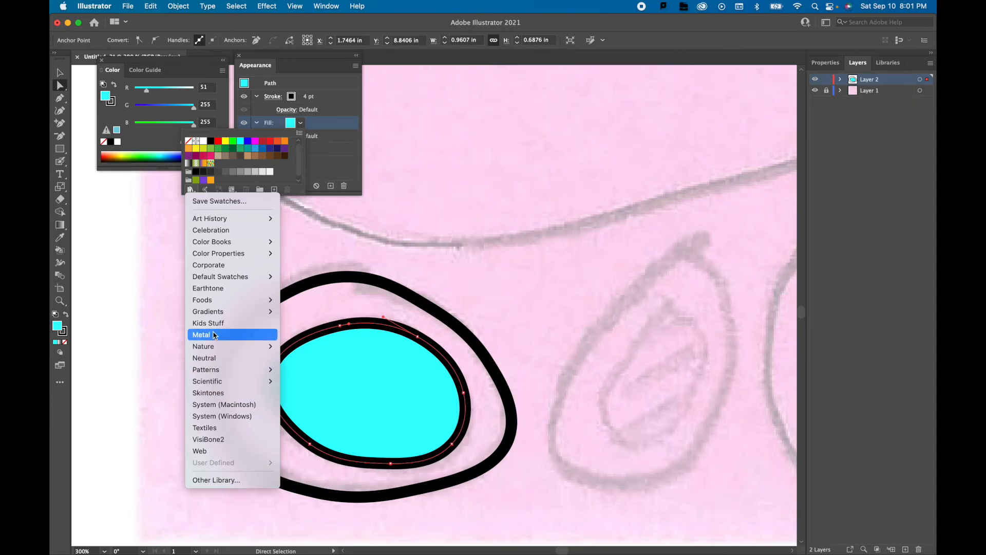
mouse_move(216, 371)
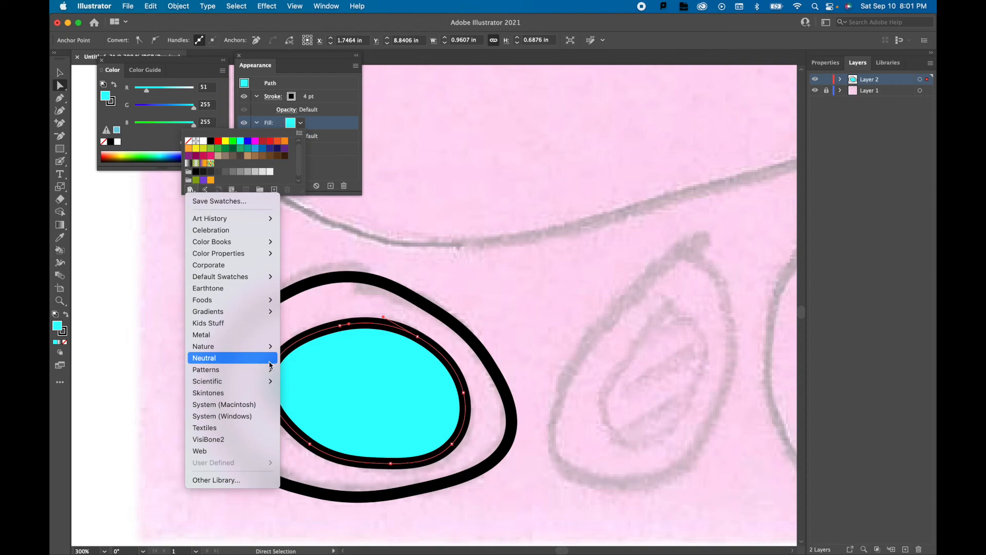
mouse_move(306, 371)
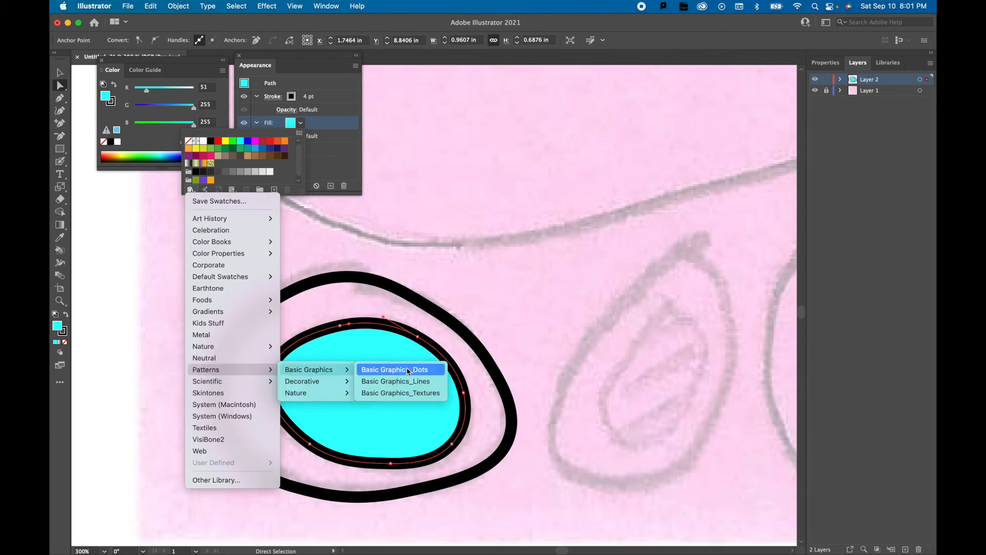
click(396, 381)
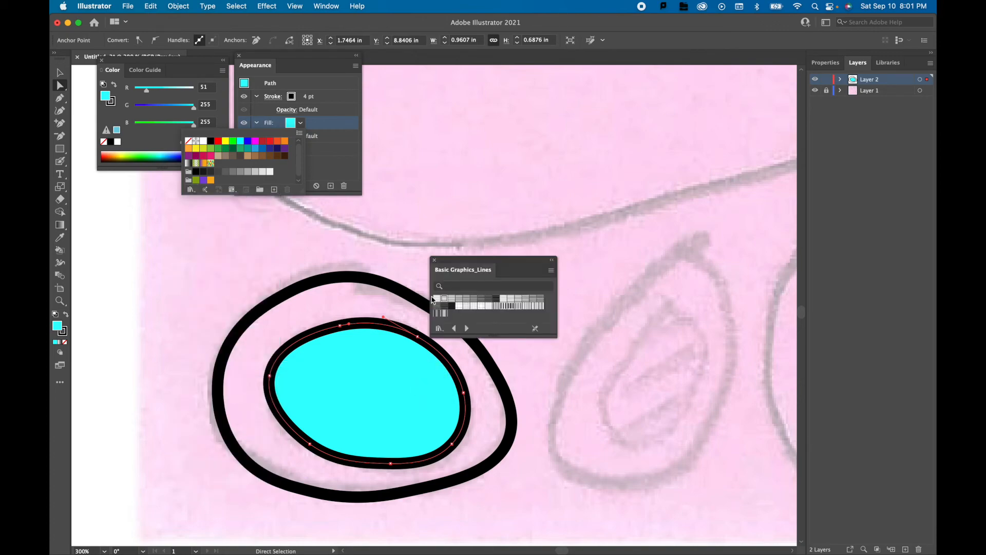
Fill the inner oval with a horizontal line pattern from the Basic Graphics_Lines library and select the oval again.
click(437, 300)
click(442, 300)
click(451, 300)
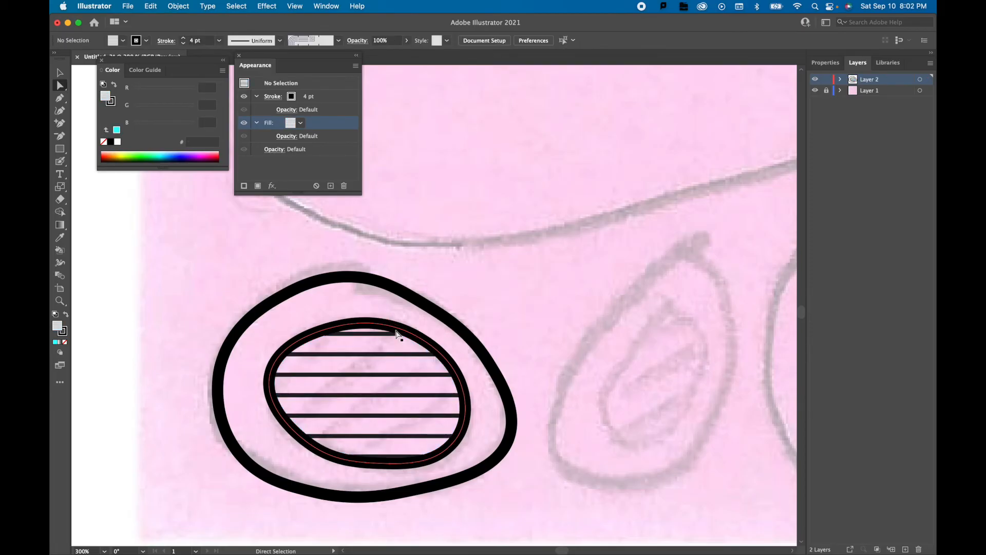
click(399, 334)
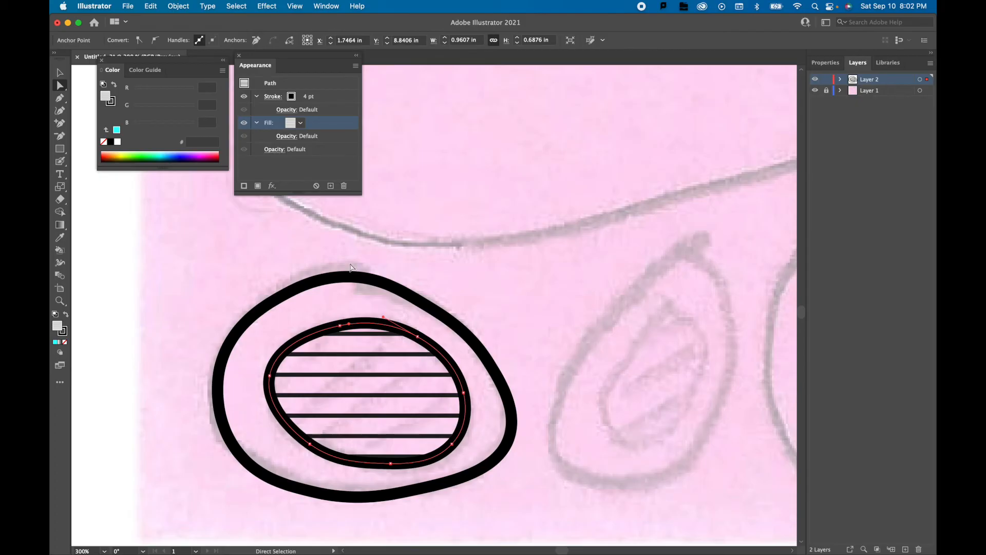
Rotate only the inner oval's line pattern by 45°, excluding the object itself from the transformation, and deselect the oval.
click(184, 7)
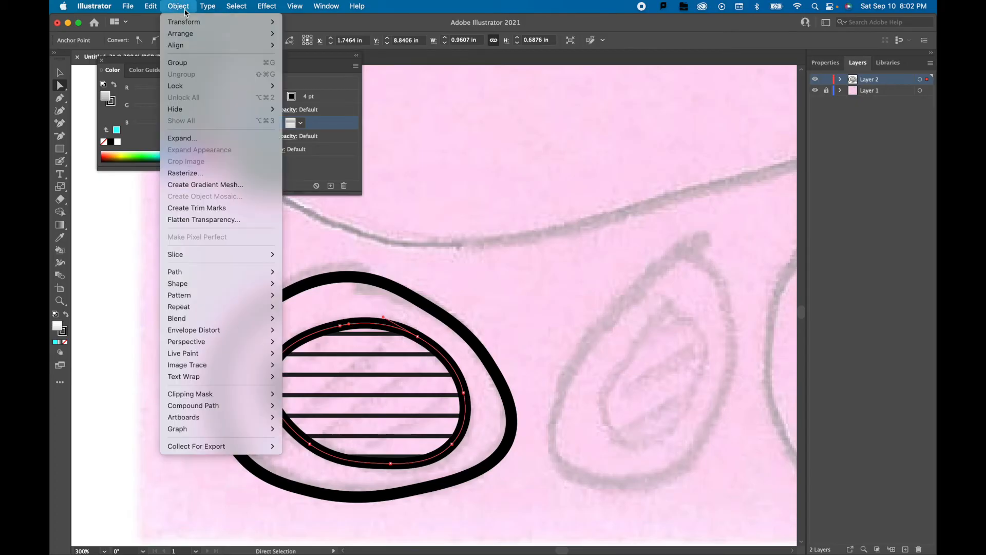
mouse_move(242, 22)
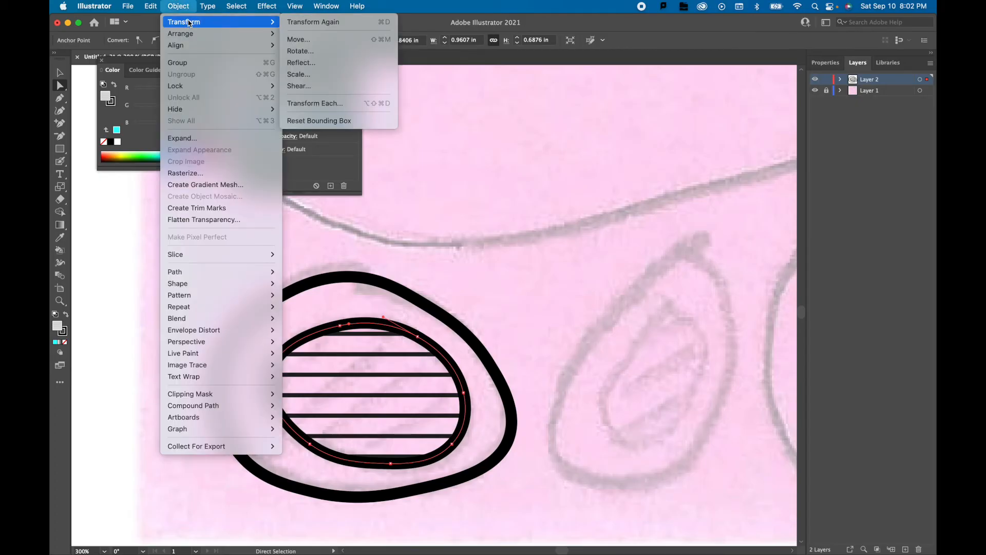
click(322, 51)
drag(297, 294, 239, 178)
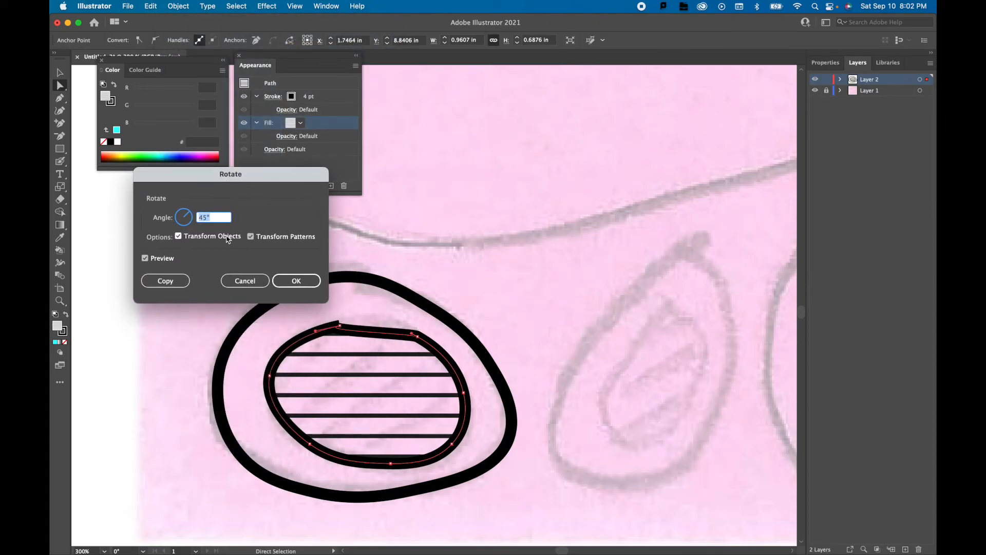
click(177, 237)
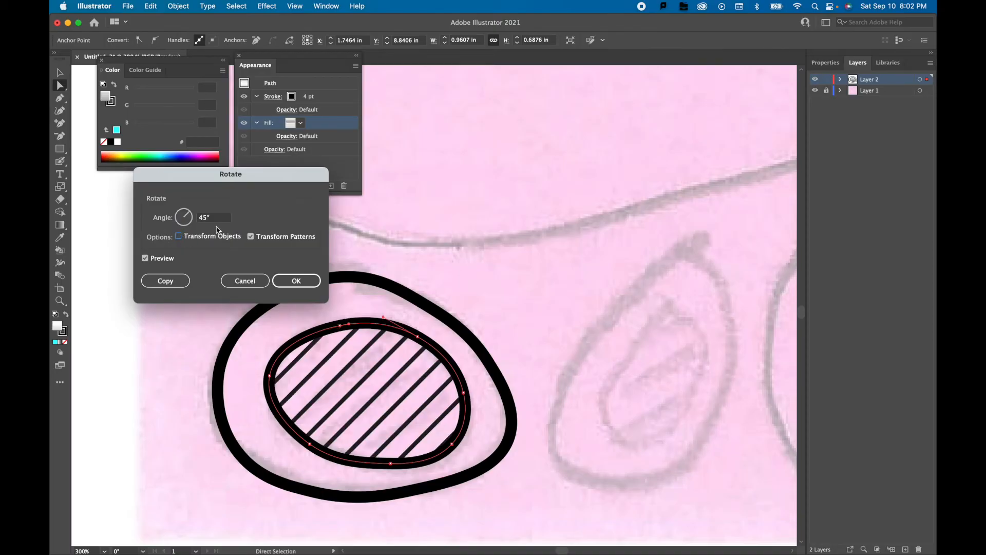
click(250, 237)
click(299, 281)
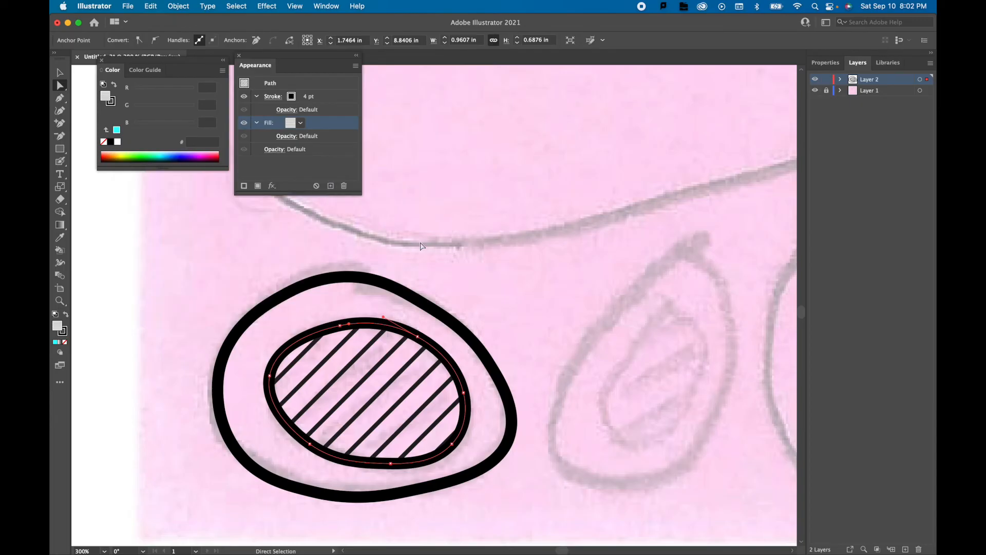
key(v)
click(471, 382)
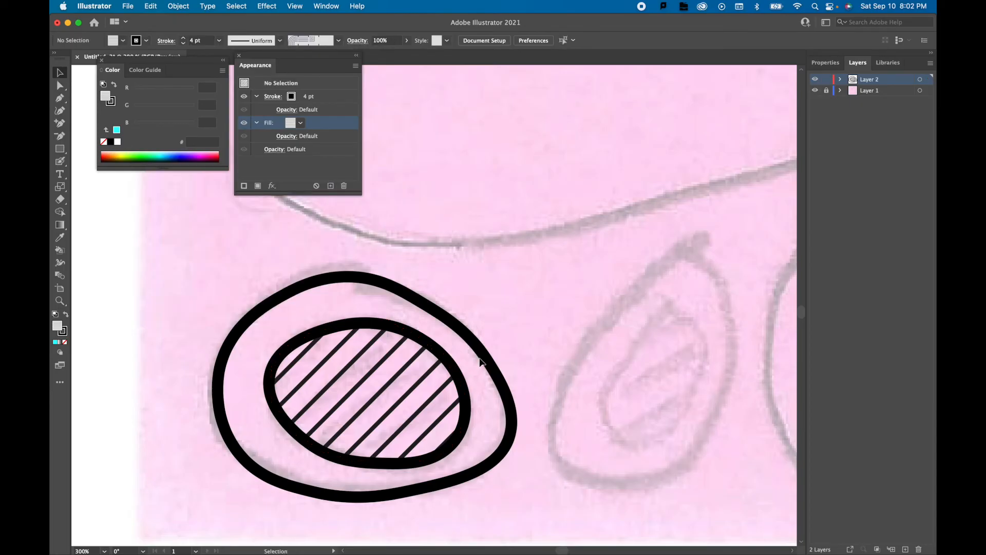
Trace the outer outline of the teardrop shape beside the oval with the Curvature tool and give it the outer oval's unfilled appearance.
scroll(481, 362, down, 4)
scroll(699, 374, up, 2)
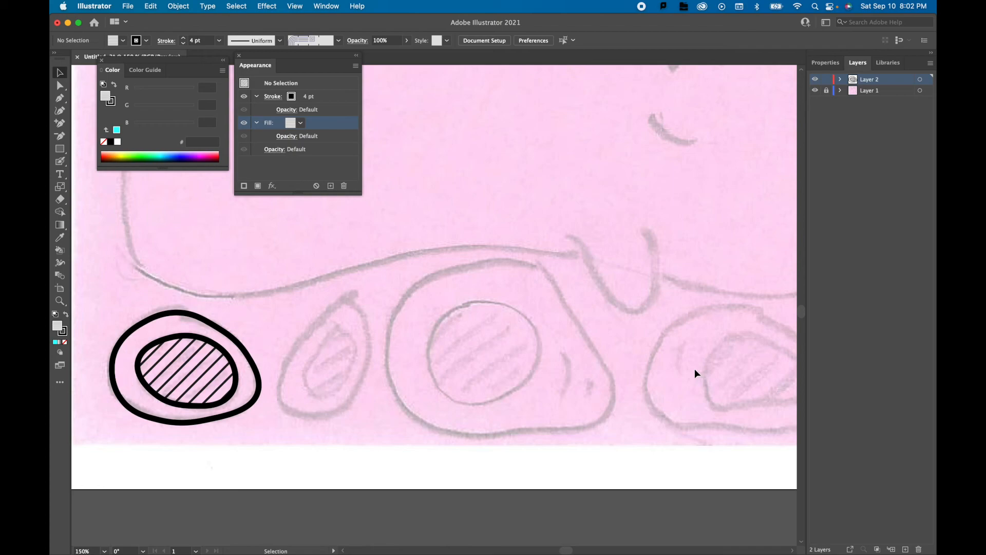
scroll(291, 340, up, 1)
click(59, 111)
click(393, 374)
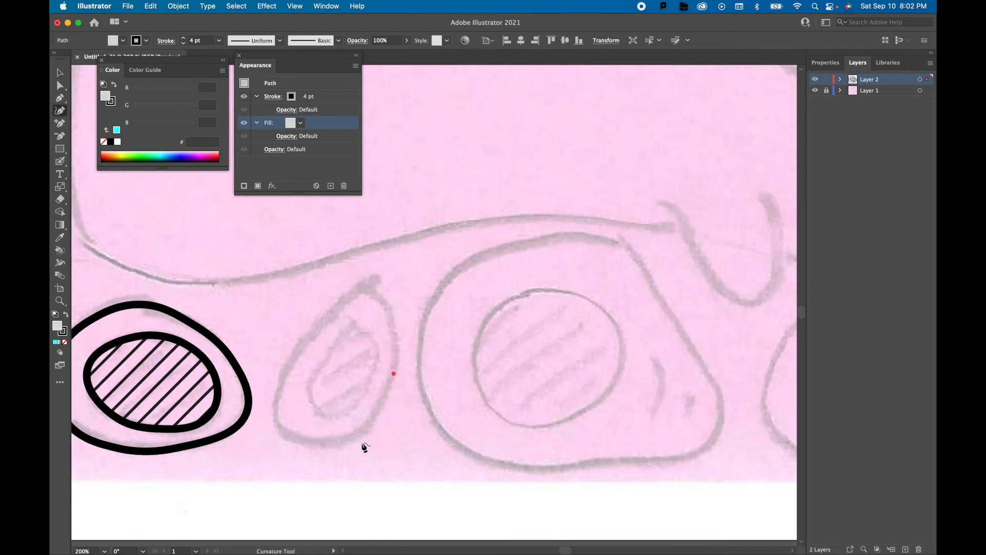
click(353, 438)
click(280, 429)
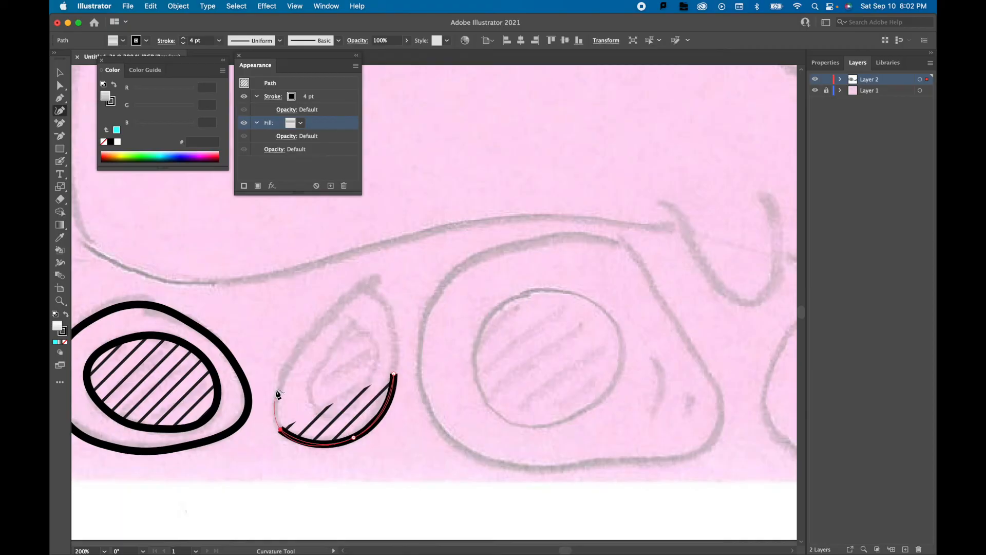
click(285, 368)
click(328, 314)
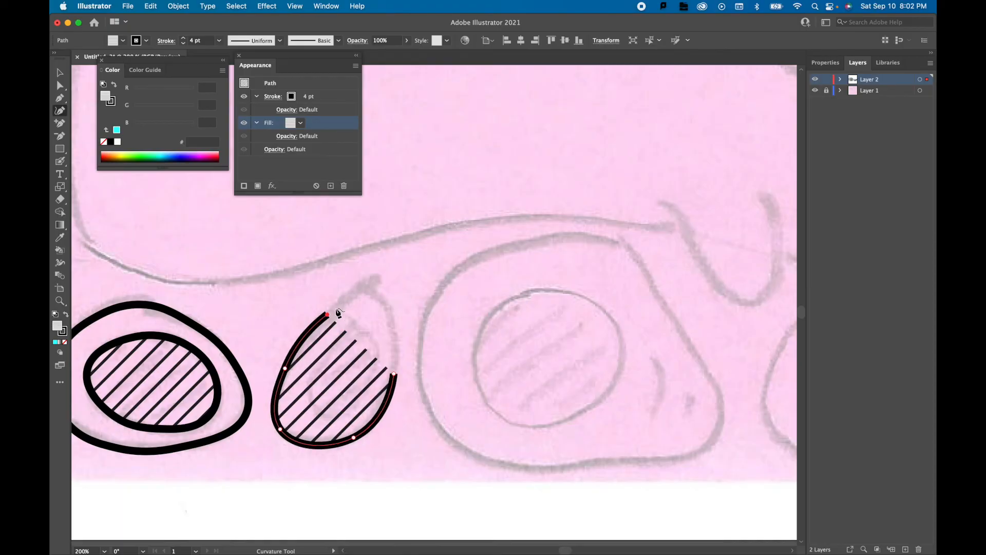
click(364, 285)
click(396, 326)
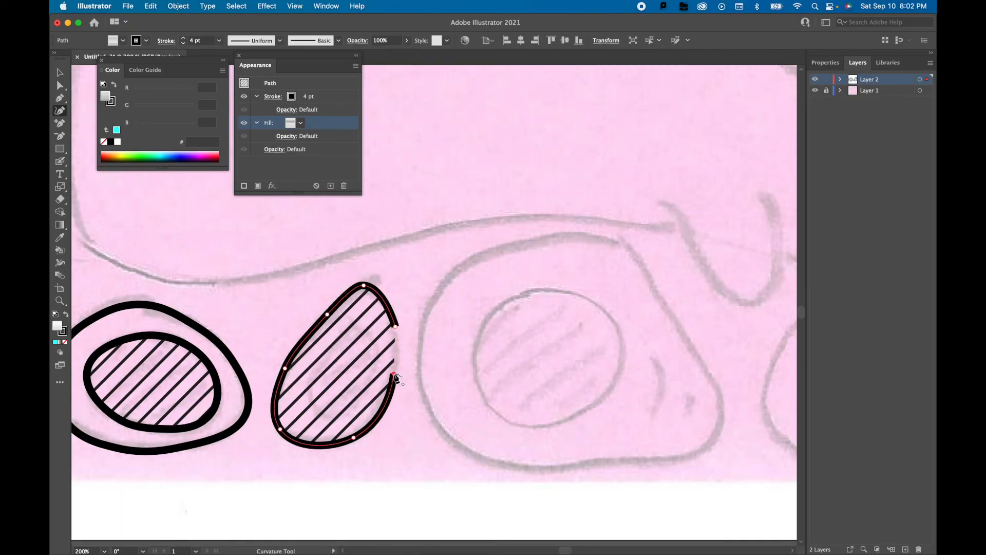
click(394, 374)
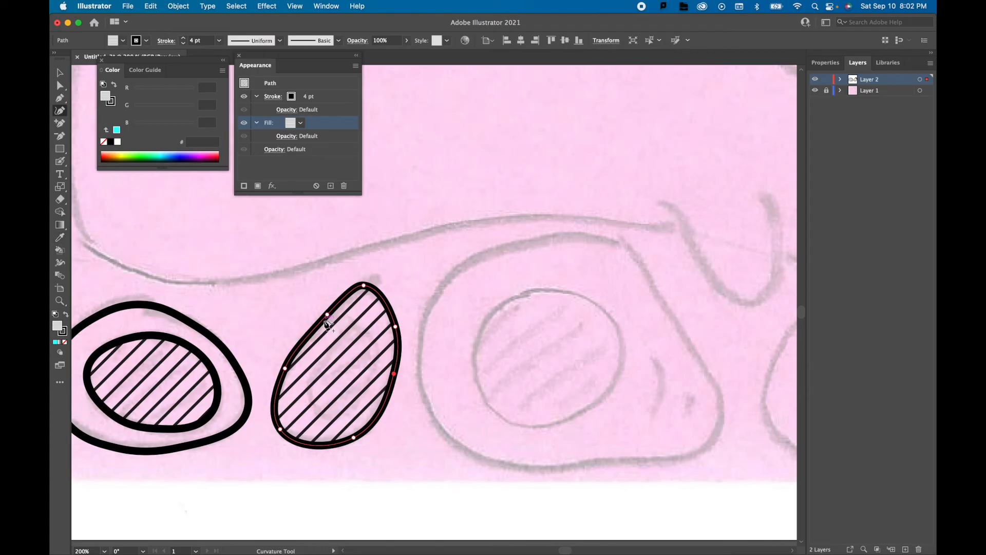
click(58, 240)
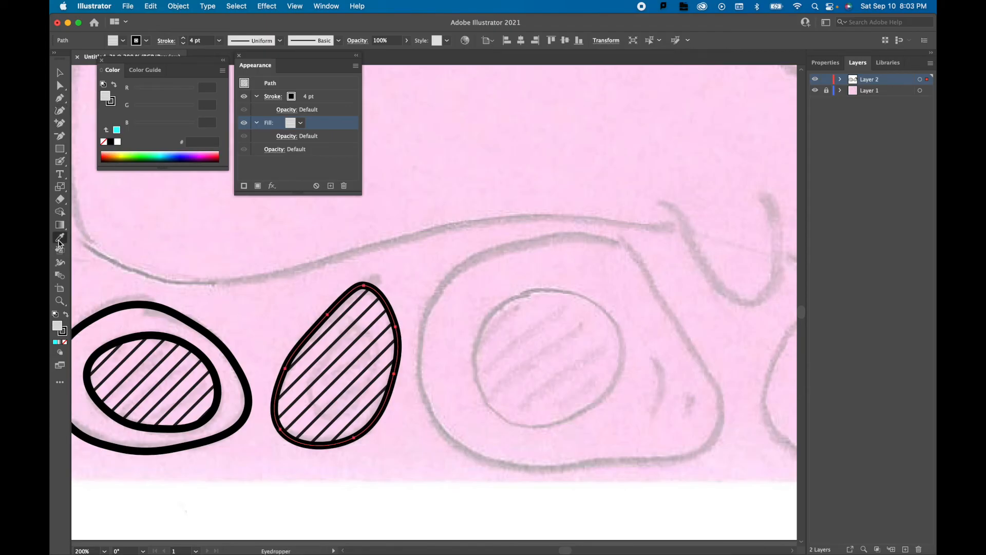
click(138, 301)
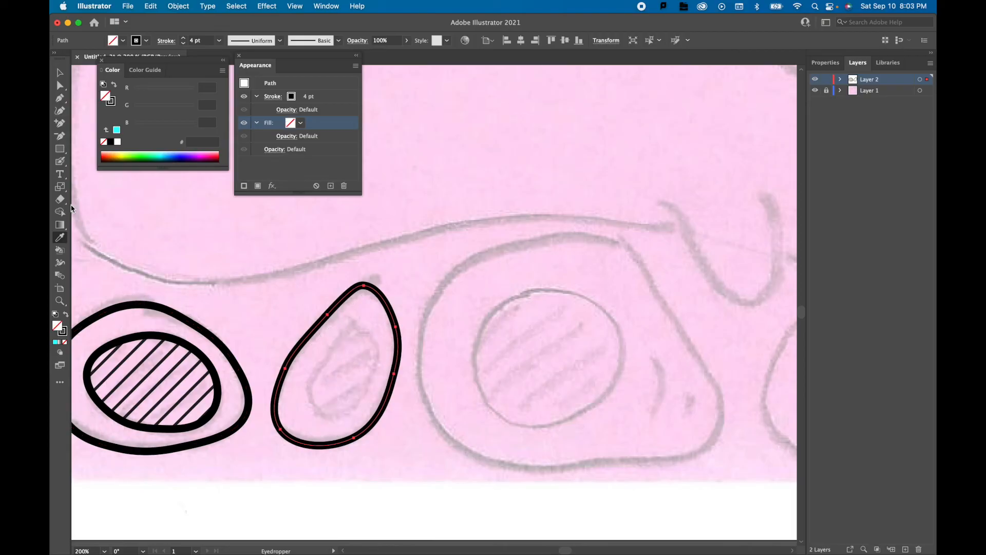
Trace the closed inner shape of the teardrop with the Curvature tool and copy the first inner oval's diagonal line fill onto it.
click(60, 110)
click(311, 394)
click(325, 354)
click(355, 324)
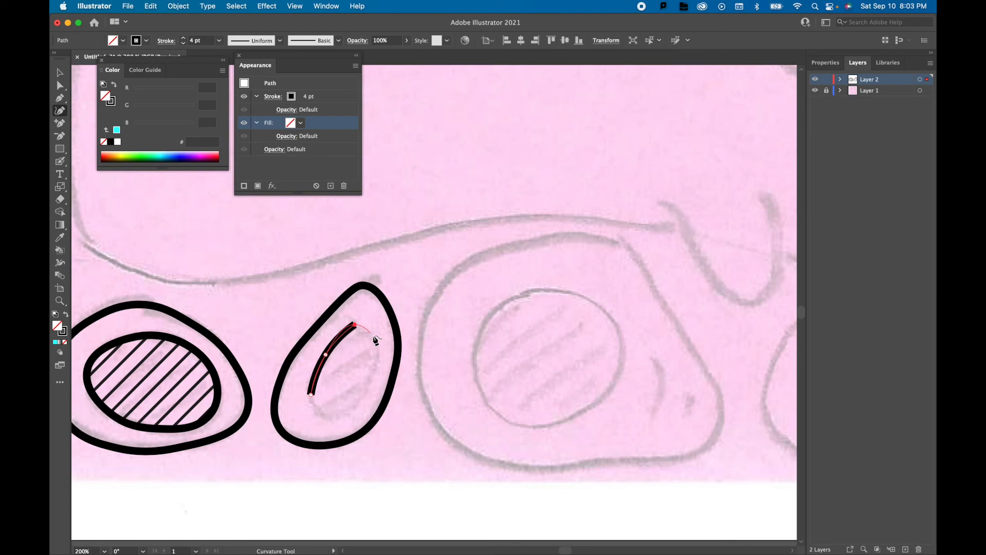
click(376, 358)
click(351, 409)
click(320, 414)
click(311, 395)
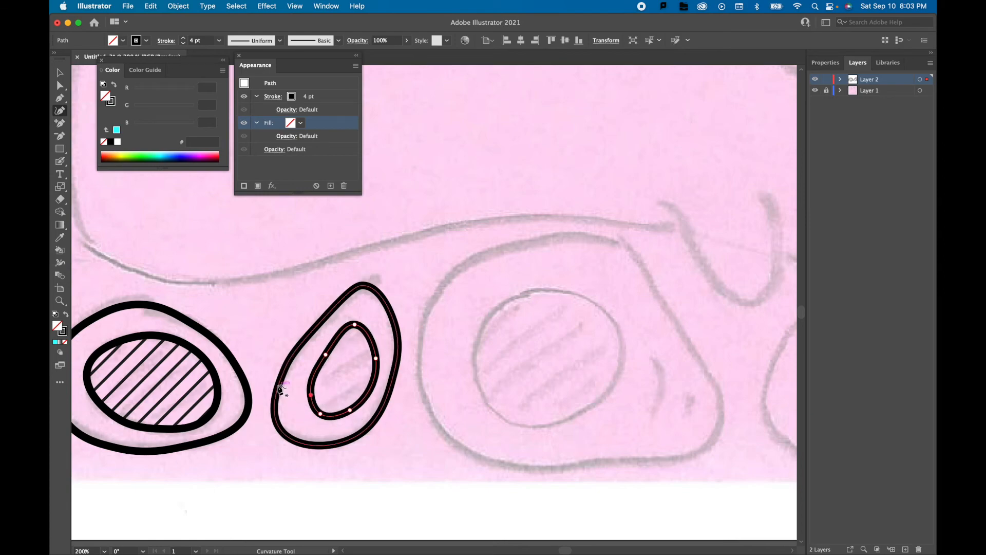
click(64, 240)
click(150, 354)
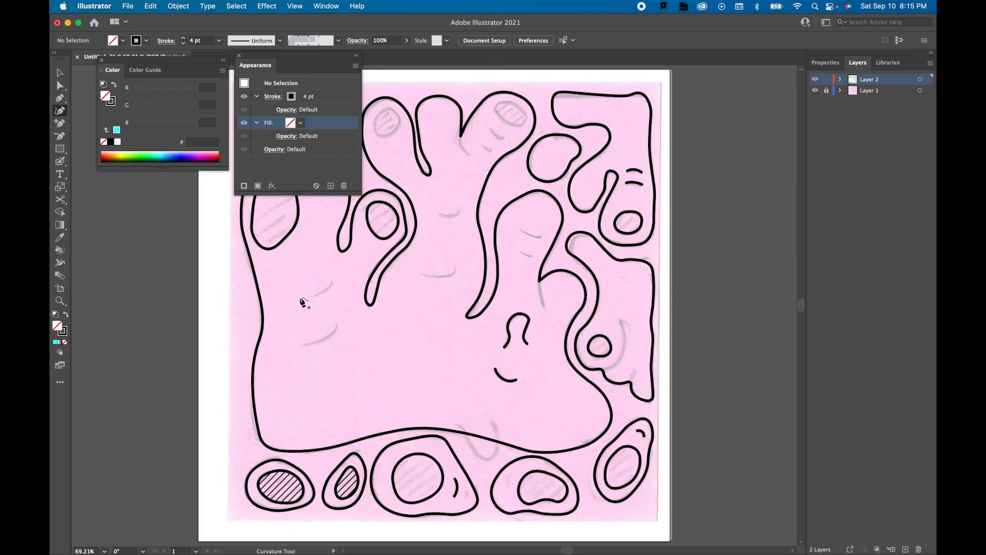
Trace the upper of the two short curved marks inside the large body shape with the Curvature tool.
click(299, 296)
click(319, 296)
click(328, 286)
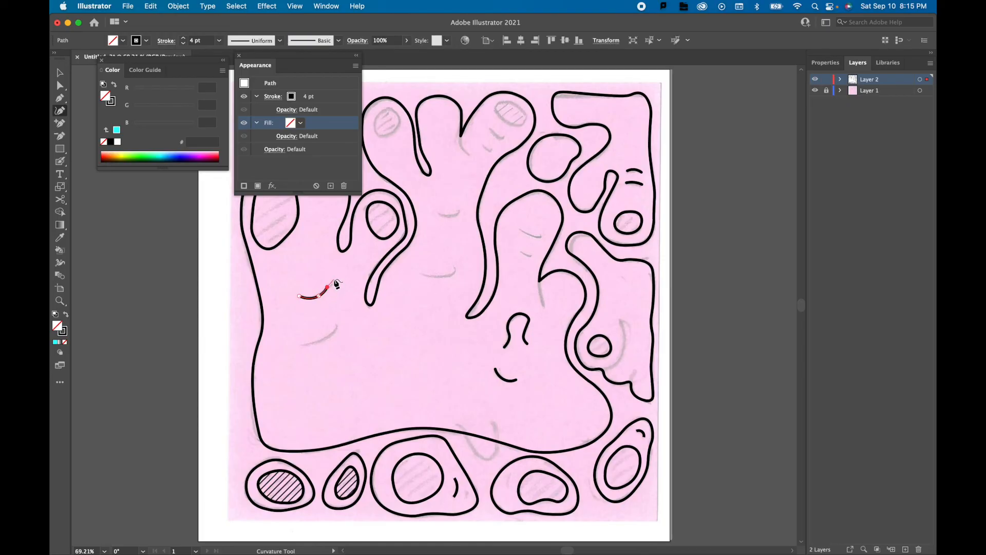
click(335, 328)
click(329, 337)
click(316, 342)
key(super+z)
key(super+z)
key(super+z)
key(super+z)
End the upper mark's path and trace the lower curved mark beneath it as a separate open curve.
key(Escape)
click(302, 344)
click(322, 340)
click(336, 322)
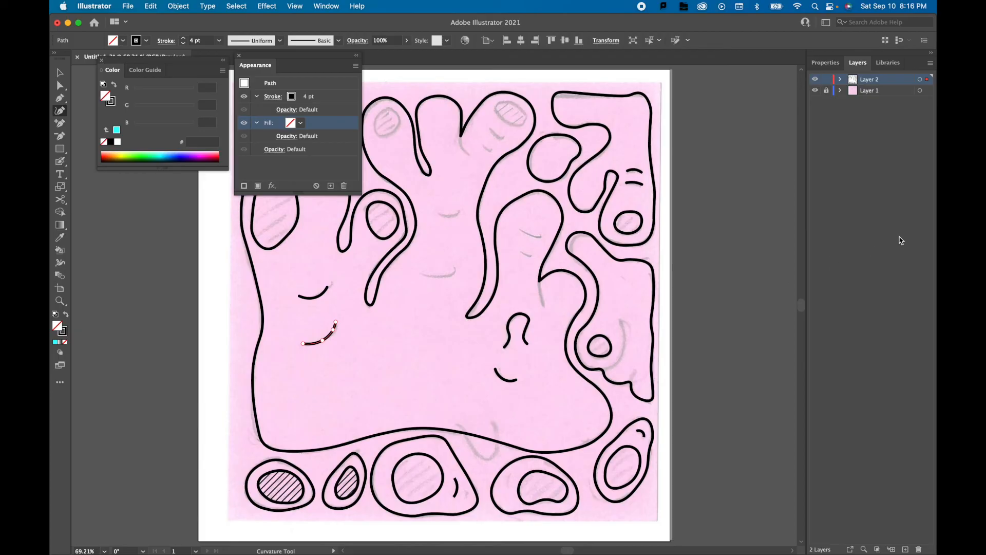
Create a new layer and trace the U-shaped curve crossing the large body's lower edge with the Curvature tool.
click(906, 549)
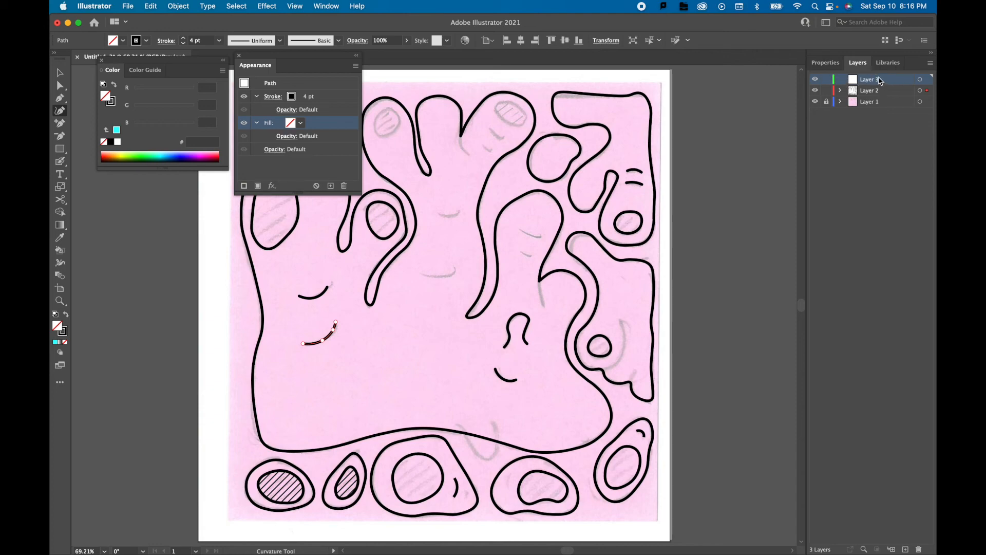
click(458, 421)
click(472, 441)
click(481, 454)
click(495, 454)
click(494, 432)
click(492, 421)
key(a)
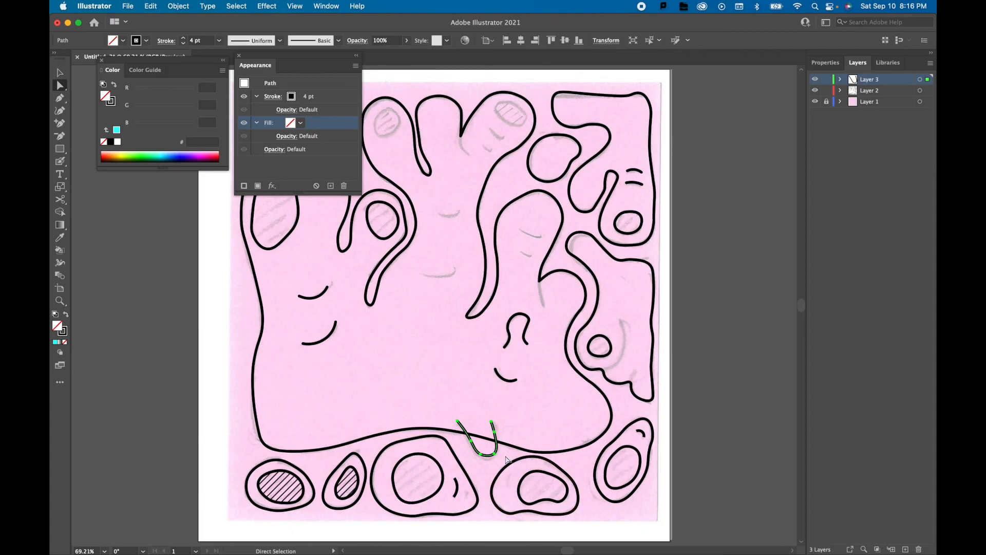
Add anchor points to the large body's outline at both places where the U-shaped curve crosses it.
scroll(500, 454, up, 3)
scroll(496, 453, up, 1)
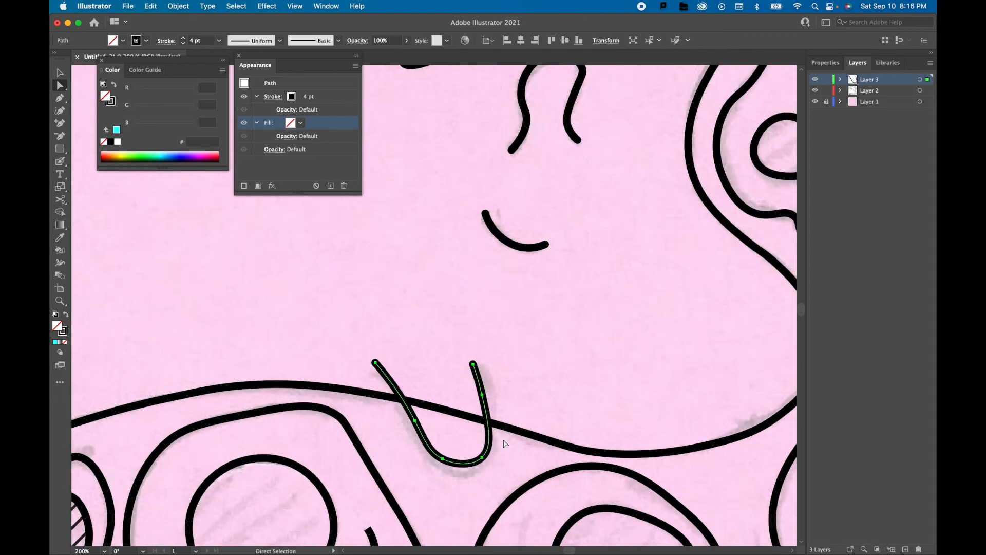
click(511, 433)
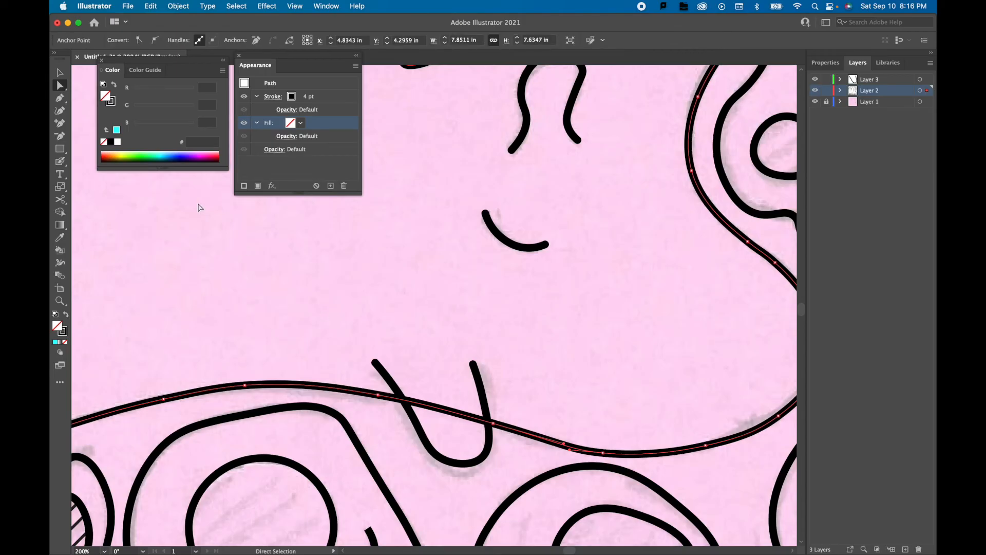
click(60, 123)
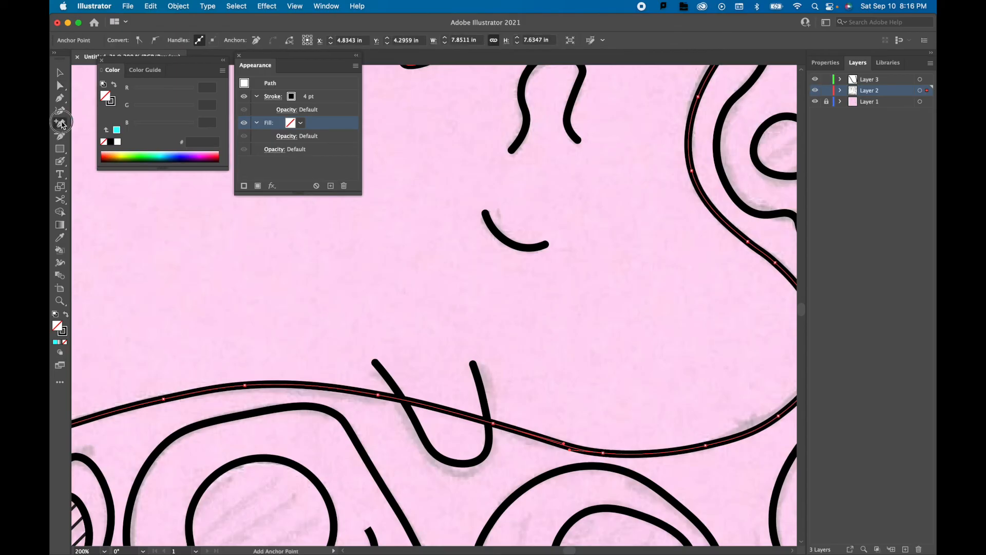
click(405, 403)
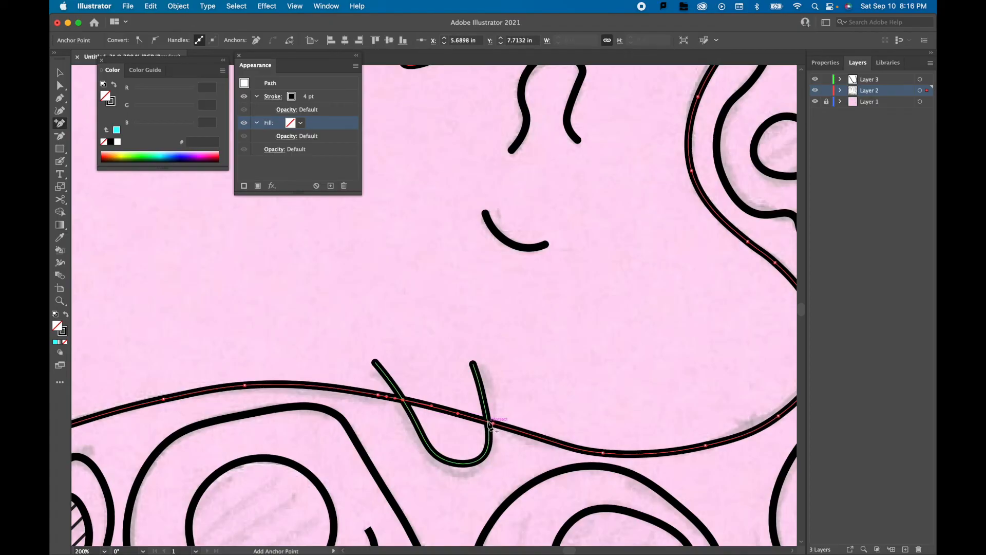
click(491, 423)
Cut the body's outline at the two crossing points and delete the segment between the arms of the U-shaped curve.
click(60, 73)
click(59, 85)
click(403, 400)
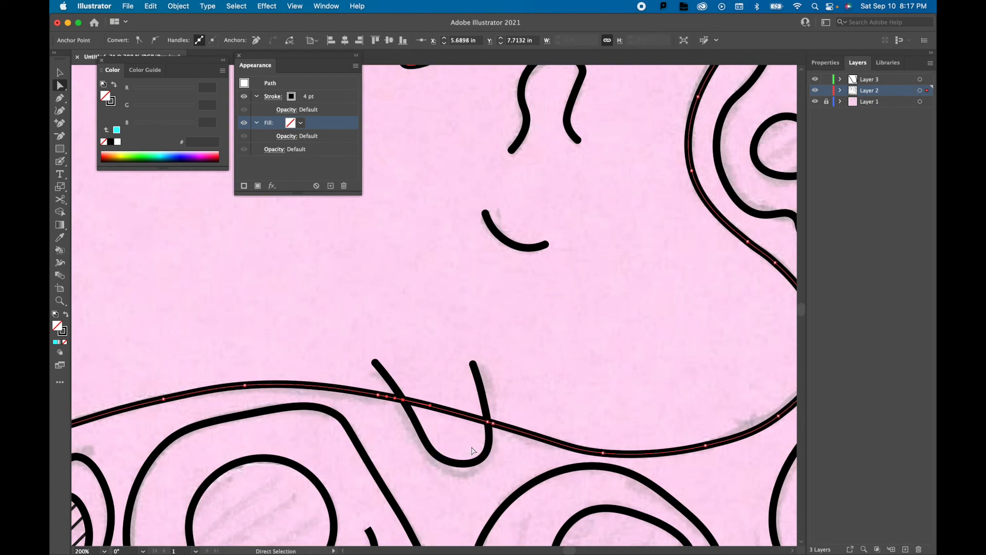
click(488, 423)
click(285, 44)
click(60, 72)
click(448, 394)
click(441, 408)
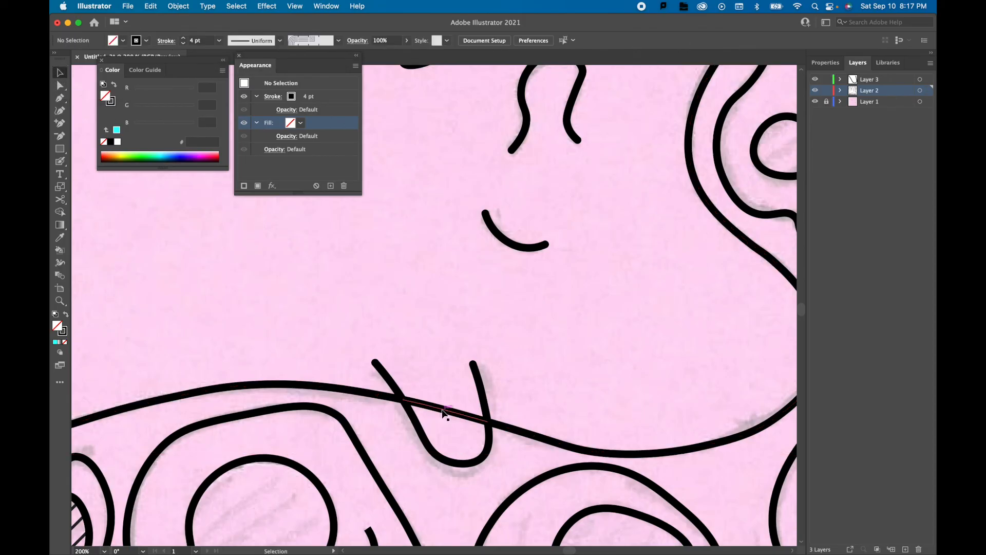
key(Delete)
Trace the long curved mark beside the small circle in the wavy-edged shape on Layer 3 with the Curvature tool.
scroll(473, 394, down, 4)
scroll(446, 324, up, 1)
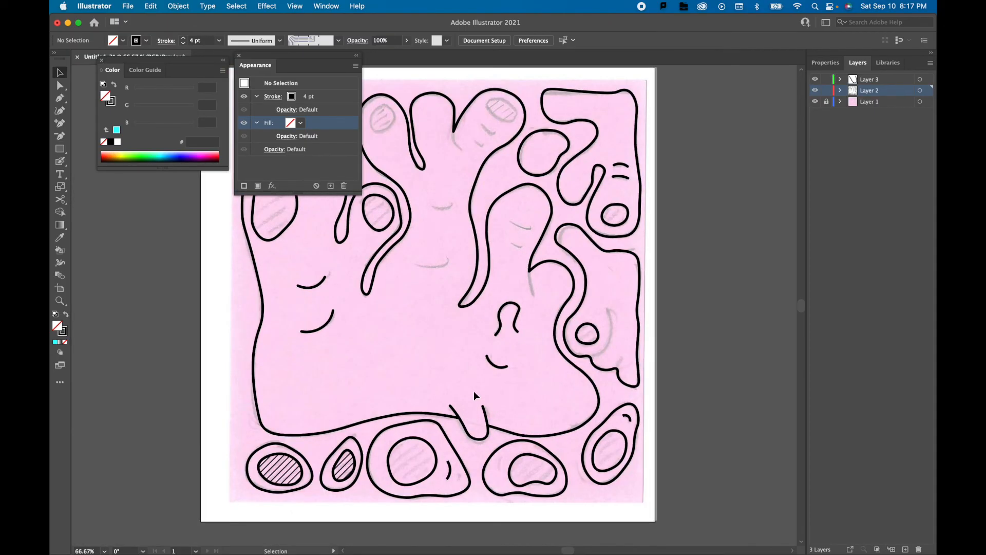
scroll(624, 336, up, 3)
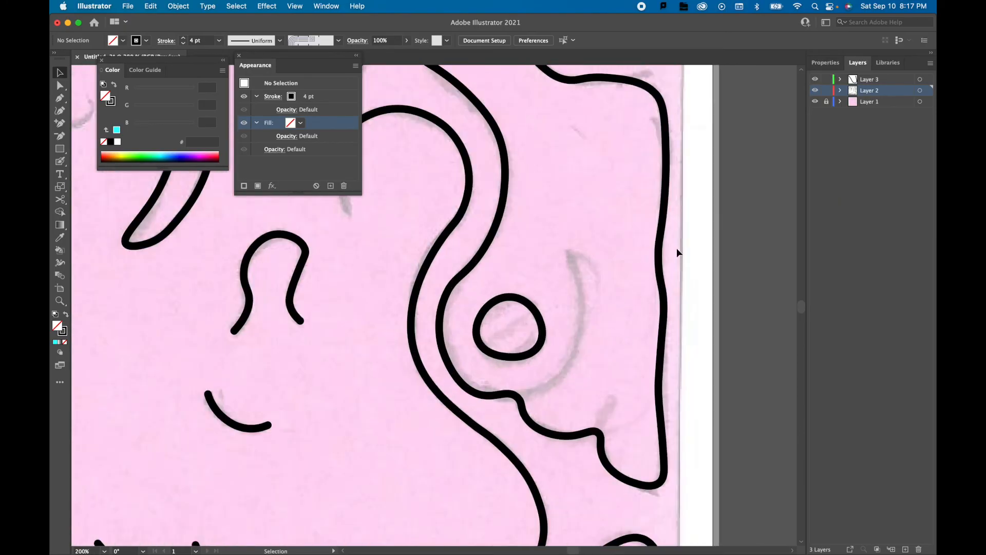
click(876, 80)
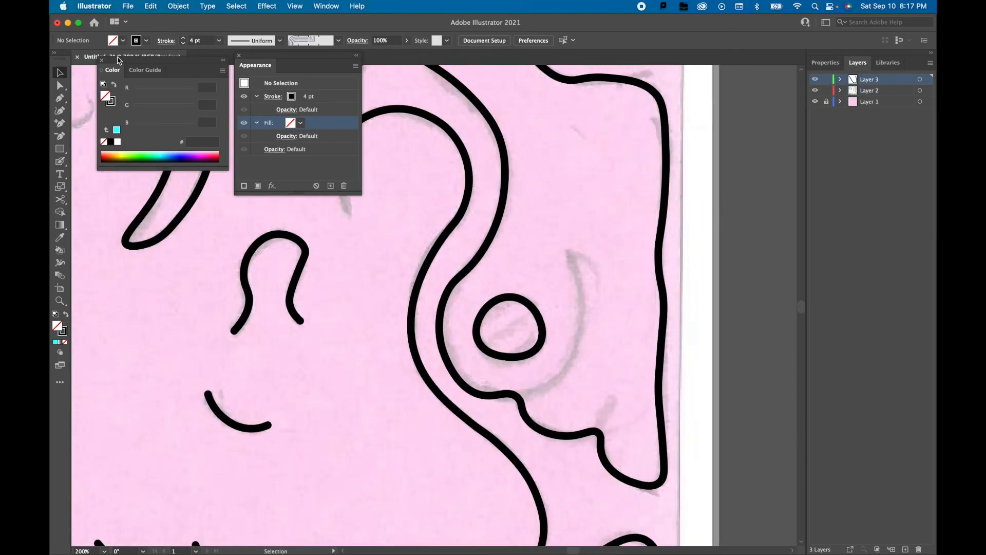
click(59, 110)
click(569, 255)
click(580, 291)
click(578, 343)
click(557, 379)
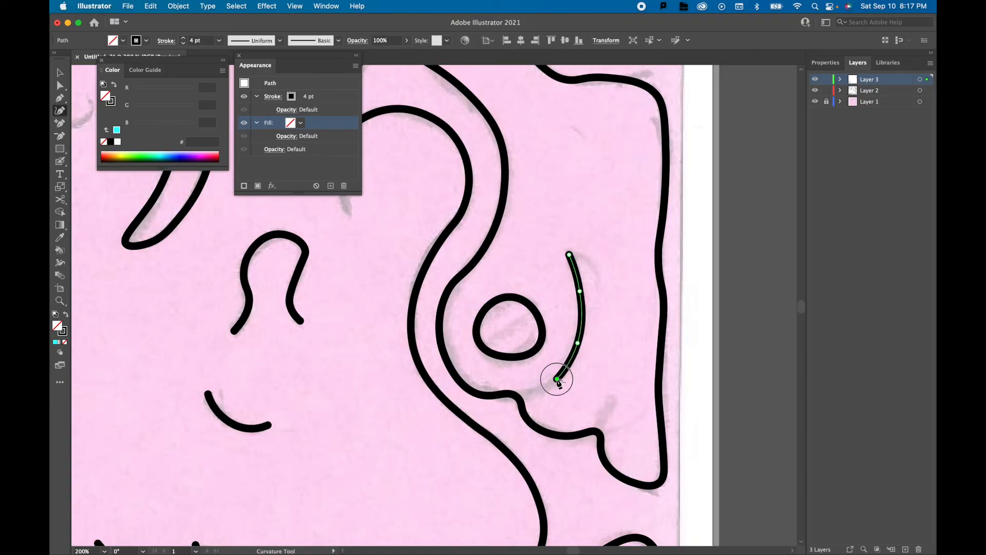
Lock Layer 2 and extend the curved mark beneath the small circle until it meets the shape's wavy outline.
click(521, 399)
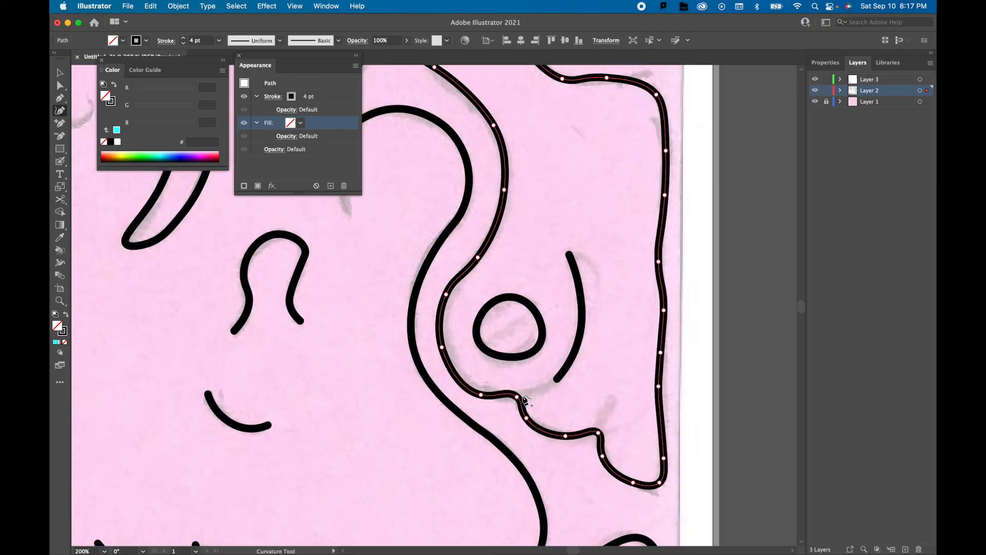
click(556, 380)
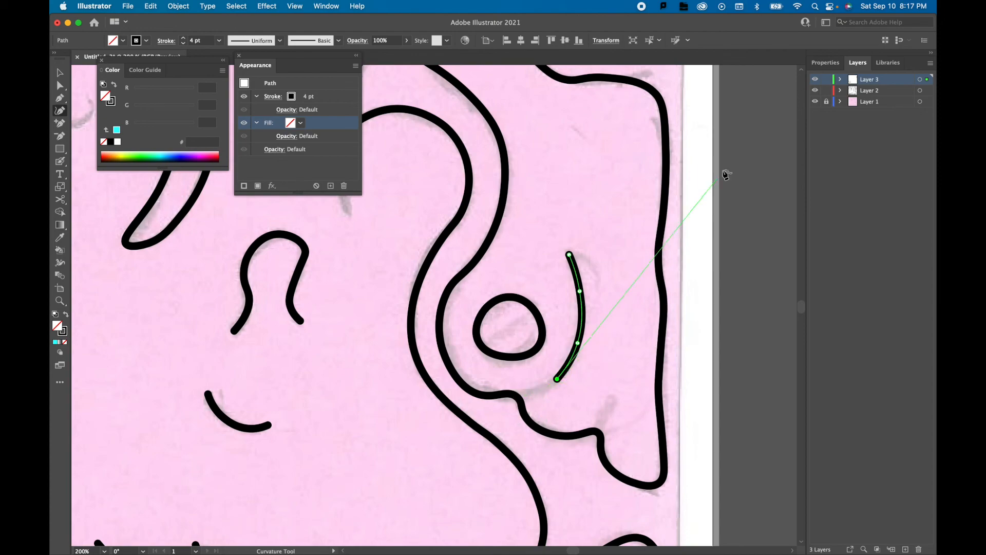
click(827, 90)
click(518, 398)
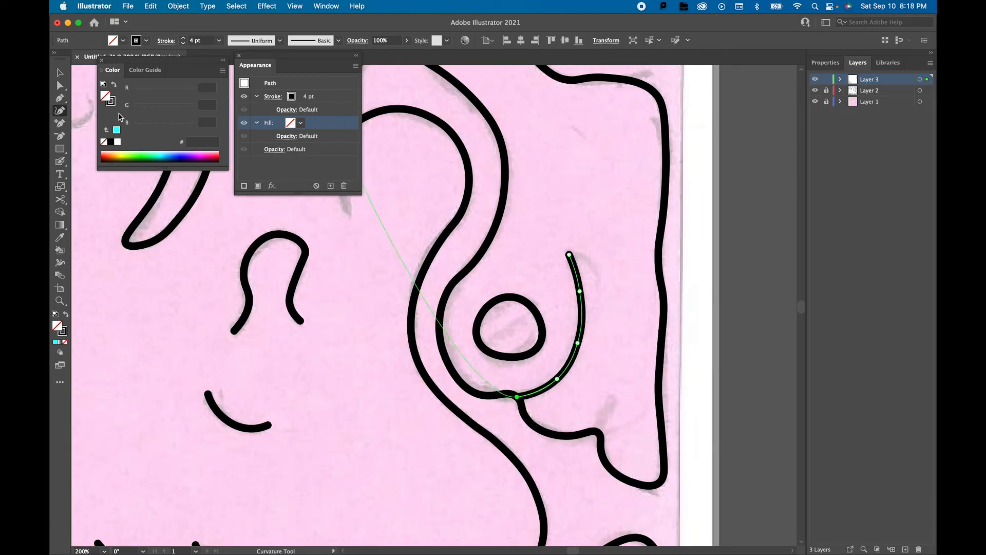
key(Escape)
click(60, 72)
Make Layer 2 the active layer and deselect the curved mark.
click(885, 95)
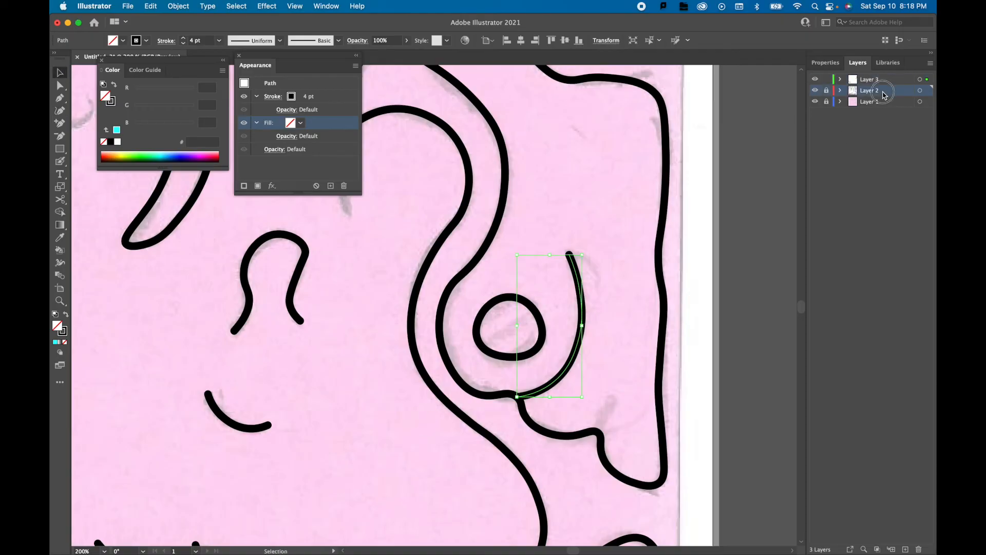
scroll(668, 361, down, 5)
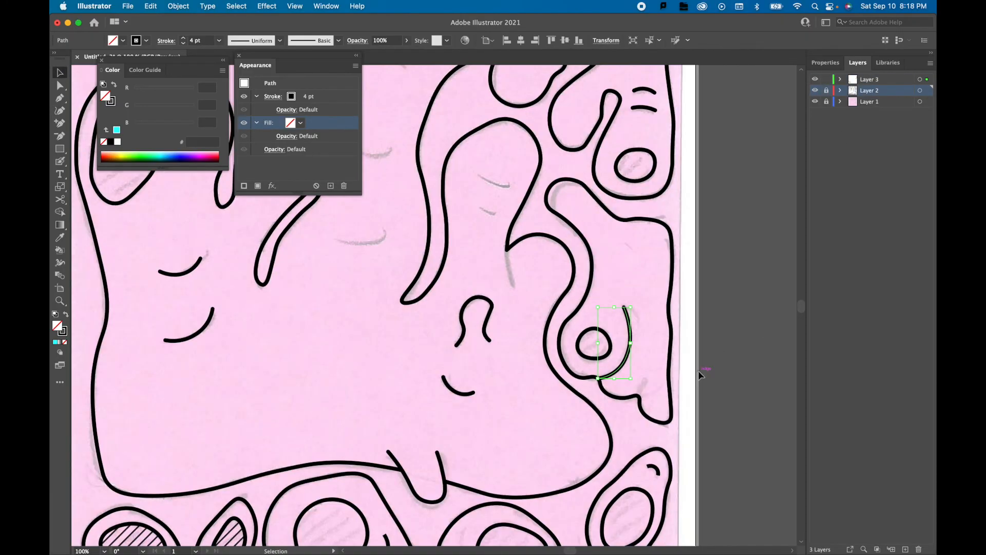
click(366, 380)
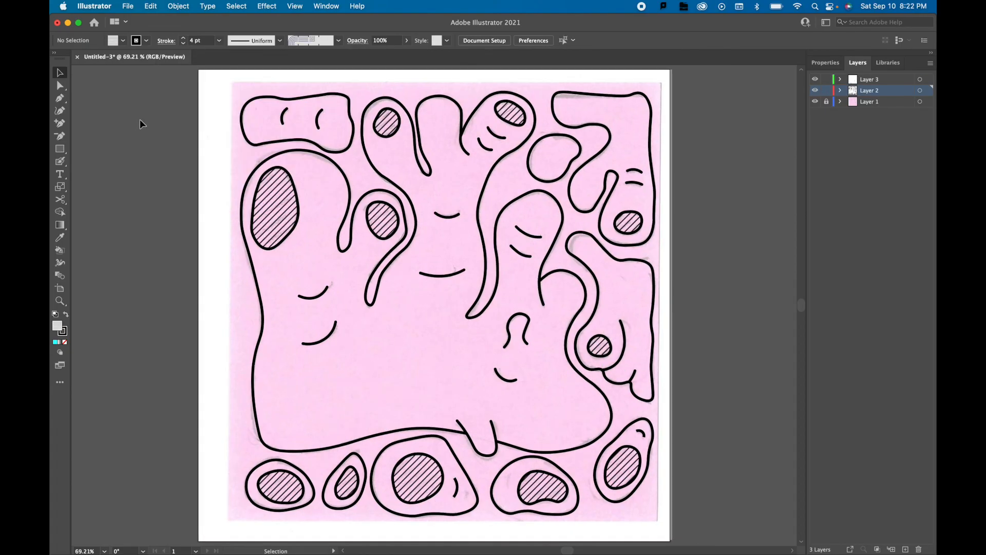
Draw a border rectangle around the whole traced drawing on Layer 3 and remove its fill.
click(815, 101)
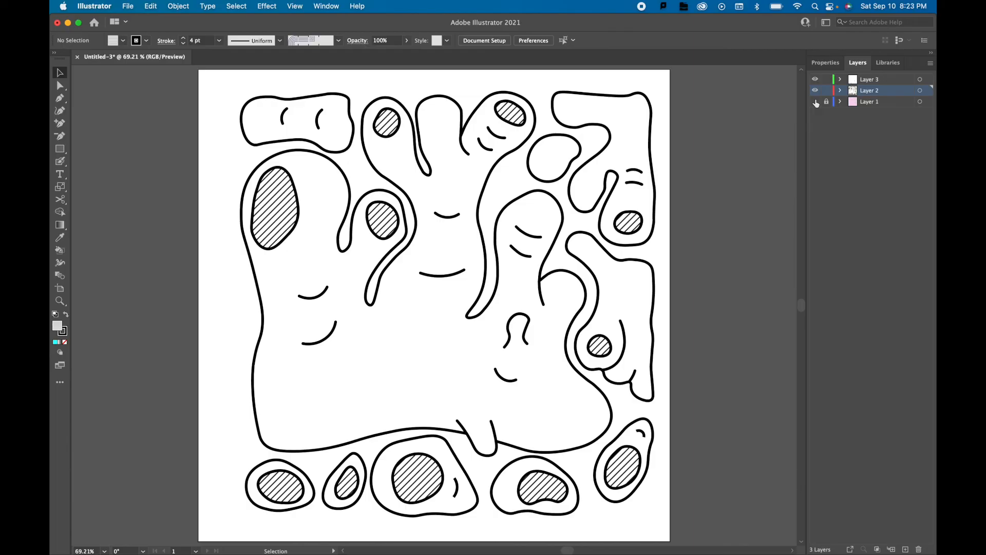
click(815, 101)
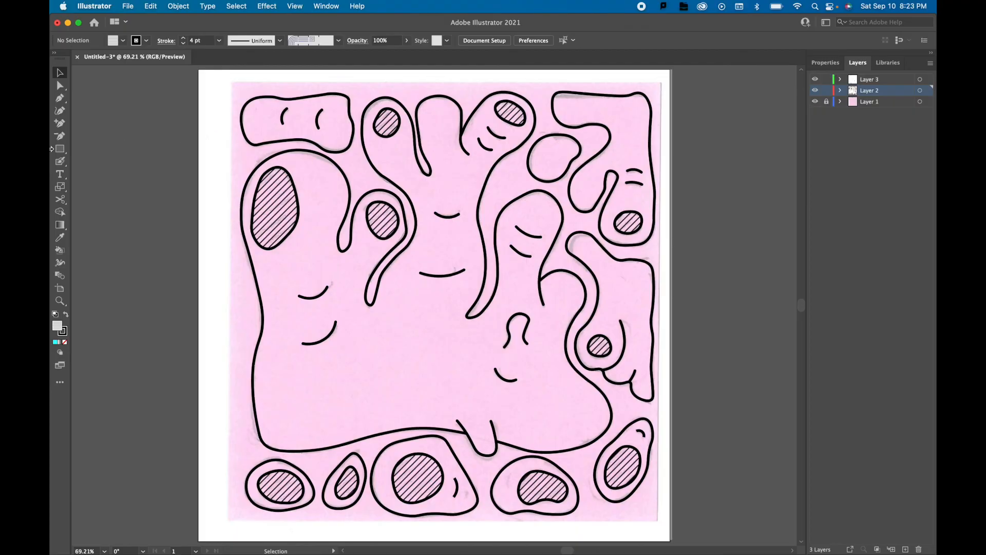
click(60, 150)
click(882, 78)
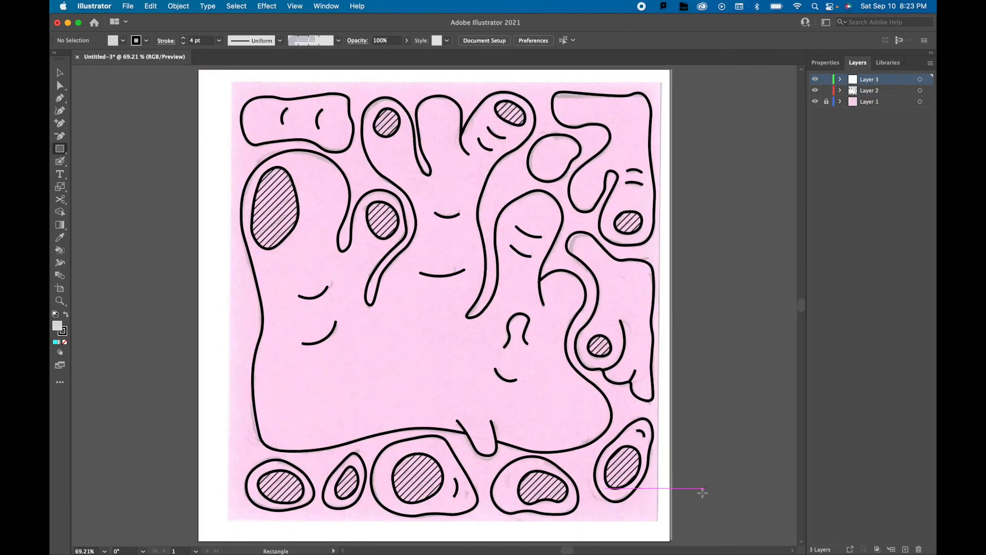
mouse_move(660, 522)
mouse_down()
mouse_move(614, 452)
mouse_move(479, 308)
mouse_move(219, 76)
mouse_up()
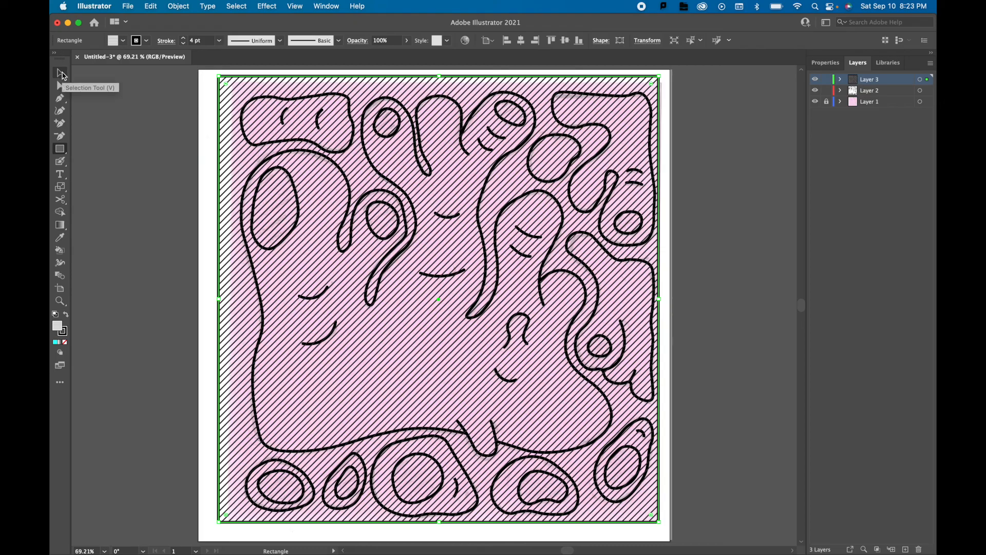
click(65, 342)
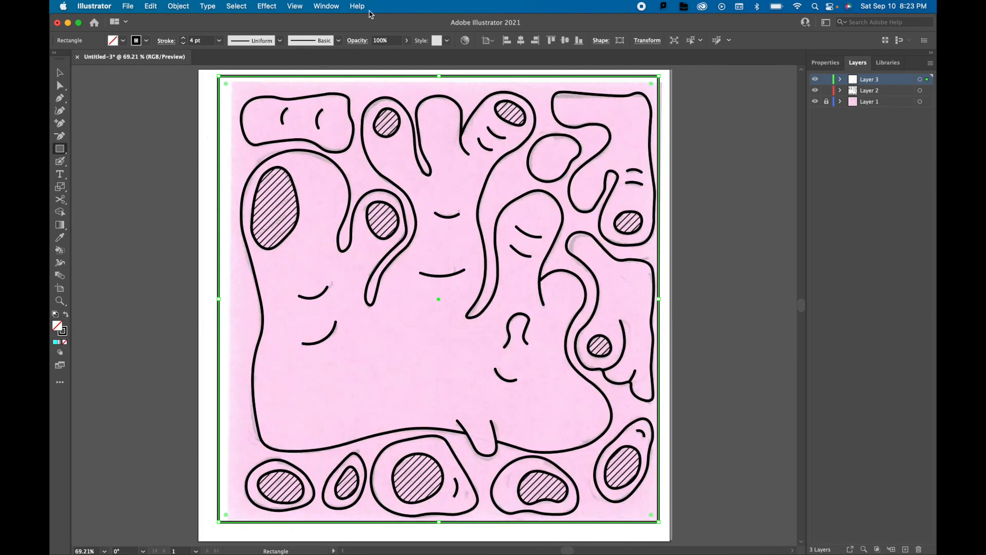
Nudge the border rectangle rightward and downward so it frames the drawing more evenly.
key(Right)
key(Right)
key(Right)
key(Right)
key(Right)
key(Right)
key(Right)
key(Right)
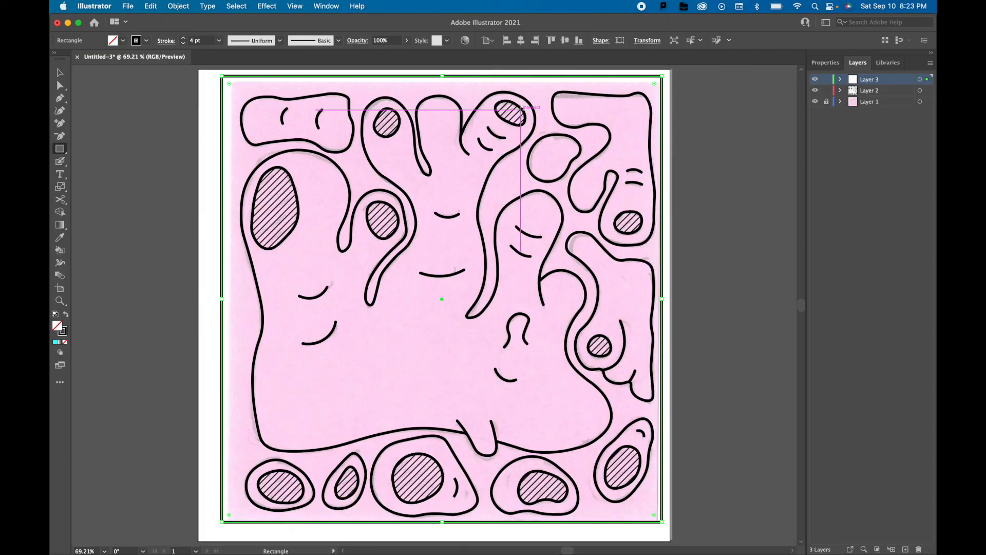
key(Down)
key(Down)
key(Down)
key(Right)
key(Right)
key(Down)
key(Down)
key(Right)
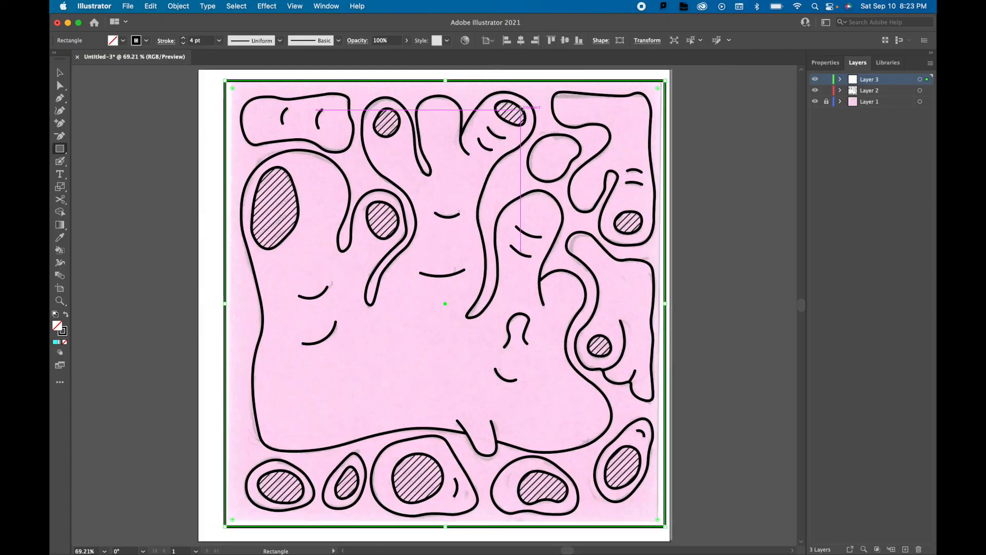
Hide the sketch on Layer 1 and deselect the border rectangle.
click(815, 102)
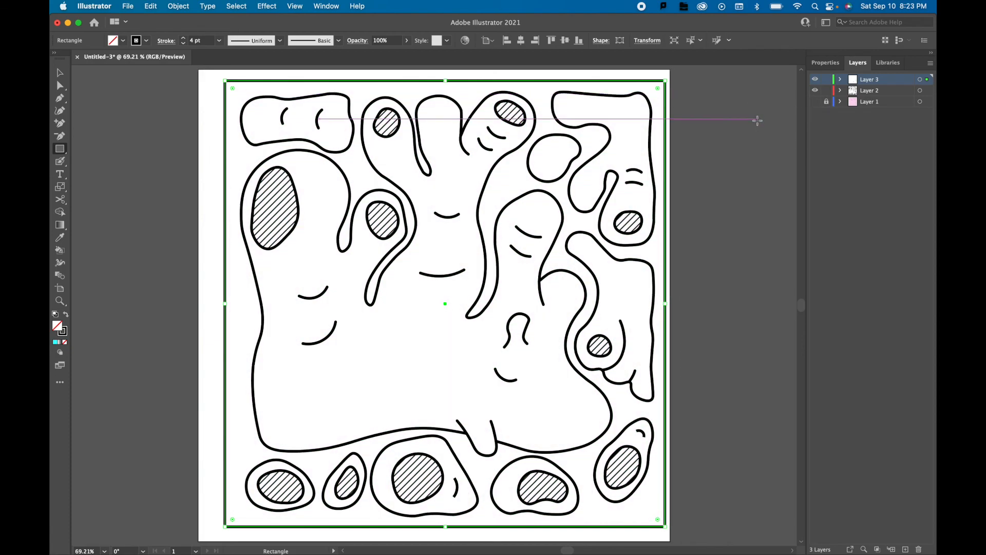
click(60, 72)
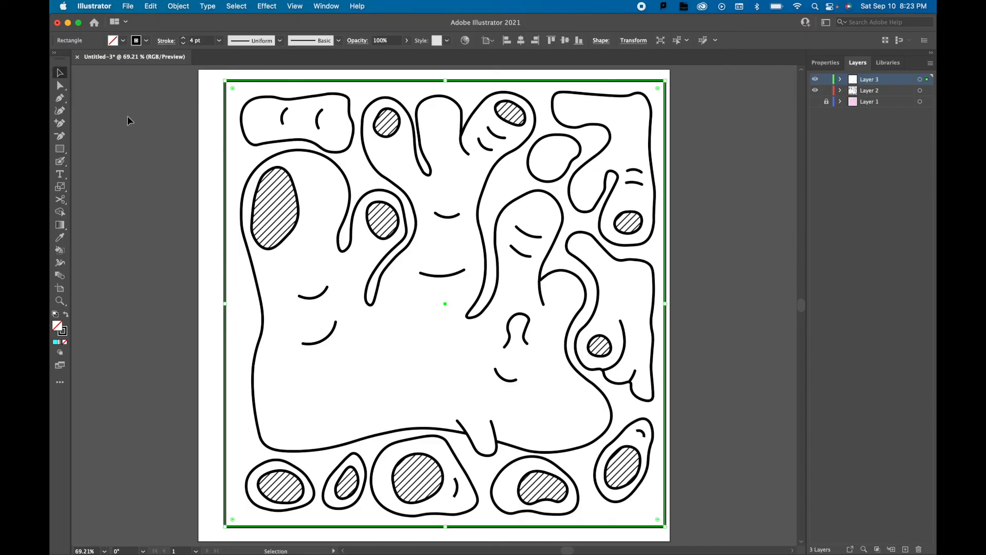
click(128, 117)
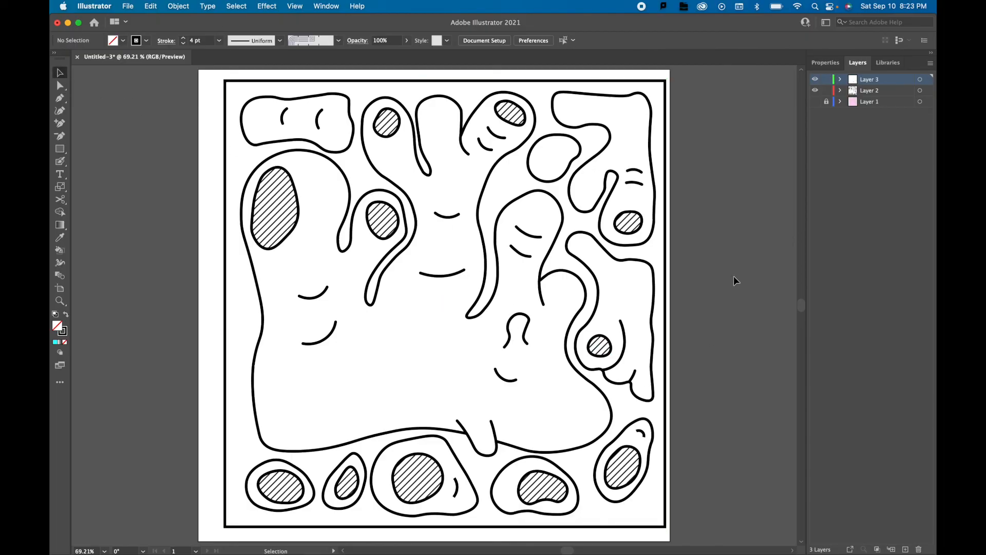
Give the border rectangle a dashed stroke with 12 pt dashes and deselect it.
click(525, 82)
click(326, 6)
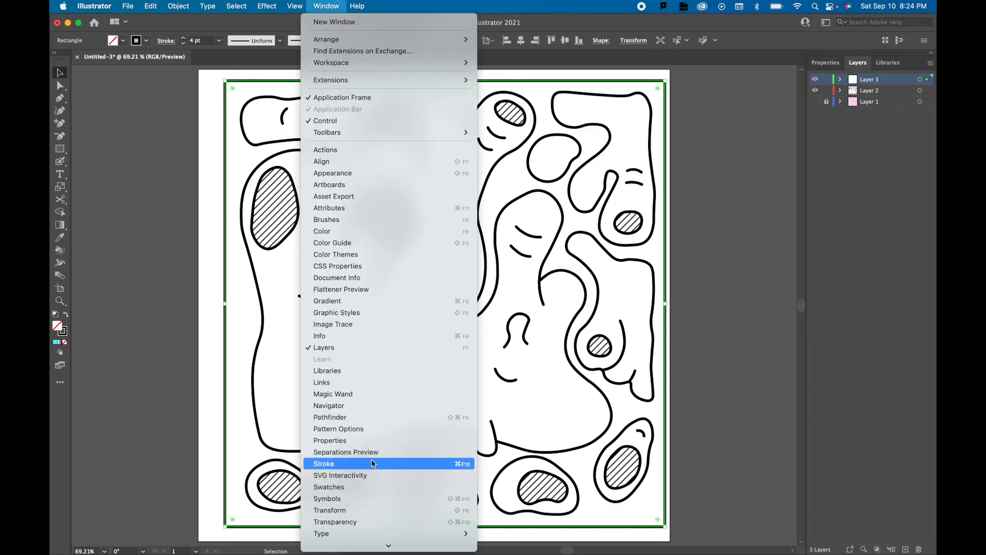
click(374, 463)
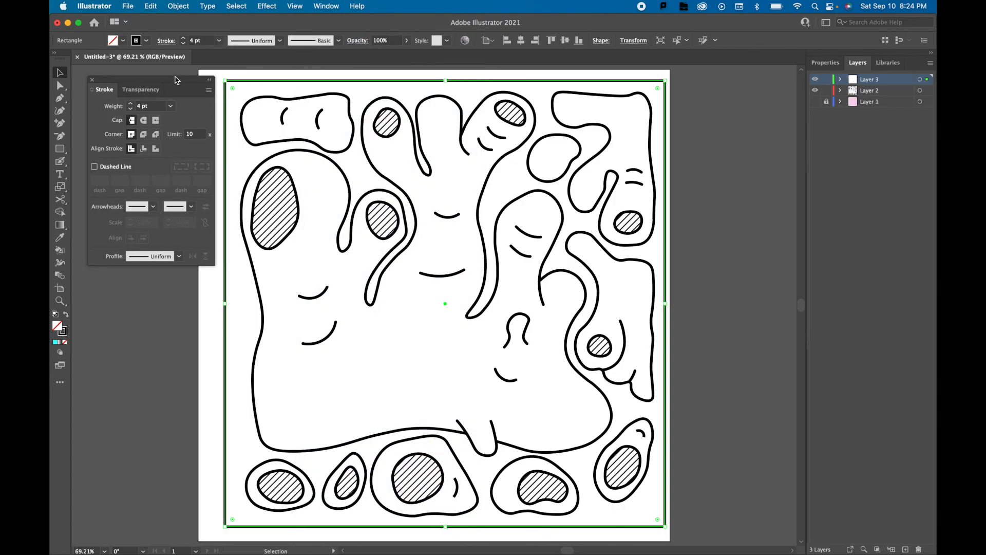
click(95, 167)
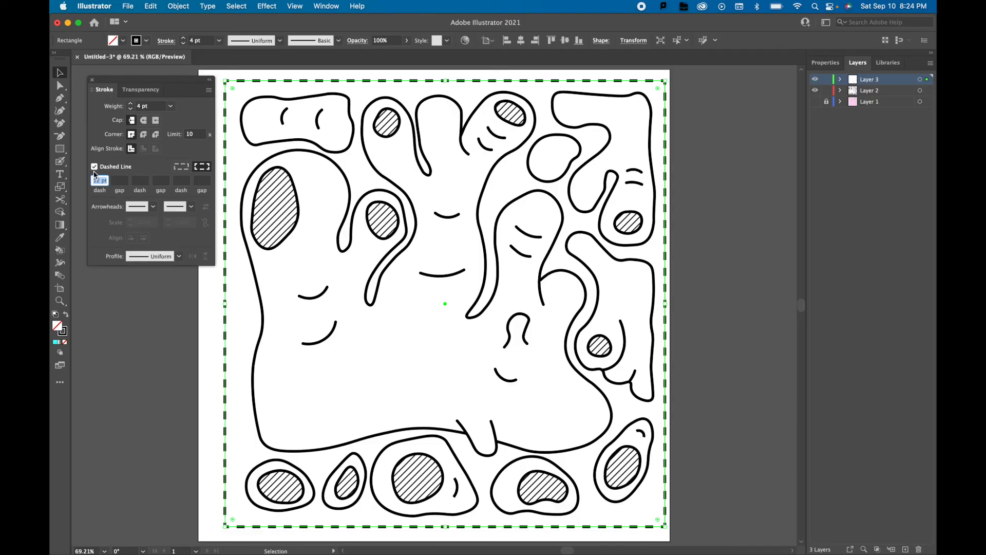
click(91, 81)
click(144, 302)
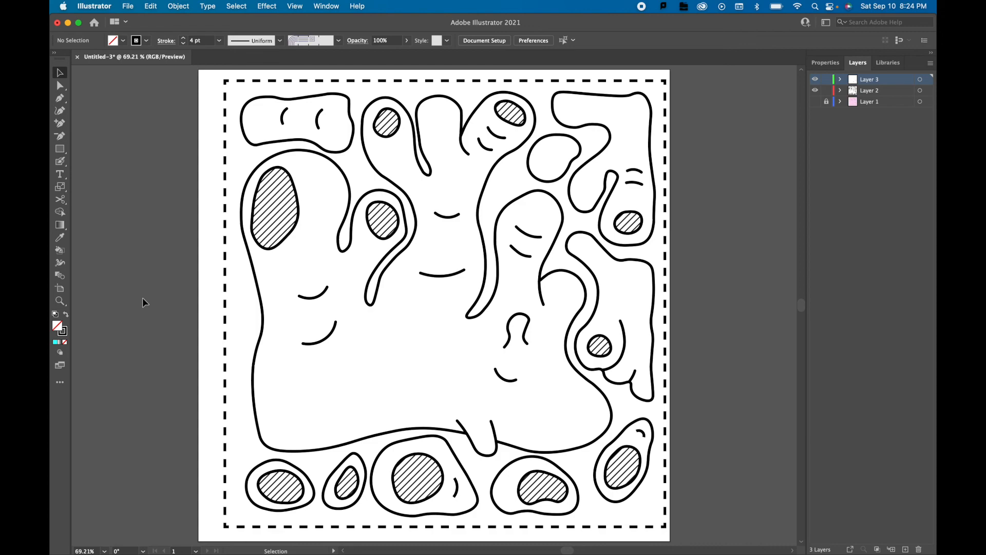
Save the finished drawing as an Adobe PDF named Ginger Diagram in the Diagrams in Illustrator folder.
click(128, 7)
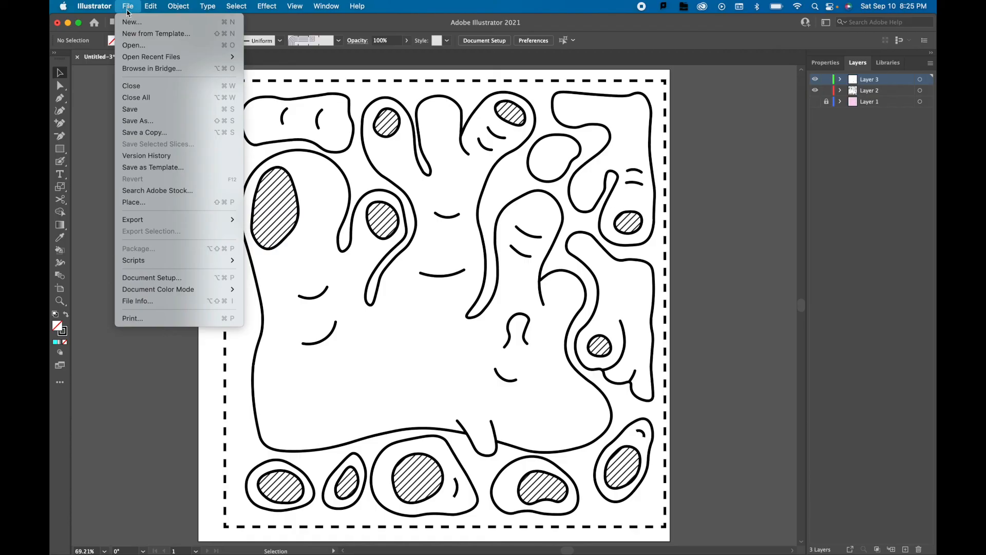
click(136, 121)
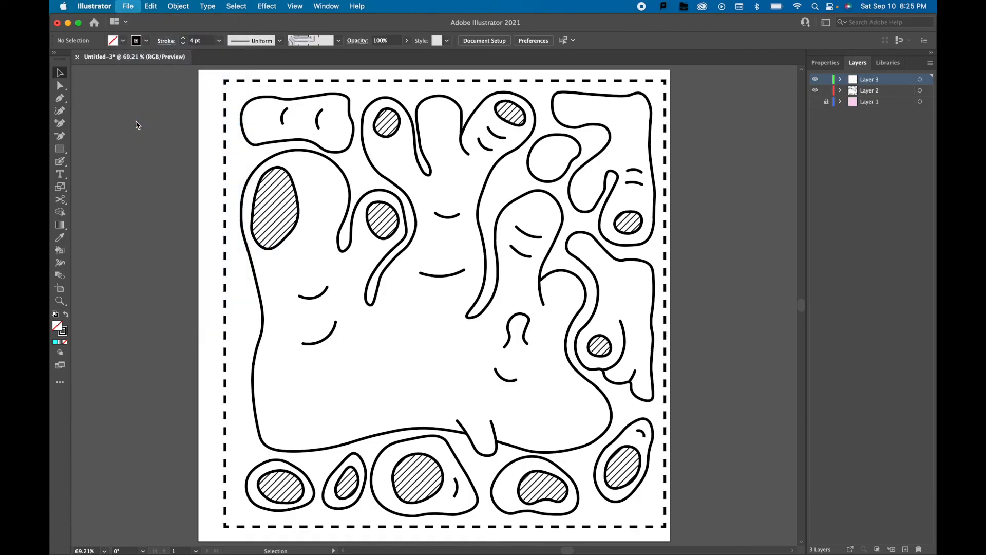
click(534, 268)
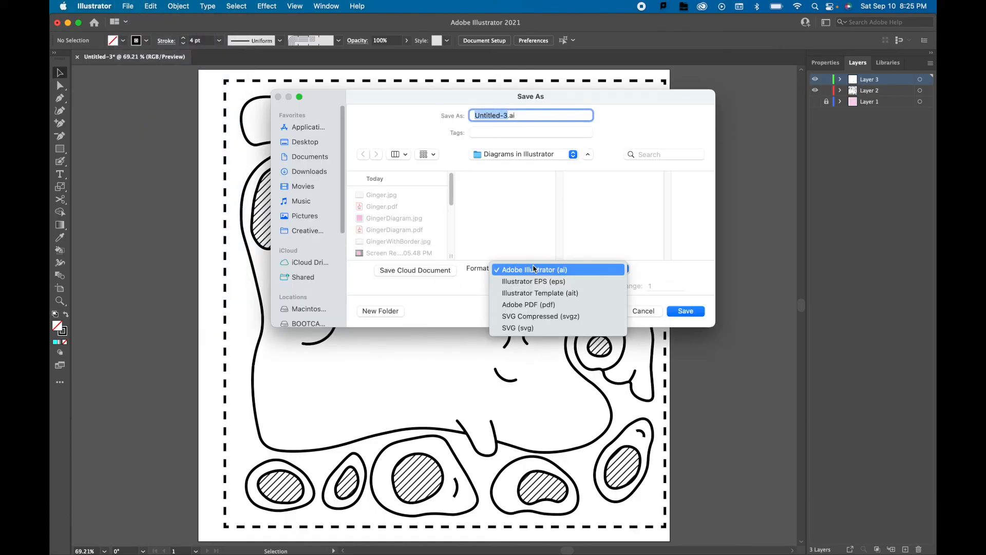
click(530, 305)
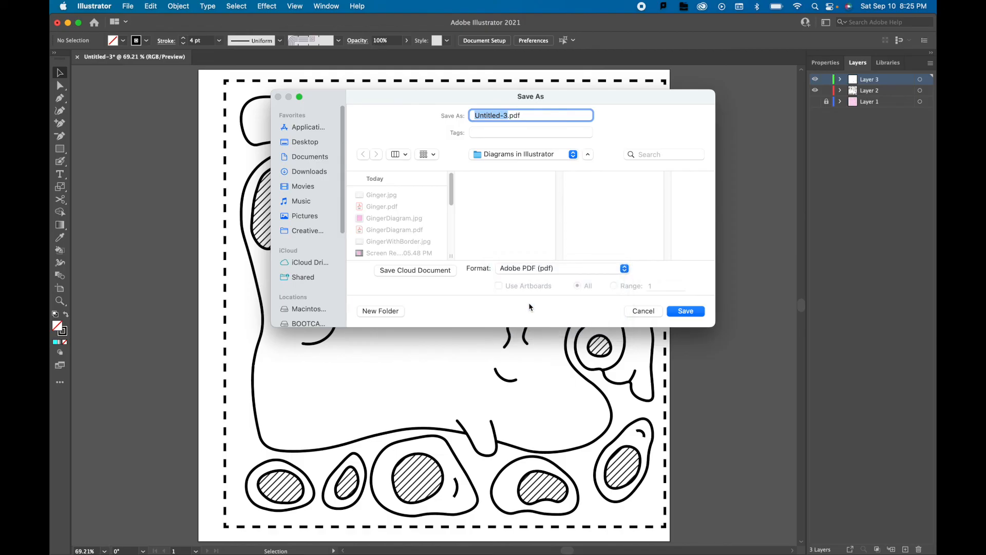
text(Ginger Diagram)
key(Return)
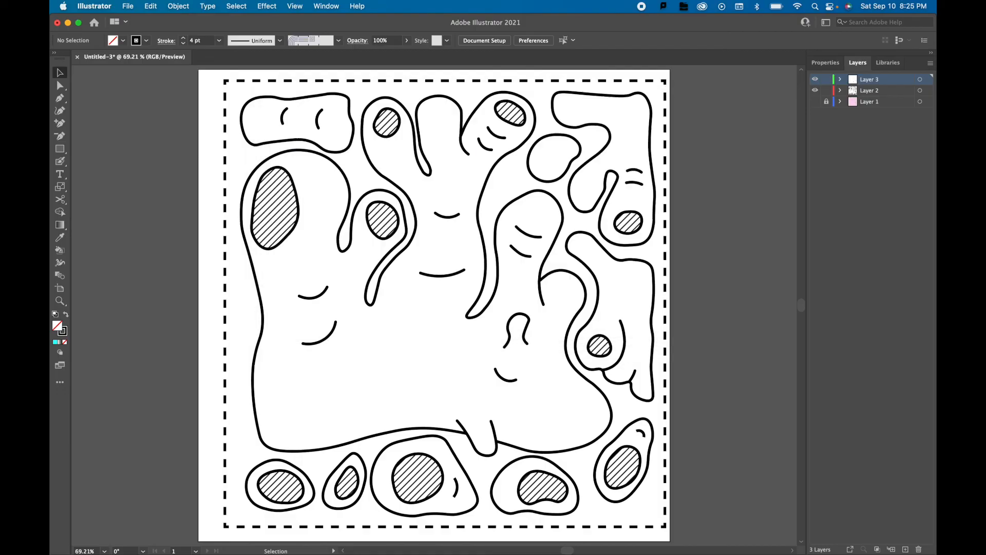
click(668, 414)
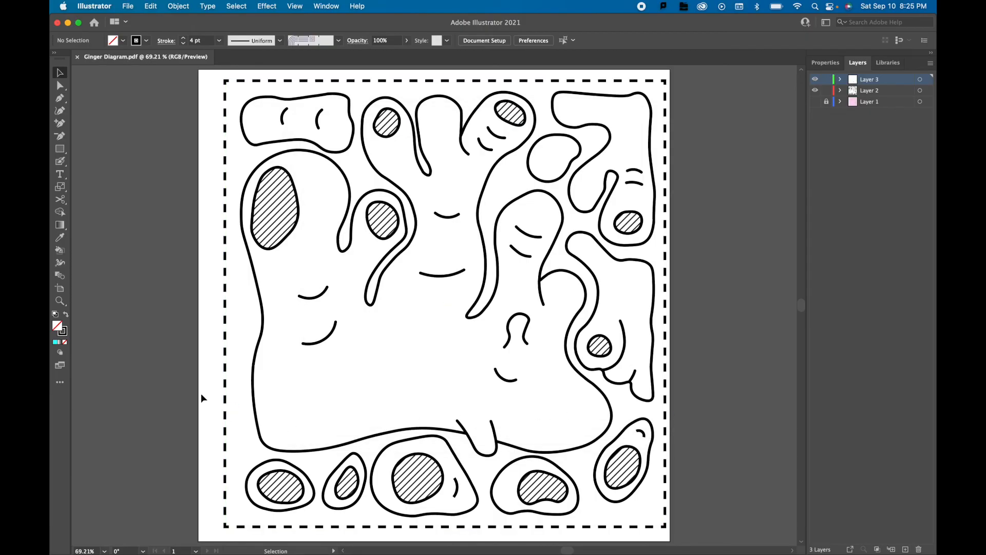
Export the diagram in PNG format as Ginger Diagram with artboards used, proceeding to the PNG options.
click(129, 6)
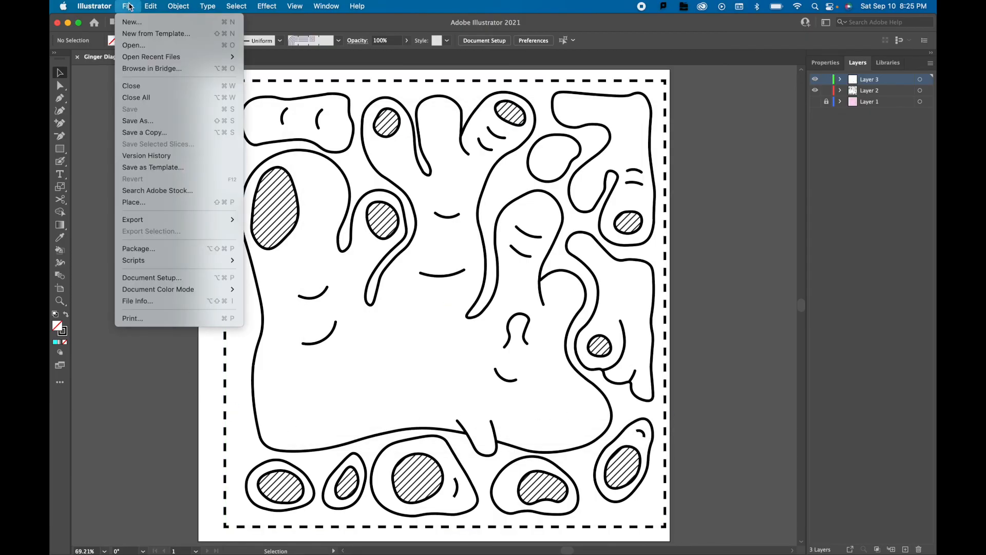
mouse_move(154, 220)
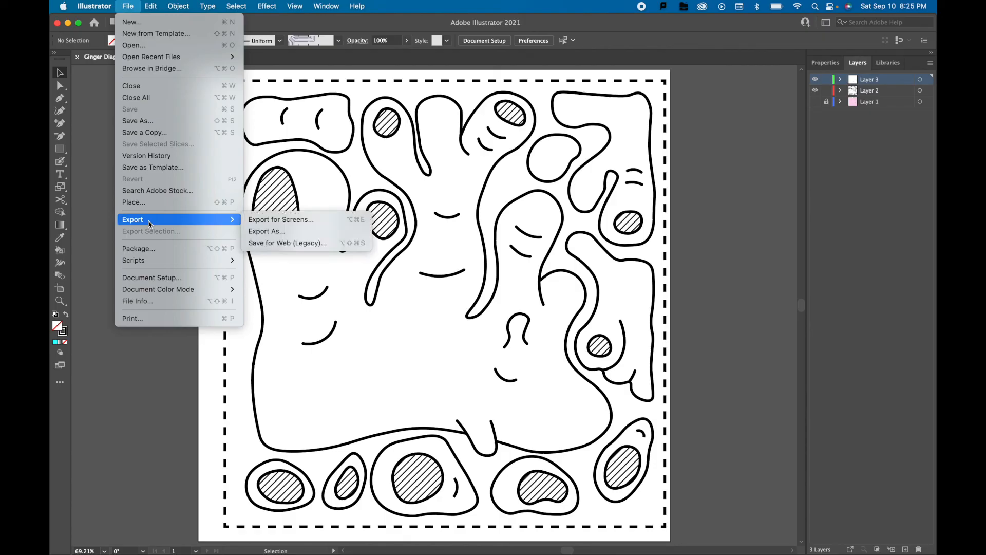
click(269, 231)
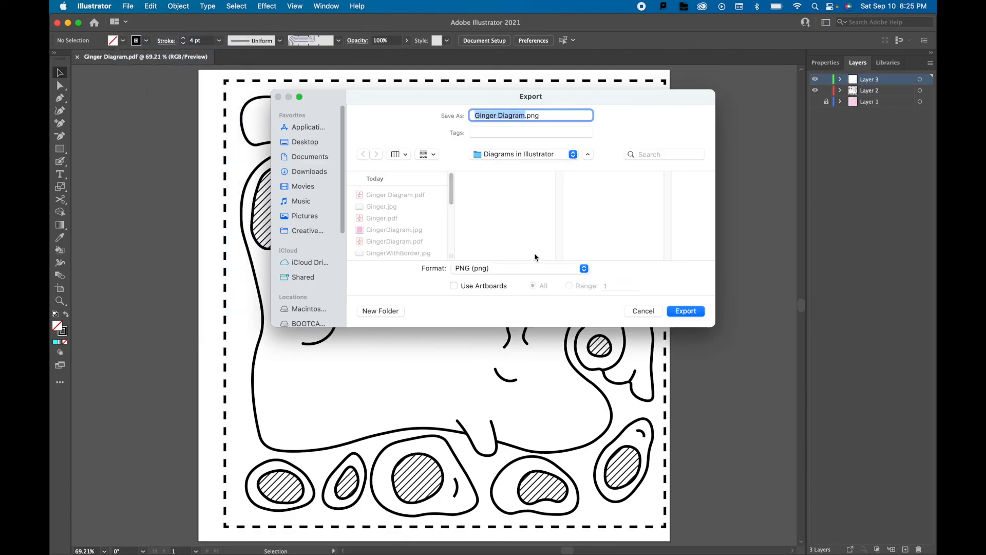
click(530, 272)
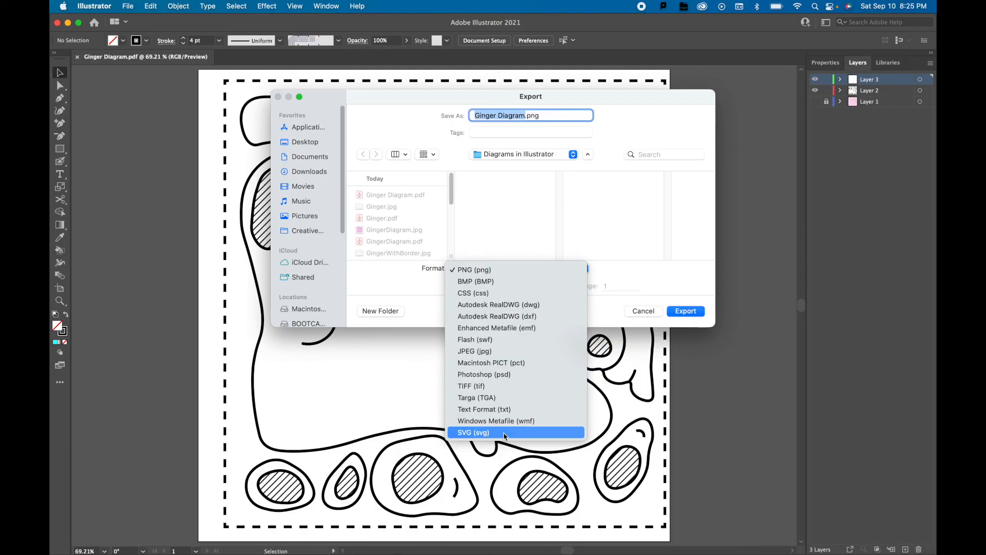
click(471, 270)
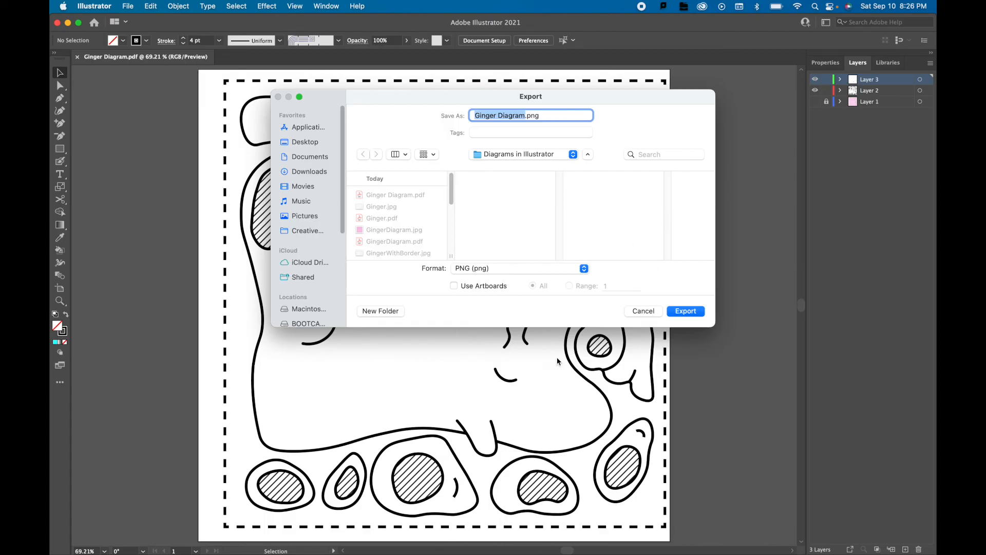
click(454, 286)
click(681, 313)
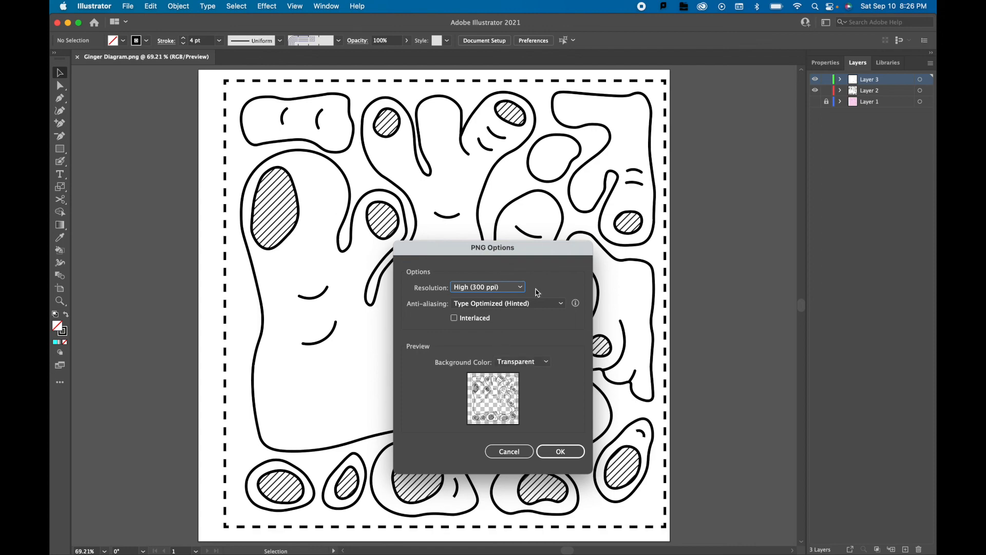
Set the PNG background color to White and complete the export at 300 ppi.
click(542, 361)
click(529, 386)
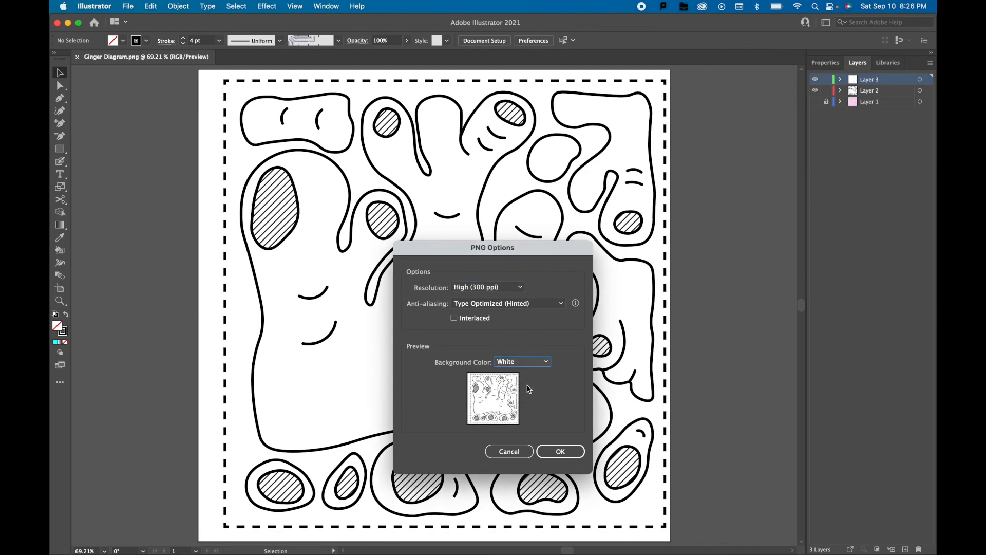
click(580, 459)
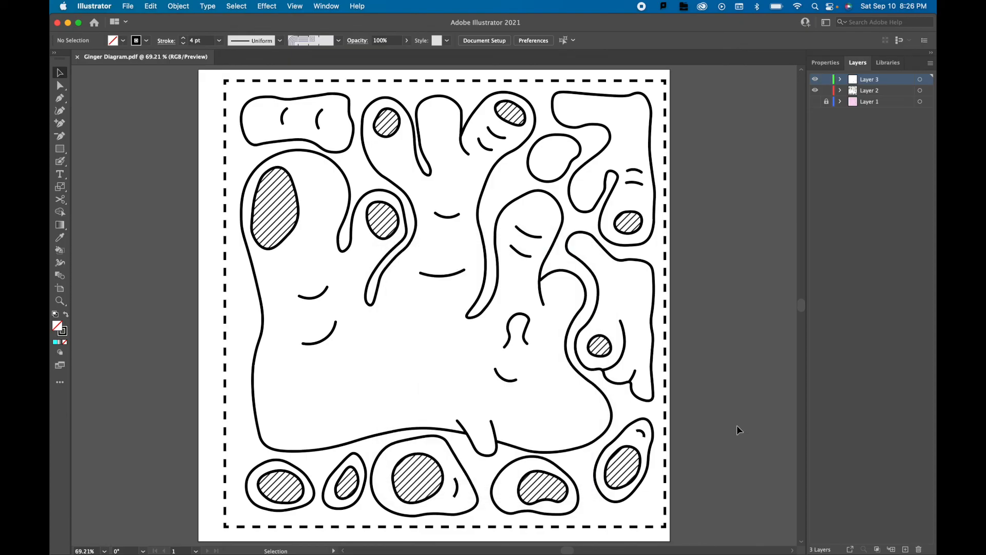
Create a new layer below Layer 1 and put the dashed border rectangle on it.
click(906, 550)
drag(857, 77, 867, 121)
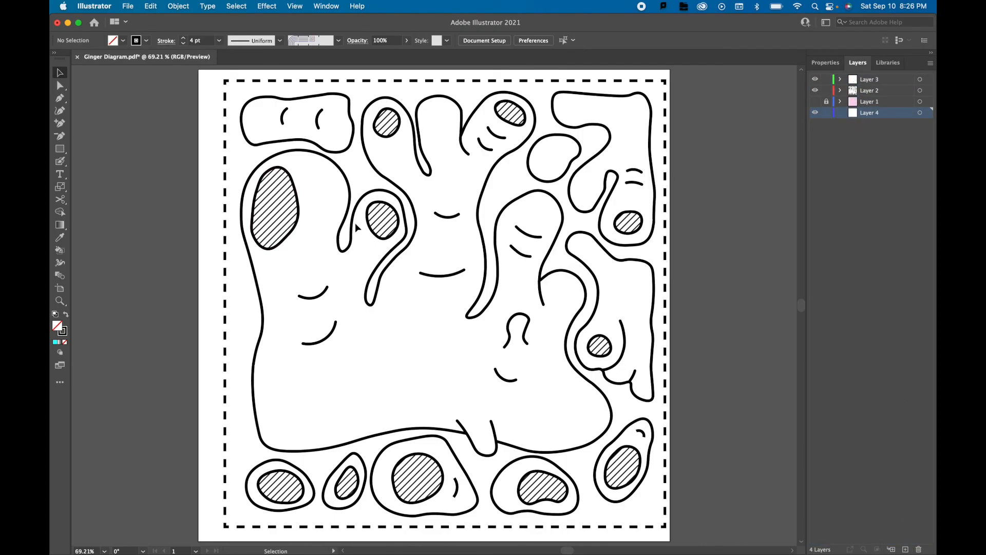
click(243, 84)
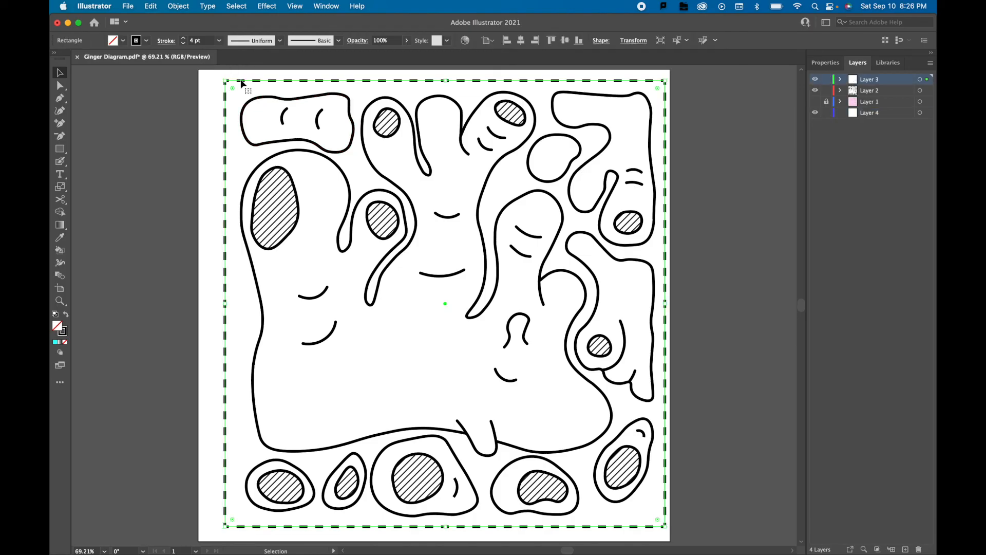
drag(244, 84, 225, 103)
drag(928, 80, 921, 116)
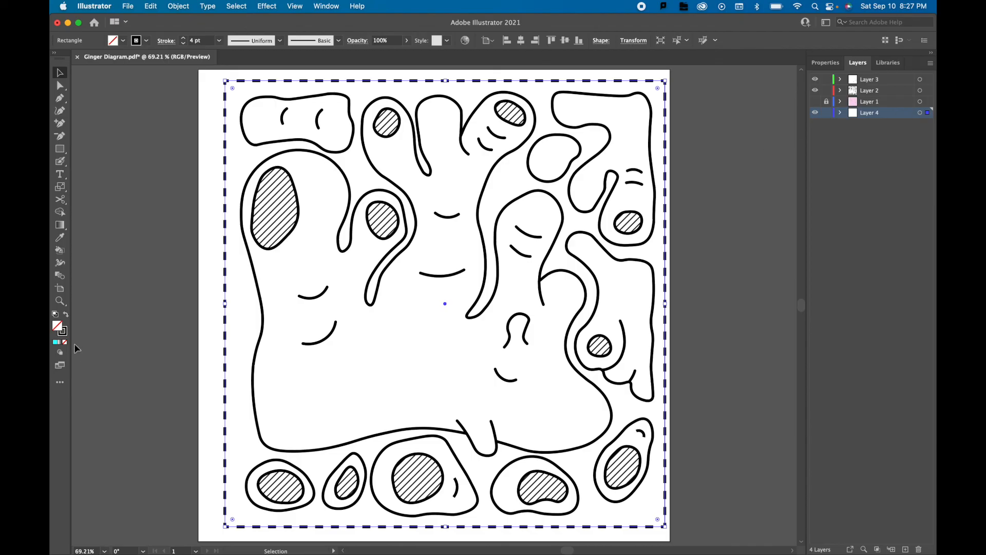
Fill the border rectangle on Layer 4 with bright cyan.
double_click(62, 330)
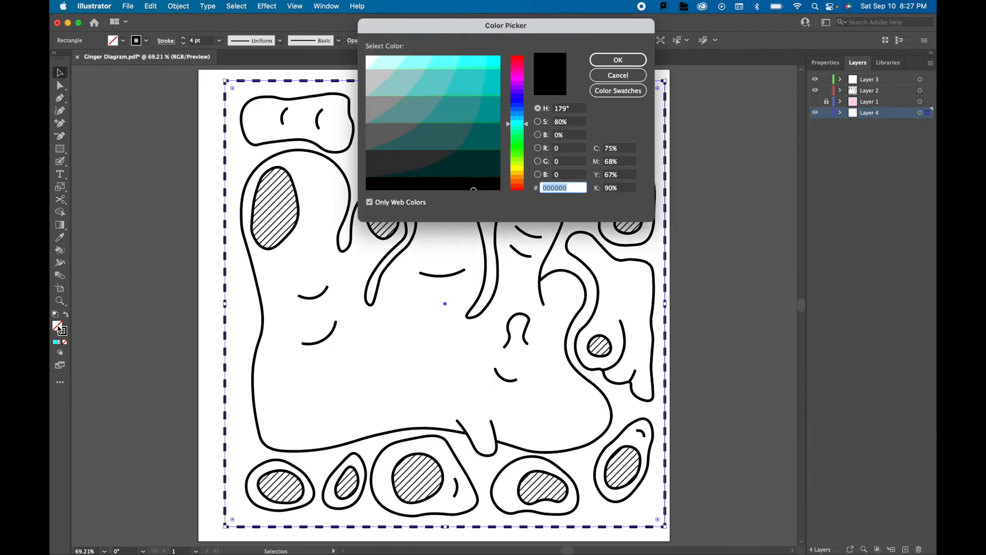
click(370, 59)
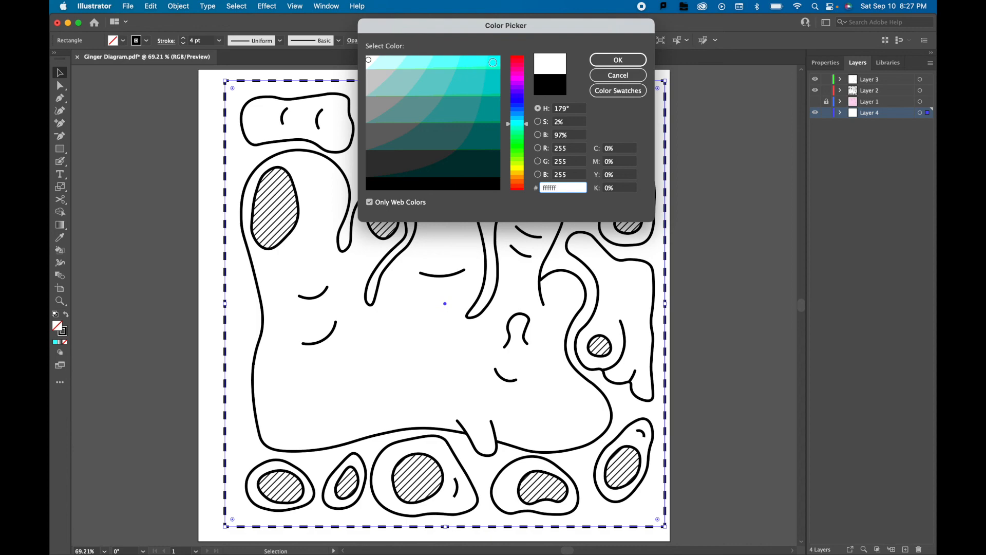
click(493, 62)
click(618, 59)
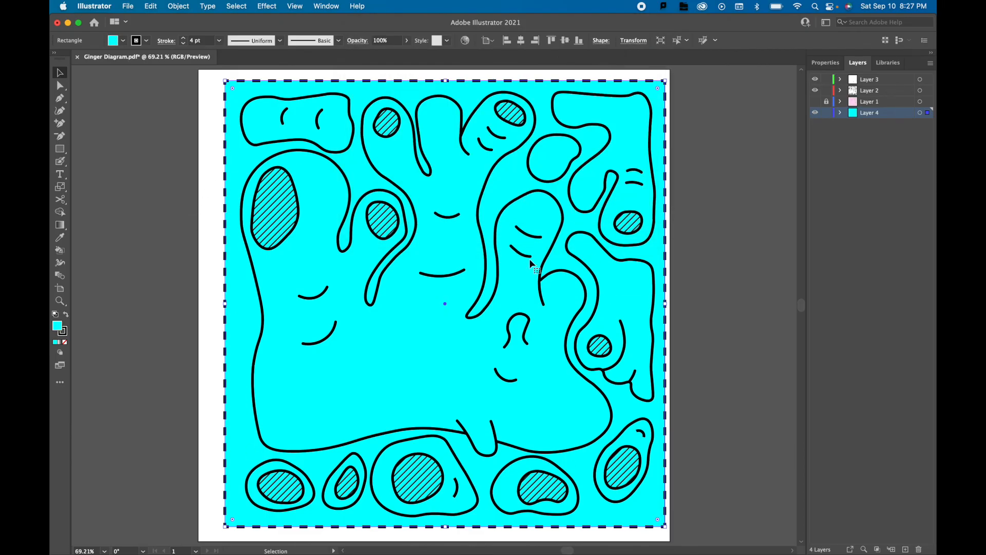
Fill the border rectangle on Layer 4 with white (ffffff) and deselect it.
double_click(57, 327)
click(369, 62)
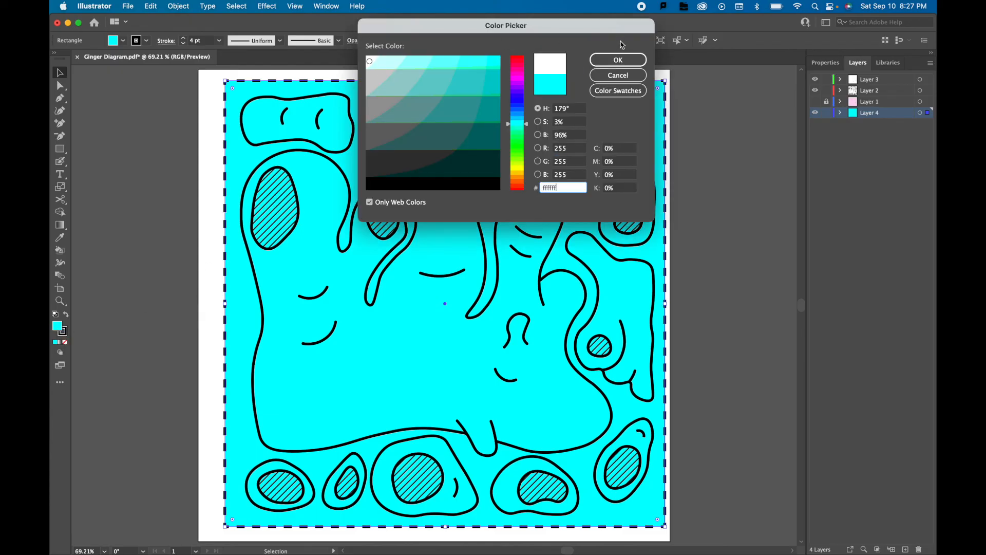
click(618, 60)
click(181, 148)
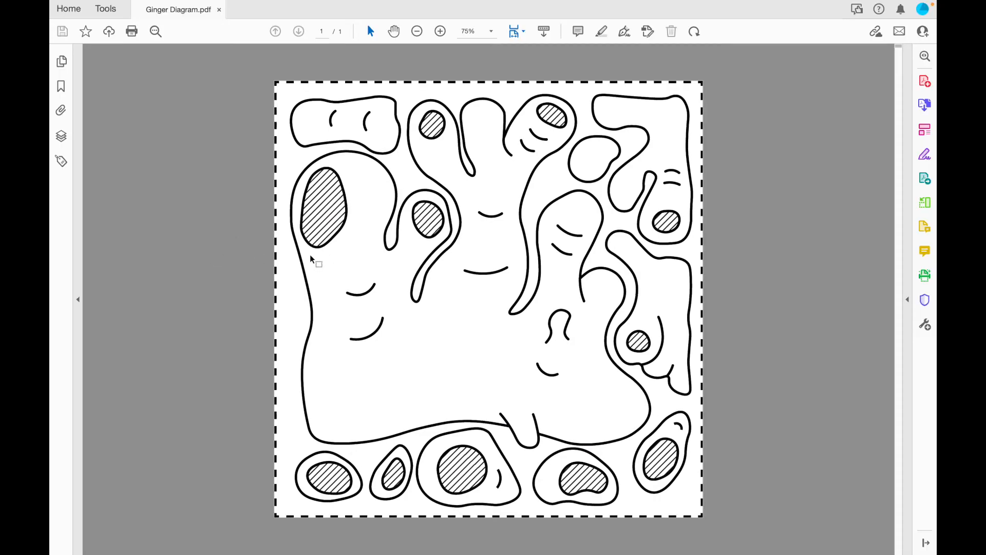
Zoom in closely on the hatched oval in Ginger Diagram.pdf in Acrobat to examine its line sharpness.
scroll(300, 236, up, 3)
scroll(342, 217, up, 7)
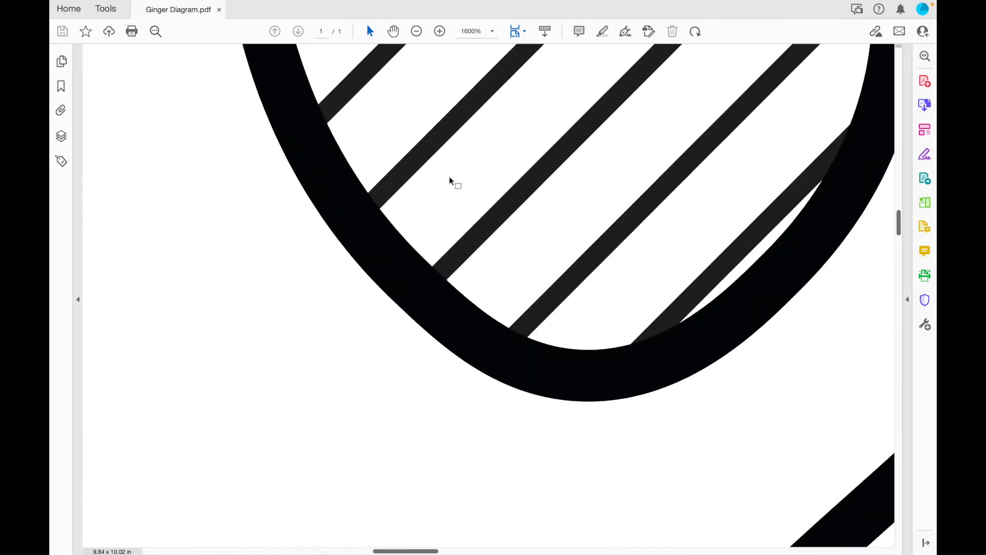
scroll(450, 181, up, 3)
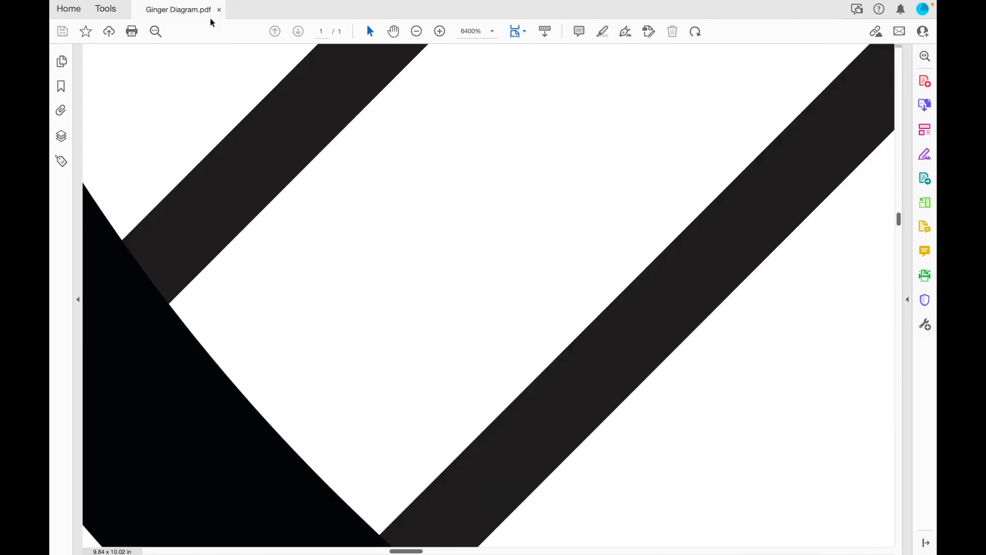